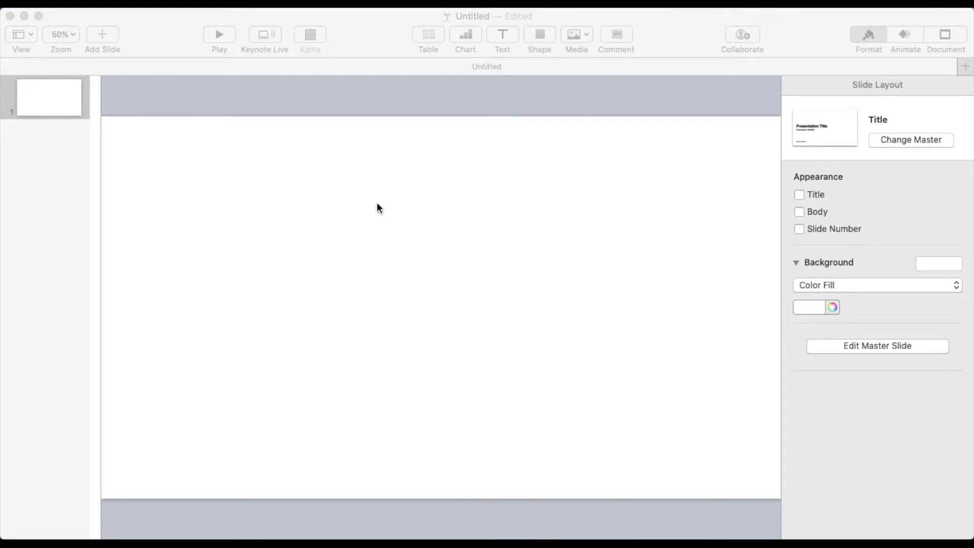
# Step: Insert a rounded square on the blank slide and stretch it into a tall phone-shaped rectangle nearly as high as the slide
pyautogui.click(478, 147)
pyautogui.click(540, 36)
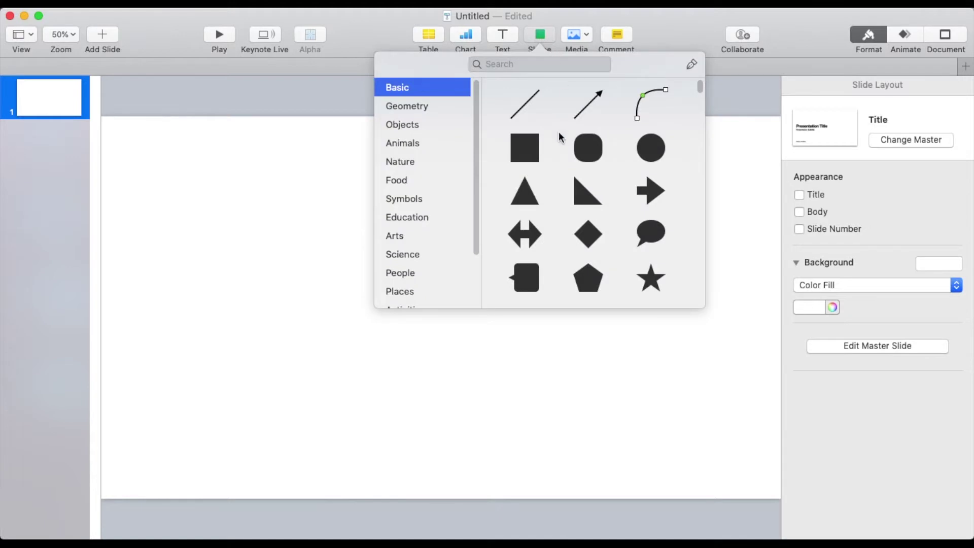
pyautogui.click(588, 146)
pyautogui.moveTo(418, 287); pyautogui.dragTo(287, 141)
pyautogui.moveTo(376, 324); pyautogui.dragTo(374, 475)
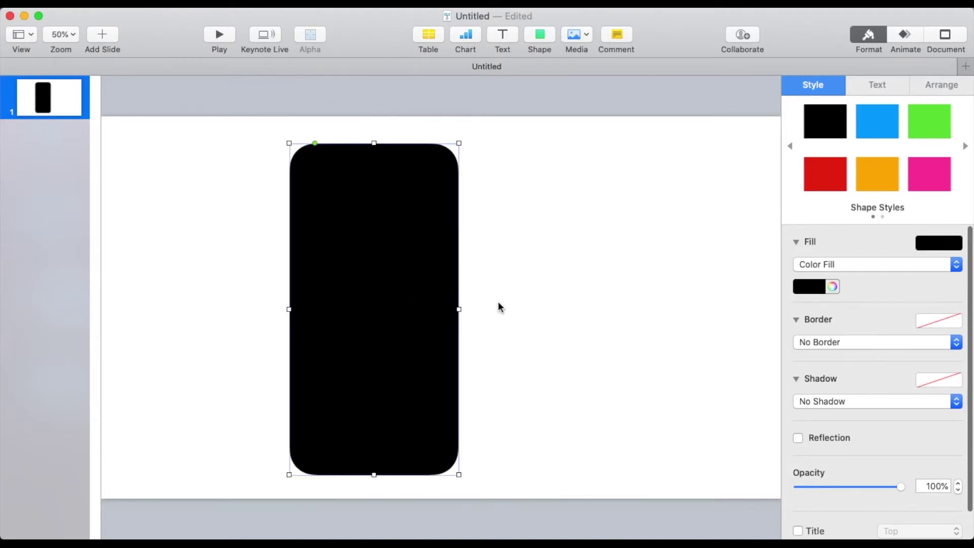
# Step: Remove the phone shape's fill and give it a black line border 16 pt wide
pyautogui.click(837, 263)
pyautogui.click(833, 252)
pyautogui.click(821, 323)
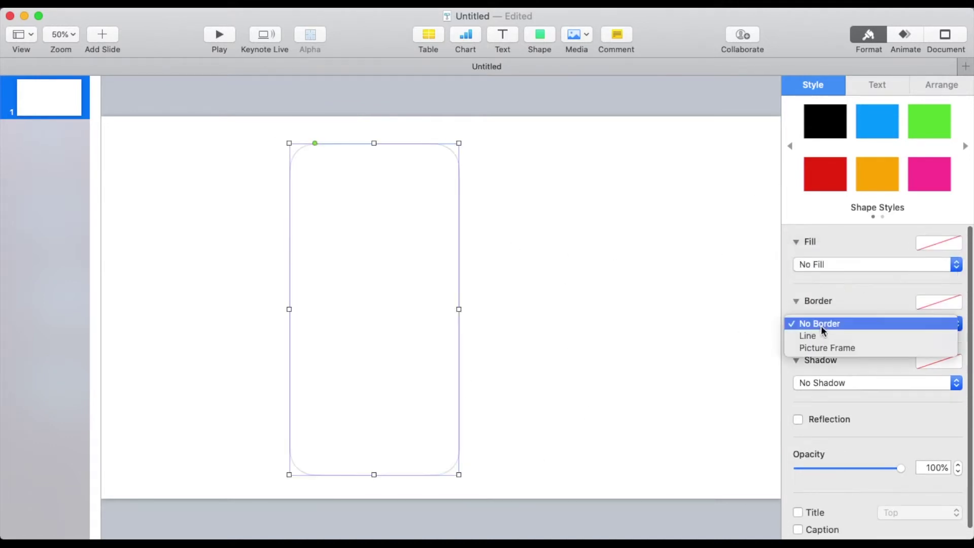
pyautogui.click(818, 335)
pyautogui.click(958, 341)
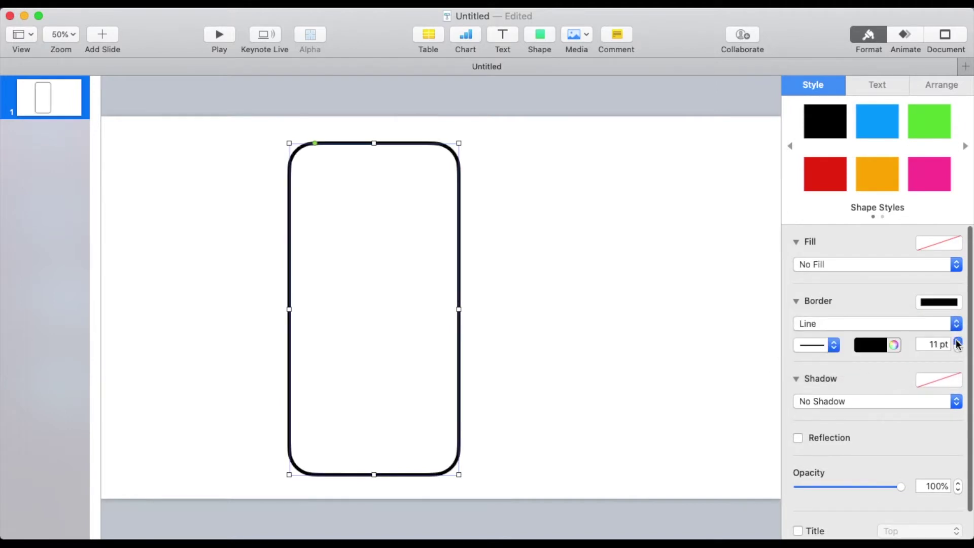
pyautogui.click(957, 341)
pyautogui.click(957, 341)
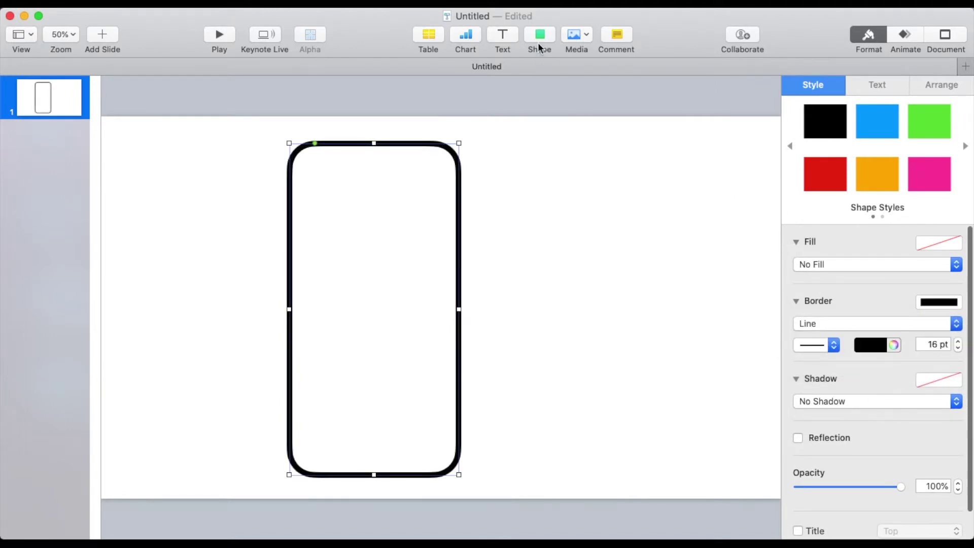
# Step: Duplicate the phone outline and give the copy a solid colour fill in Mercury grey
pyautogui.rightClick(415, 231)
pyautogui.click(465, 347)
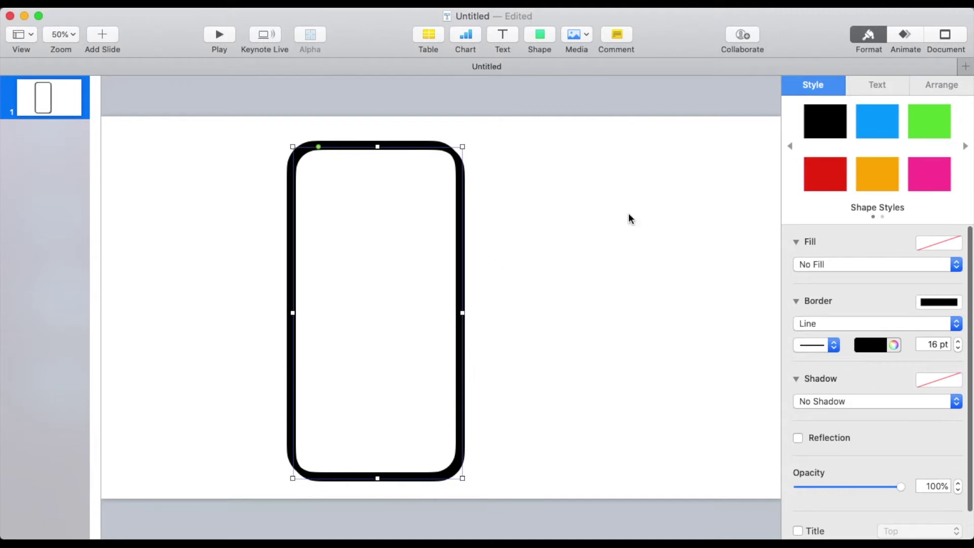
pyautogui.click(821, 266)
pyautogui.click(820, 275)
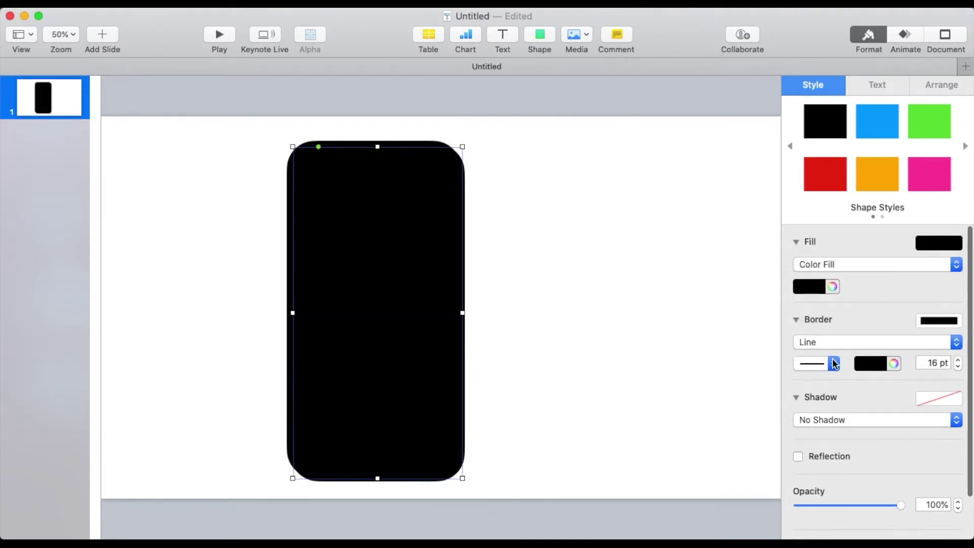
pyautogui.click(832, 287)
pyautogui.click(201, 109)
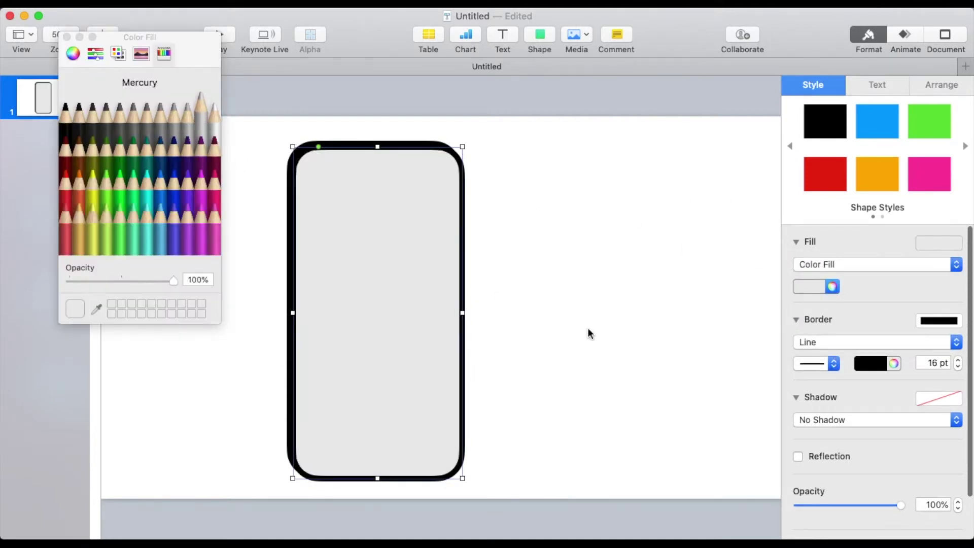
pyautogui.click(67, 36)
# Step: Align the grey copy exactly over the original outline and reduce its border width to 13 pt
pyautogui.click(958, 367)
pyautogui.click(958, 367)
pyautogui.moveTo(409, 310); pyautogui.dragTo(405, 306)
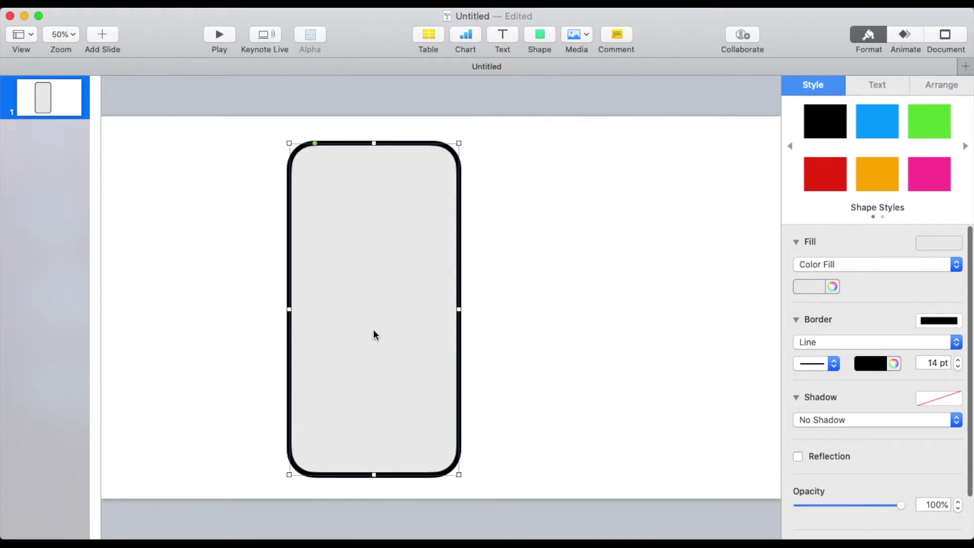
pyautogui.click(958, 367)
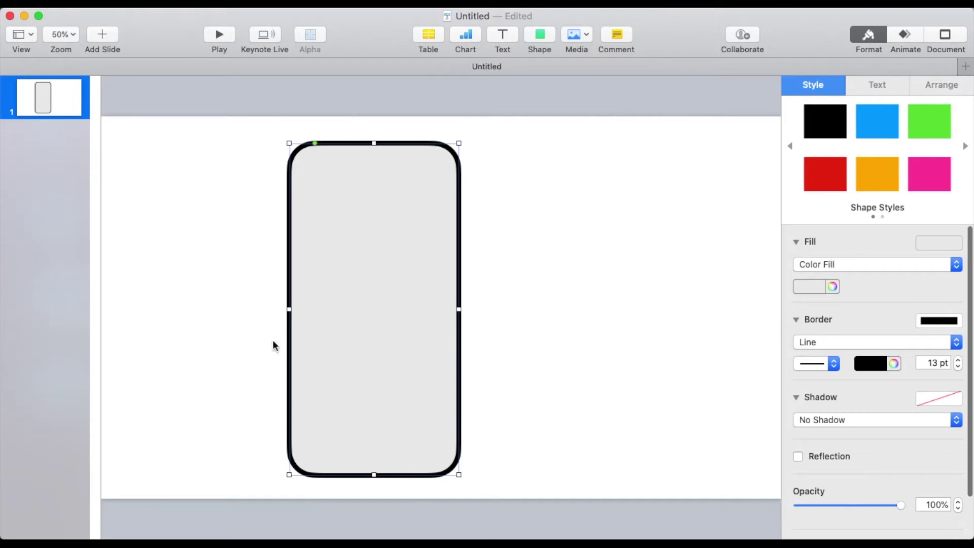
# Step: Insert the keyboard image file "Unknown" from the Phone folder on the Desktop
pyautogui.click(586, 37)
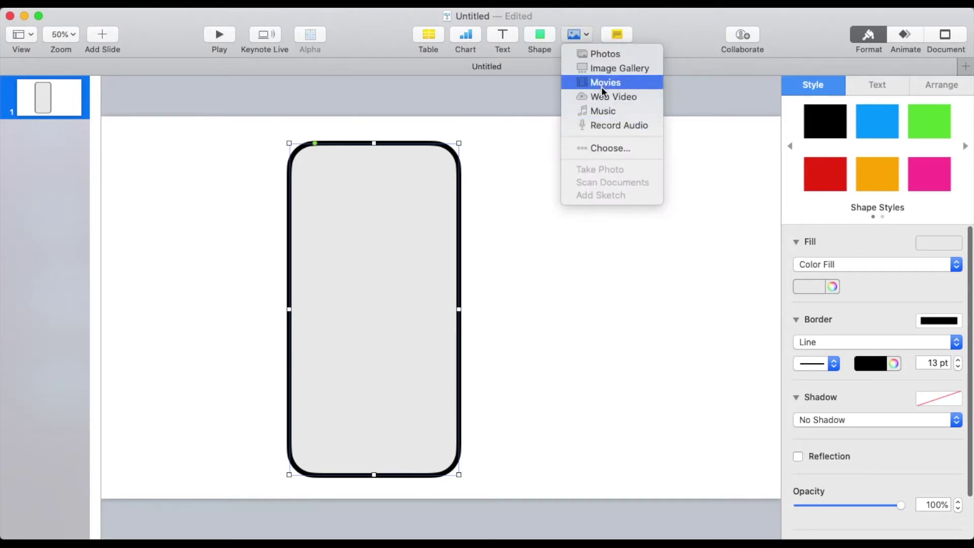
pyautogui.click(621, 146)
pyautogui.scroll(-5, 398, 279)
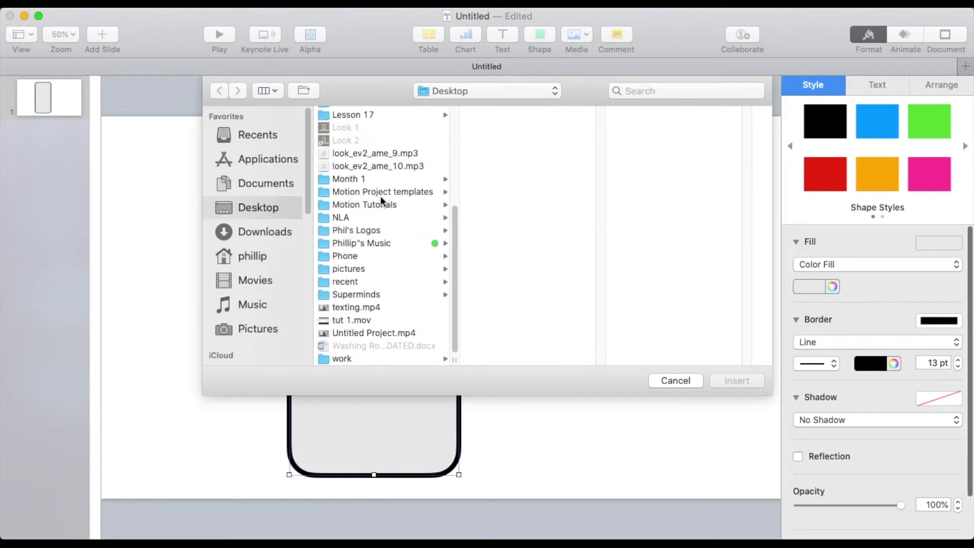
pyautogui.click(363, 255)
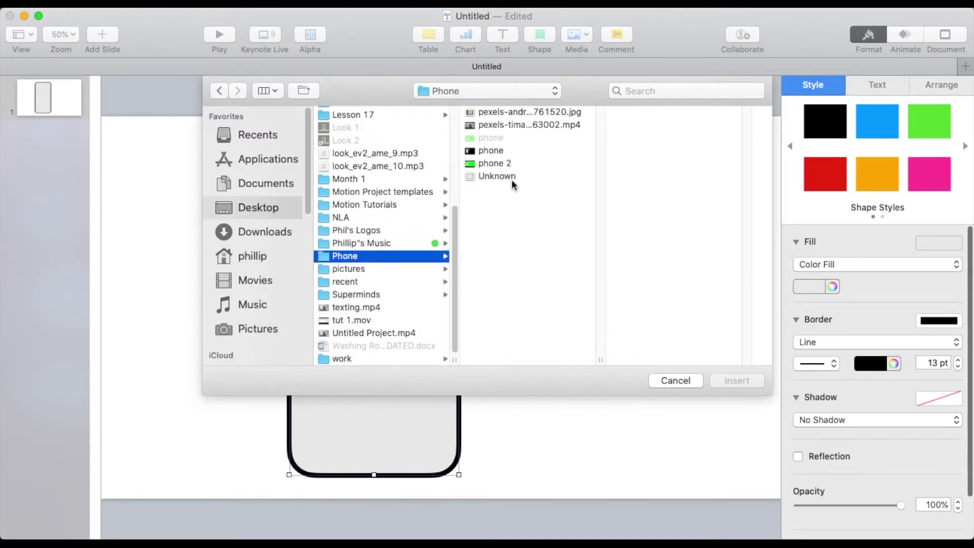
pyautogui.click(498, 125)
pyautogui.click(498, 111)
pyautogui.click(493, 165)
pyautogui.click(493, 175)
pyautogui.click(734, 380)
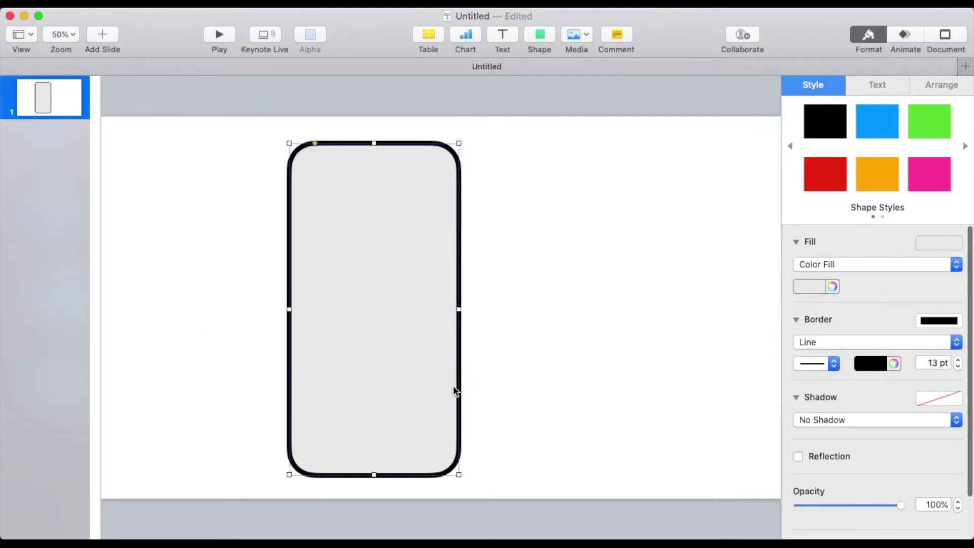
# Step: Move the keyboard image to the lower part of the phone and enlarge it to span the screen's width
pyautogui.moveTo(442, 296); pyautogui.dragTo(375, 393)
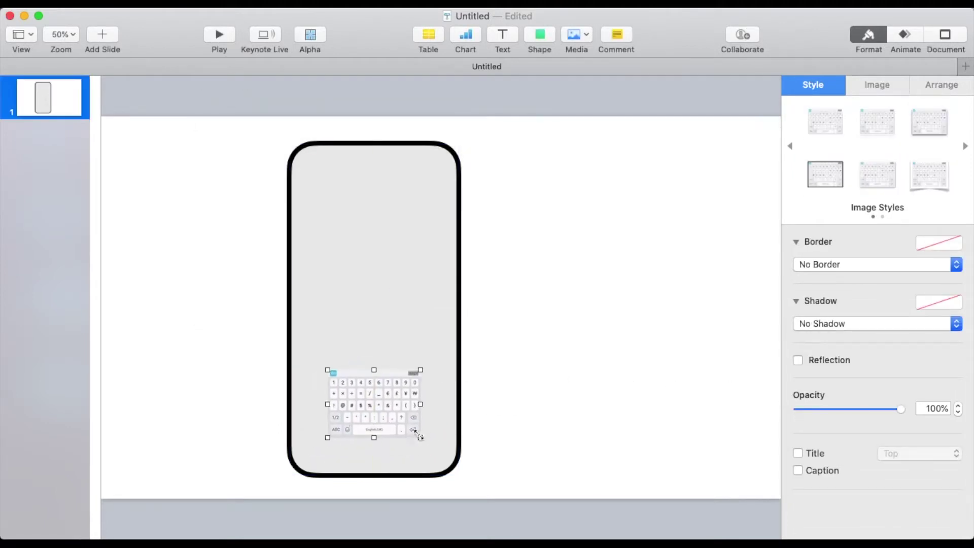
pyautogui.moveTo(421, 437); pyautogui.dragTo(452, 470)
pyautogui.moveTo(373, 400); pyautogui.dragTo(377, 405)
# Step: Bring the unfilled 16 pt outline in front of the keyboard and realign the grey shape with it
pyautogui.click(370, 166)
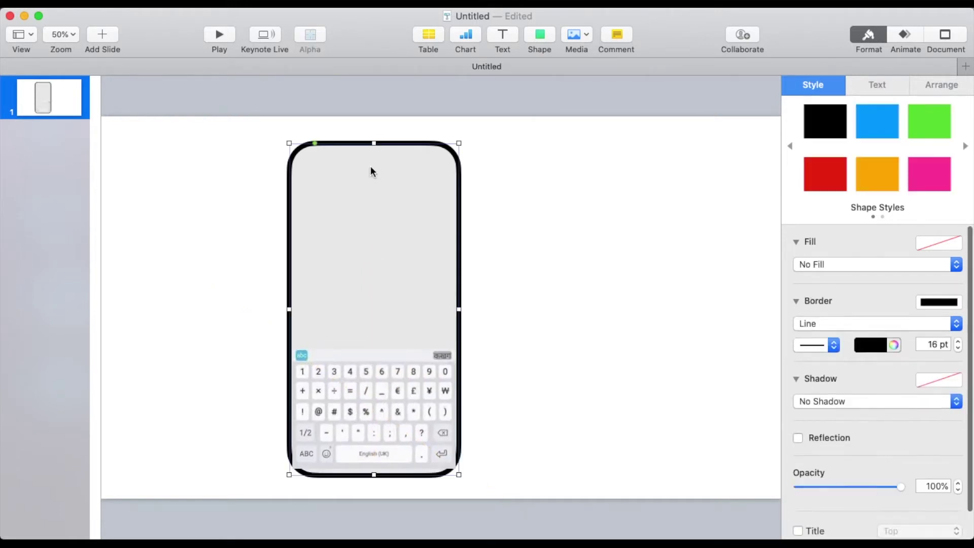
pyautogui.click(367, 152)
pyautogui.click(367, 141)
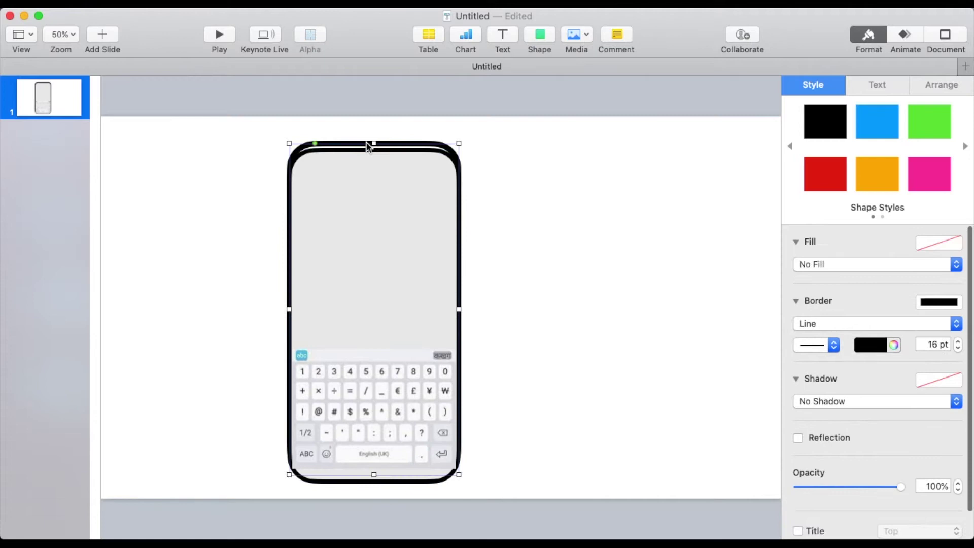
pyautogui.rightClick(458, 141)
pyautogui.click(475, 147)
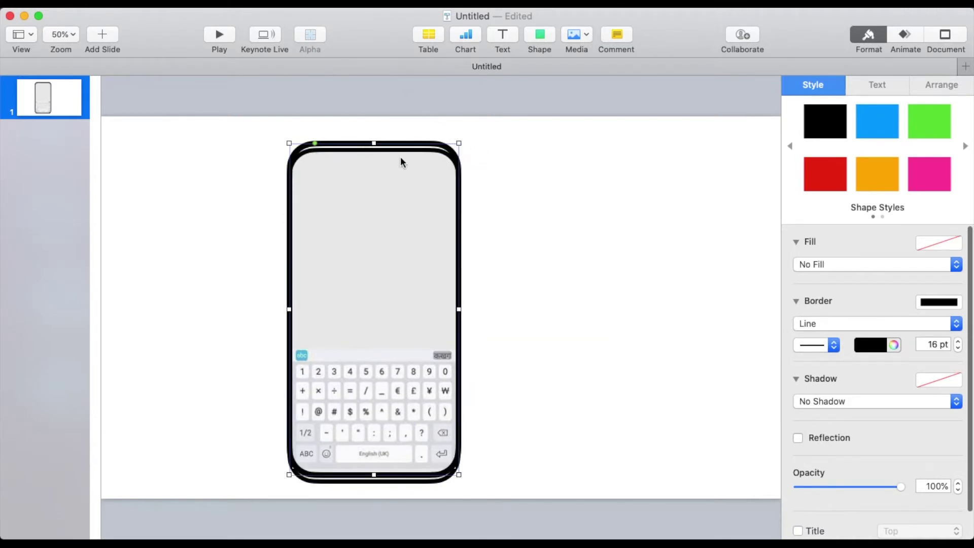
pyautogui.moveTo(377, 229); pyautogui.dragTo(376, 228)
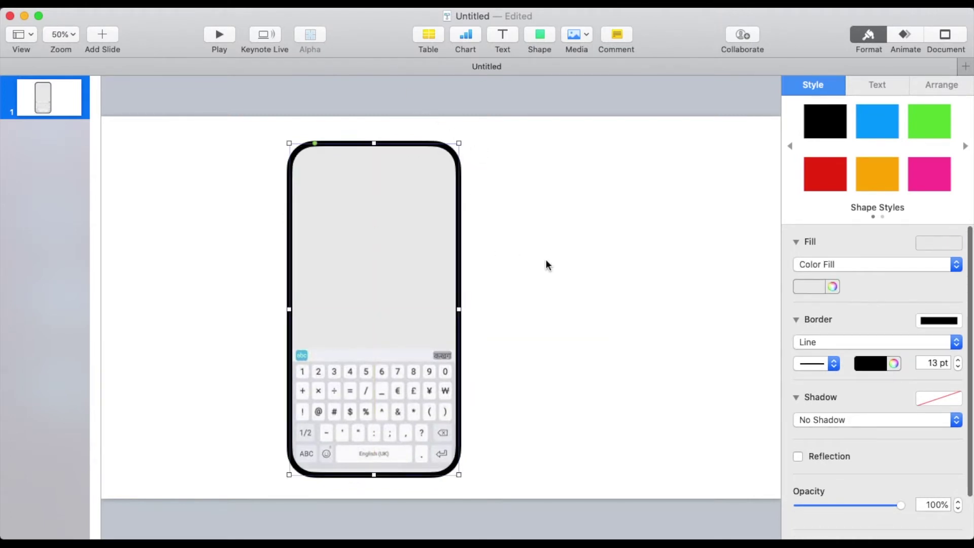
pyautogui.click(547, 260)
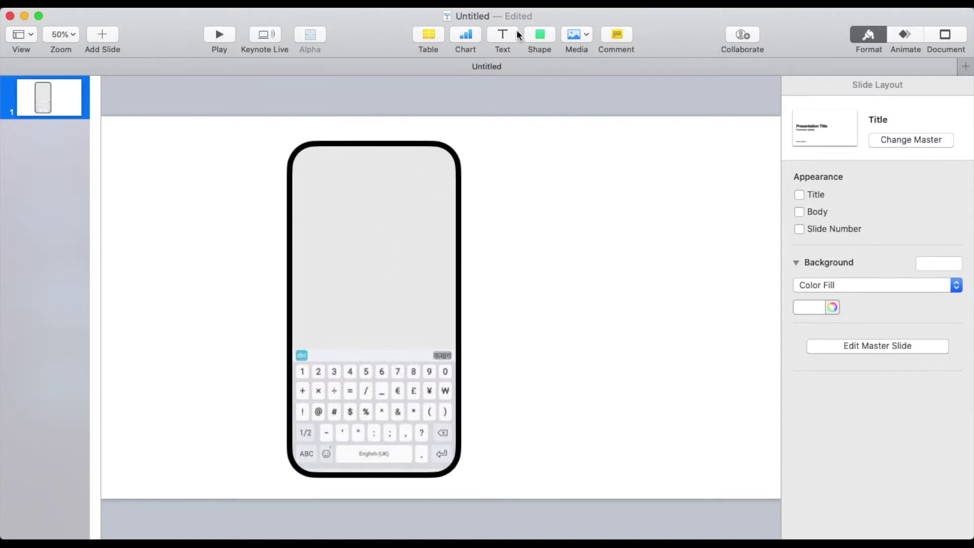
# Step: Insert the round logo picture from the logos folder on the Desktop and place it as a small icon in the phone screen's upper-left corner
pyautogui.click(586, 36)
pyautogui.click(598, 146)
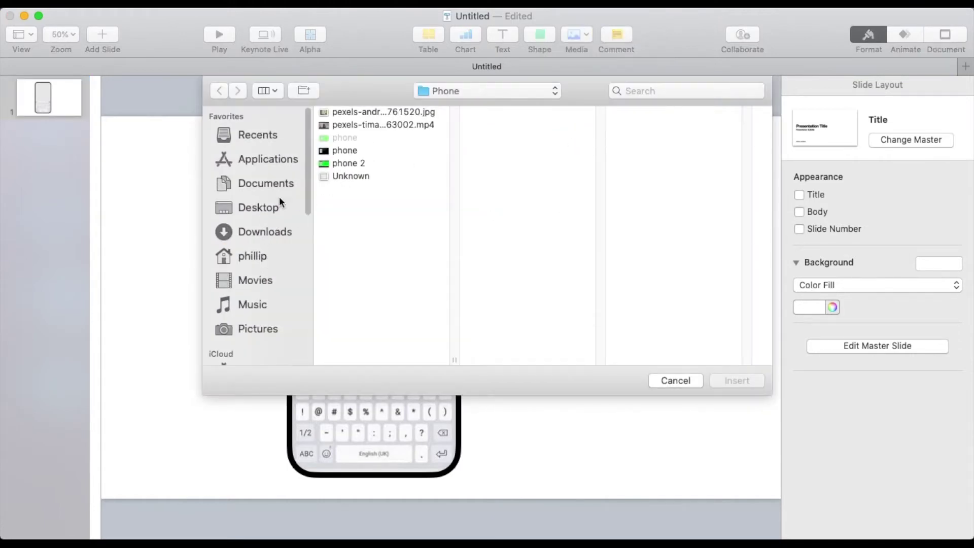
pyautogui.click(279, 202)
pyautogui.scroll(-5, 355, 269)
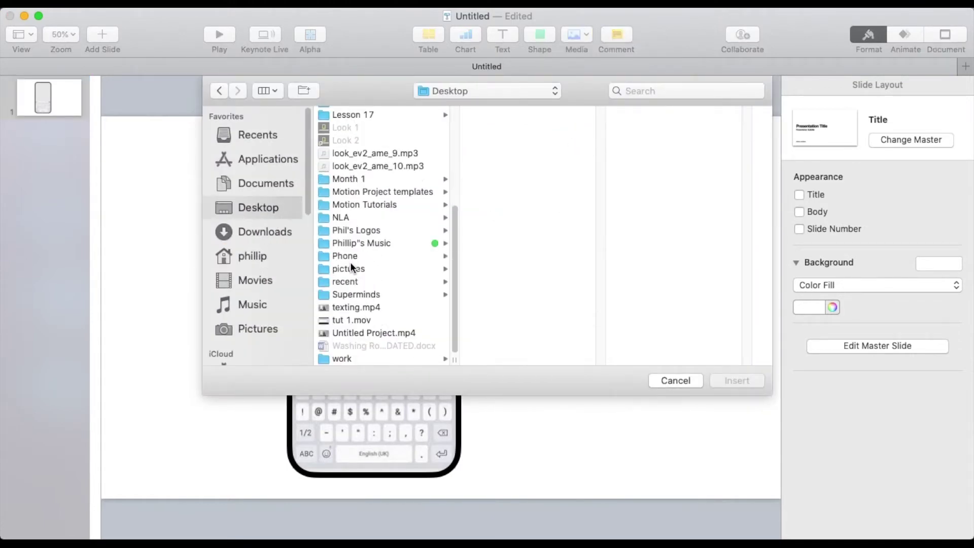
pyautogui.click(358, 231)
pyautogui.click(503, 151)
pyautogui.click(737, 381)
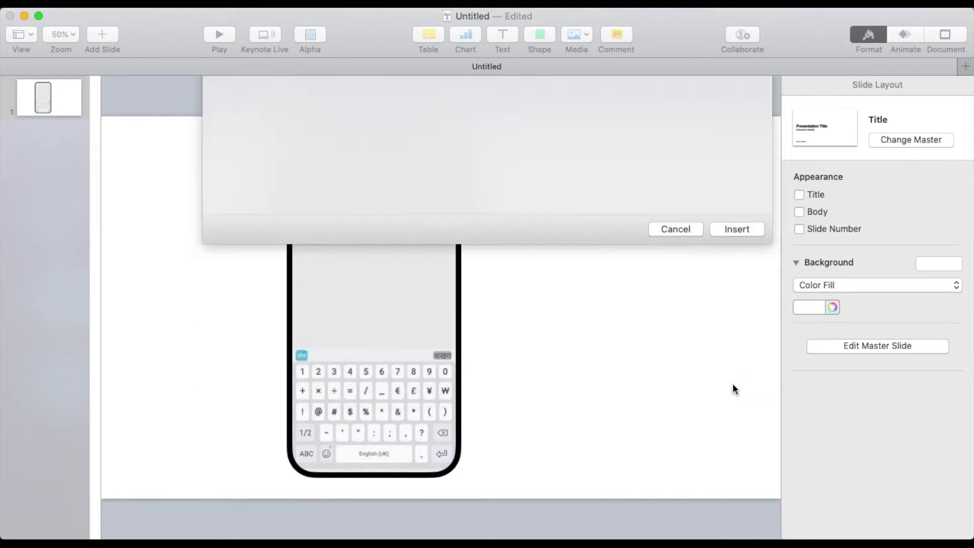
pyautogui.moveTo(582, 447); pyautogui.dragTo(314, 163)
pyautogui.click(351, 199)
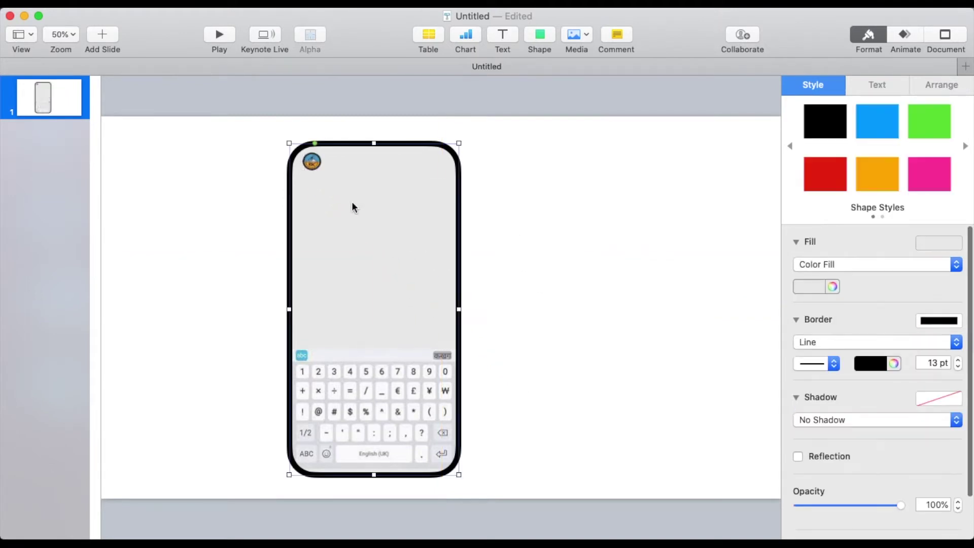
# Step: Insert the camera shape from the Arts category and place it as a small icon in the phone screen's upper-right corner
pyautogui.click(551, 35)
pyautogui.scroll(-10, 557, 145)
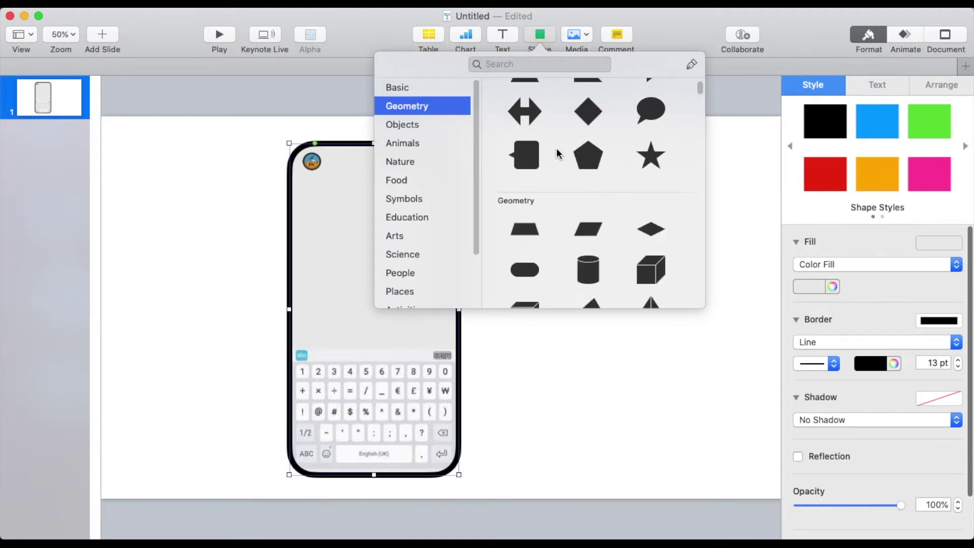
pyautogui.click(413, 234)
pyautogui.scroll(-3, 565, 248)
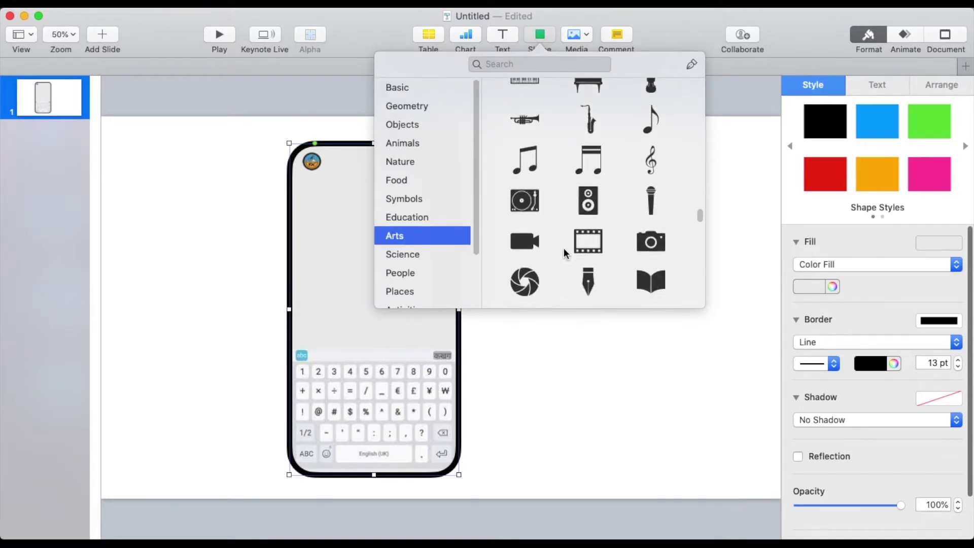
pyautogui.click(651, 241)
pyautogui.moveTo(459, 325); pyautogui.dragTo(425, 161)
pyautogui.click(548, 108)
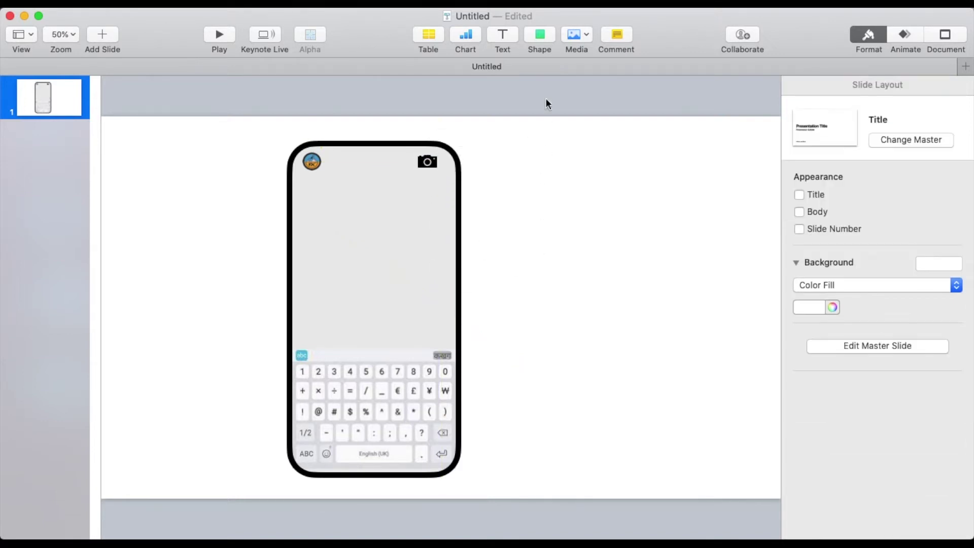
# Step: Insert the pencil shape from the Education category and shrink it to about 4 by 38 pt just left of the camera icon
pyautogui.click(583, 39)
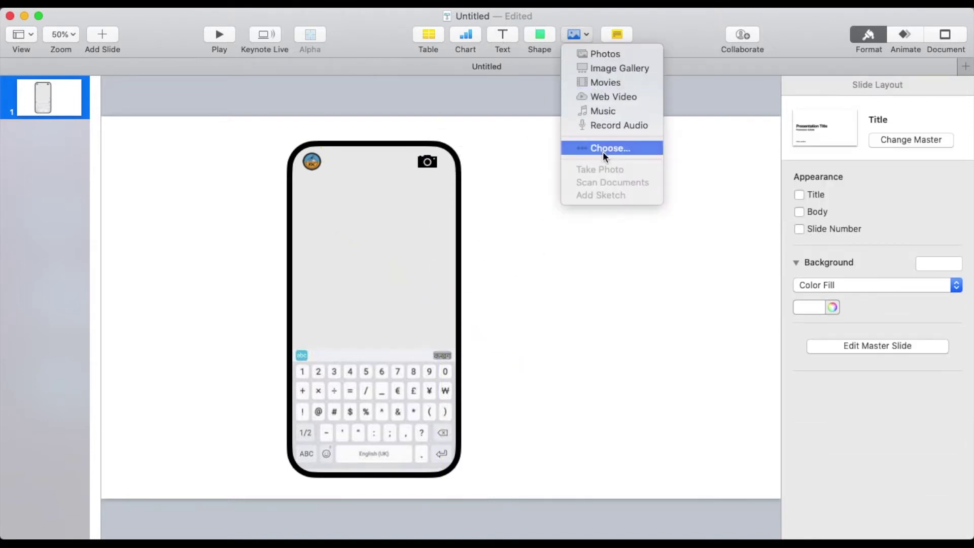
pyautogui.click(548, 40)
pyautogui.click(546, 40)
pyautogui.scroll(10, 542, 101)
pyautogui.scroll(3, 541, 96)
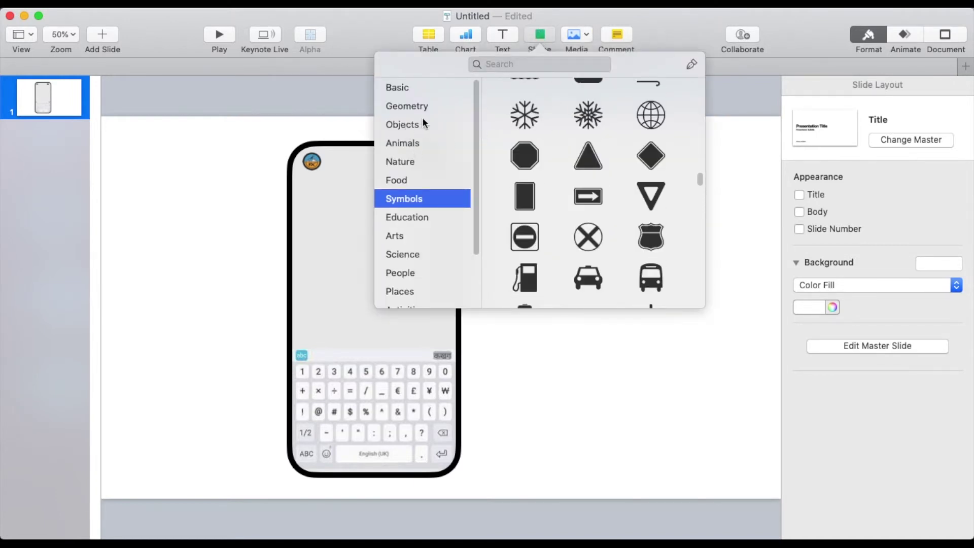
pyautogui.scroll(-3, 419, 223)
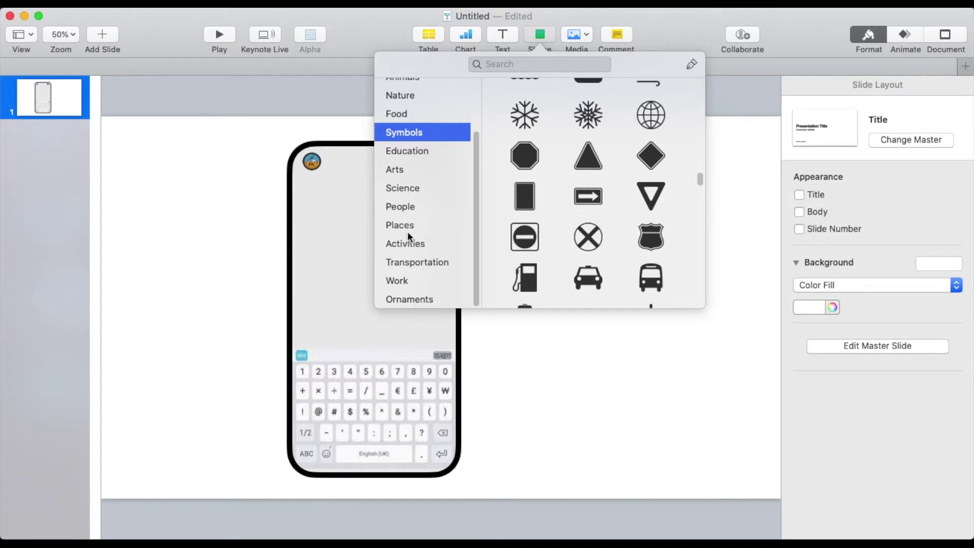
pyautogui.click(407, 150)
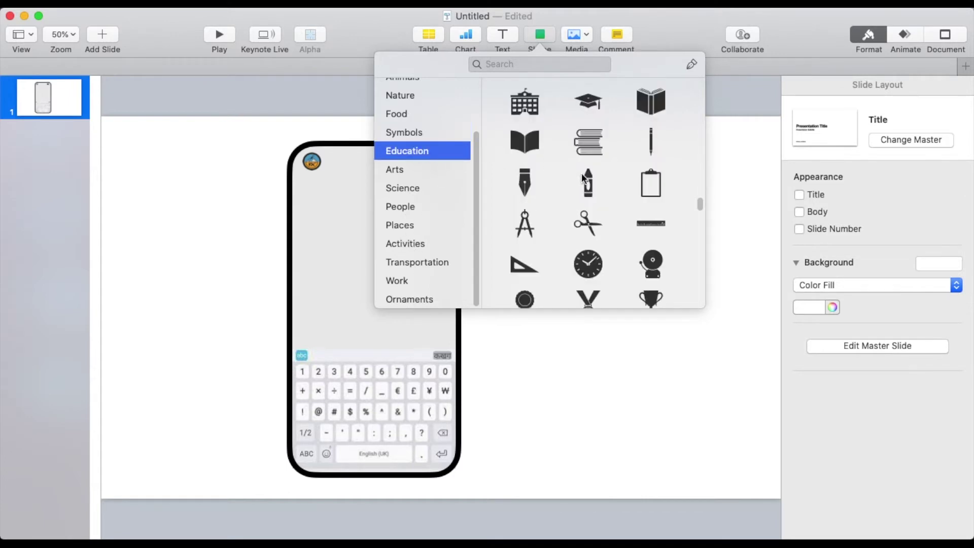
pyautogui.click(648, 142)
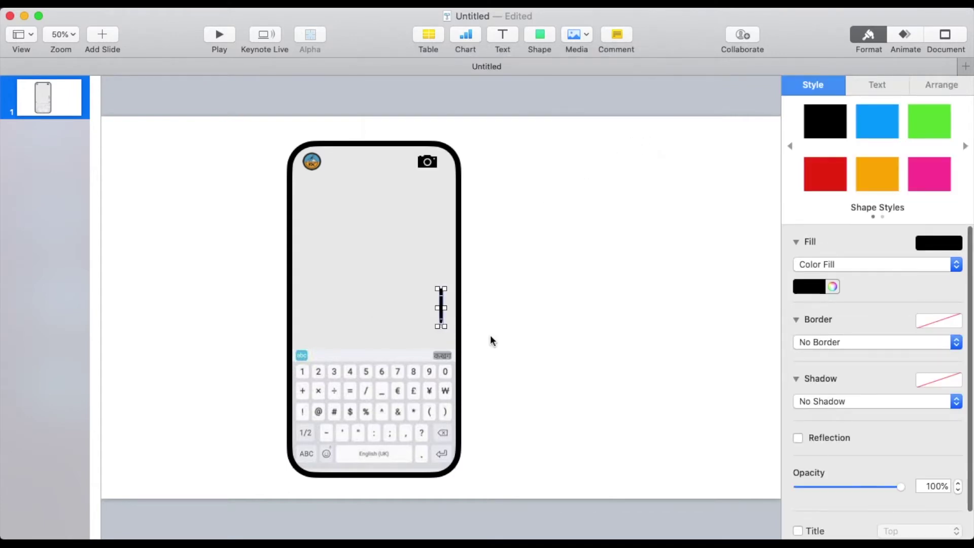
pyautogui.moveTo(445, 328); pyautogui.dragTo(408, 161)
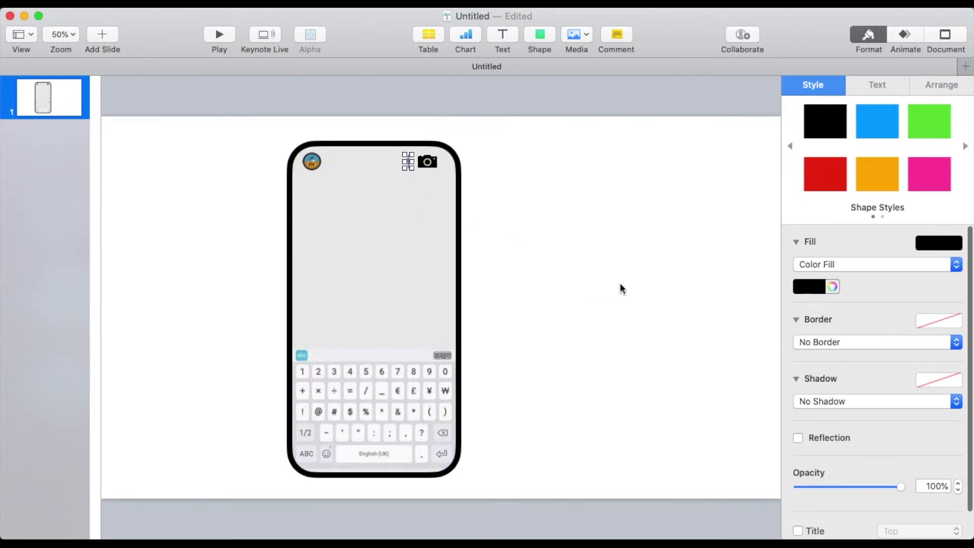
# Step: Rotate the pencil icon clockwise so that it slants beside the camera icon
pyautogui.click(925, 85)
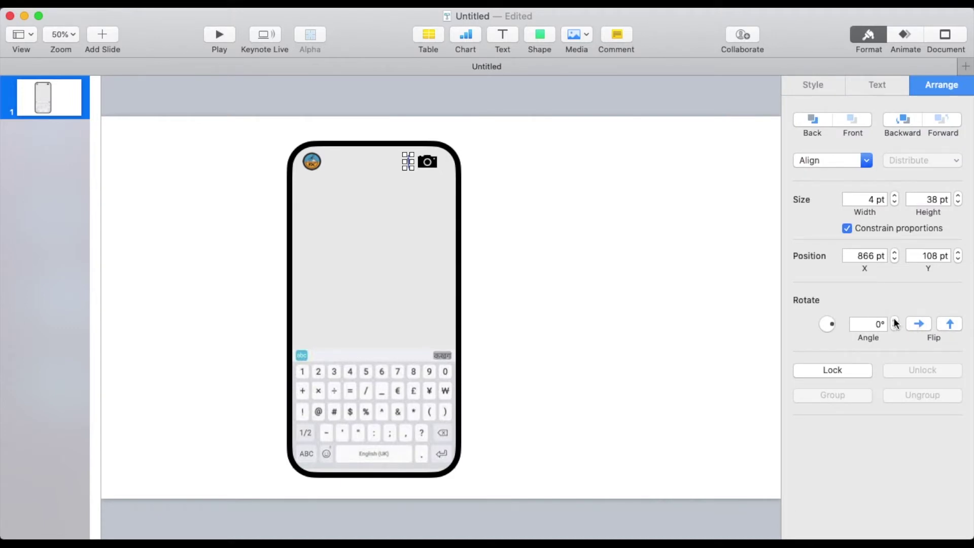
pyautogui.click(894, 320)
pyautogui.click(895, 328)
pyautogui.click(894, 328)
pyautogui.moveTo(895, 329); pyautogui.dragTo(895, 329)
pyautogui.click(620, 316)
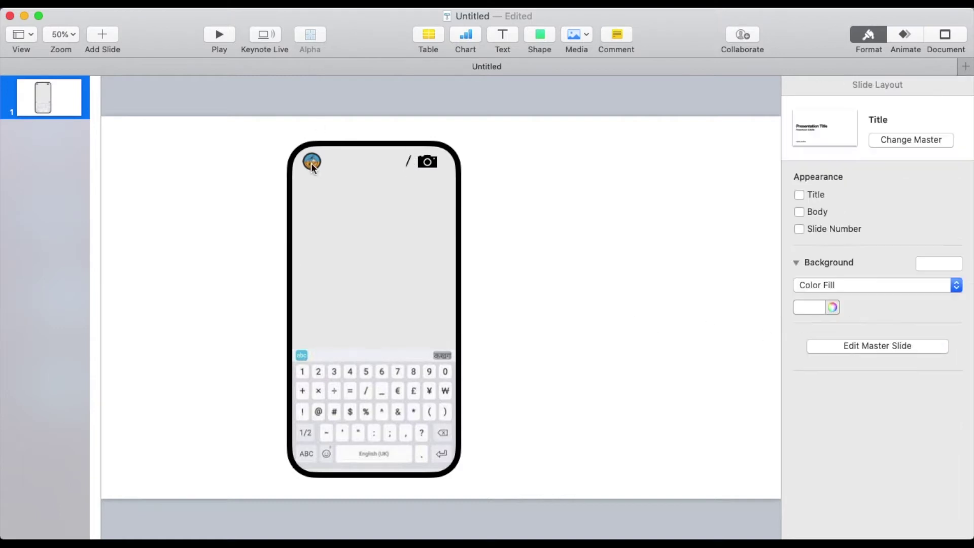
# Step: Insert a rounded rectangle from the Basic shapes and stretch it into a bar about 462 by 38 pt
pyautogui.click(528, 34)
pyautogui.scroll(3, 423, 127)
pyautogui.click(422, 87)
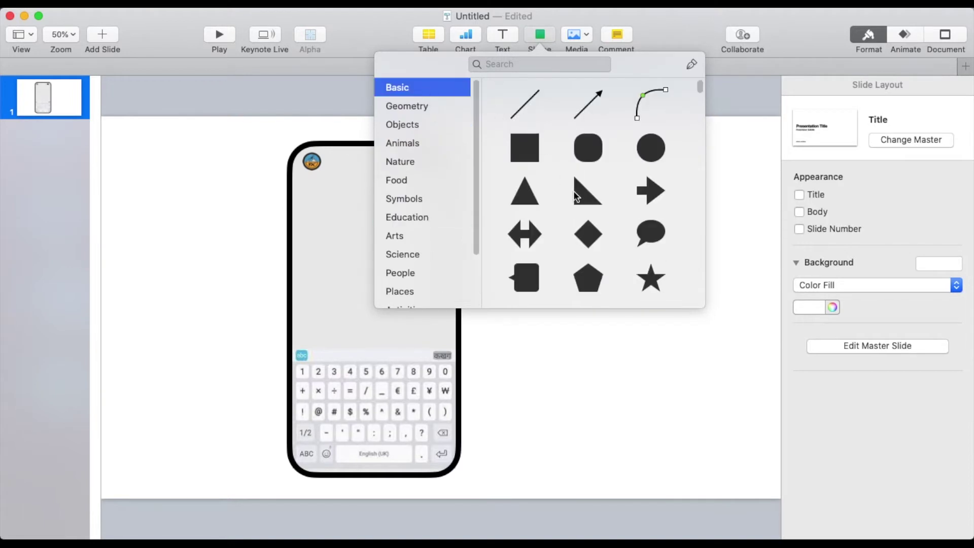
pyautogui.scroll(-2, 573, 193)
pyautogui.click(588, 123)
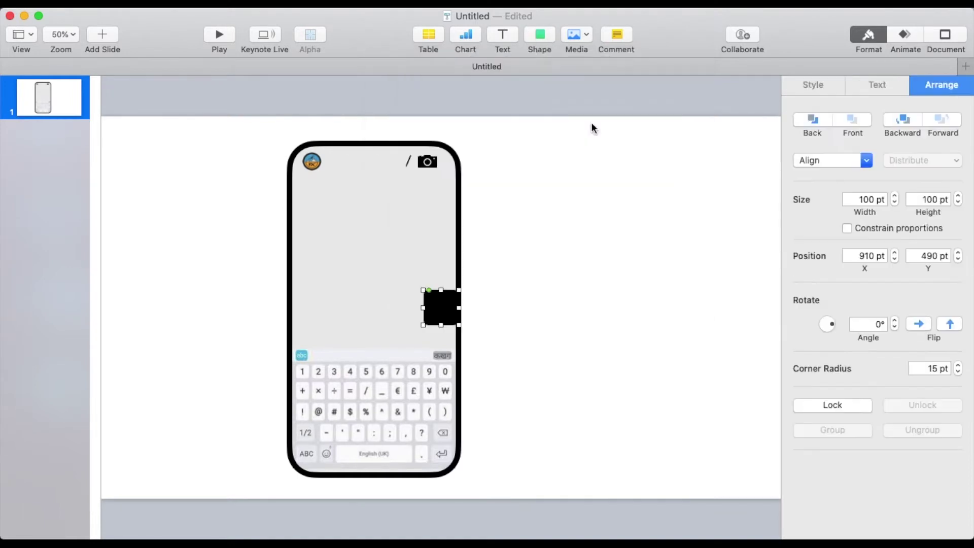
pyautogui.moveTo(459, 308); pyautogui.dragTo(602, 308)
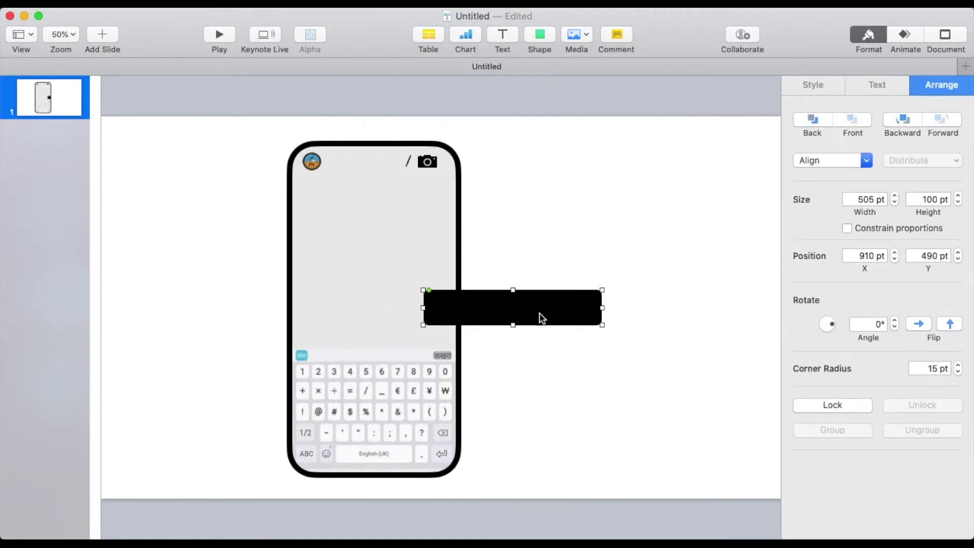
pyautogui.moveTo(512, 323); pyautogui.dragTo(512, 303)
pyautogui.moveTo(601, 294); pyautogui.dragTo(587, 294)
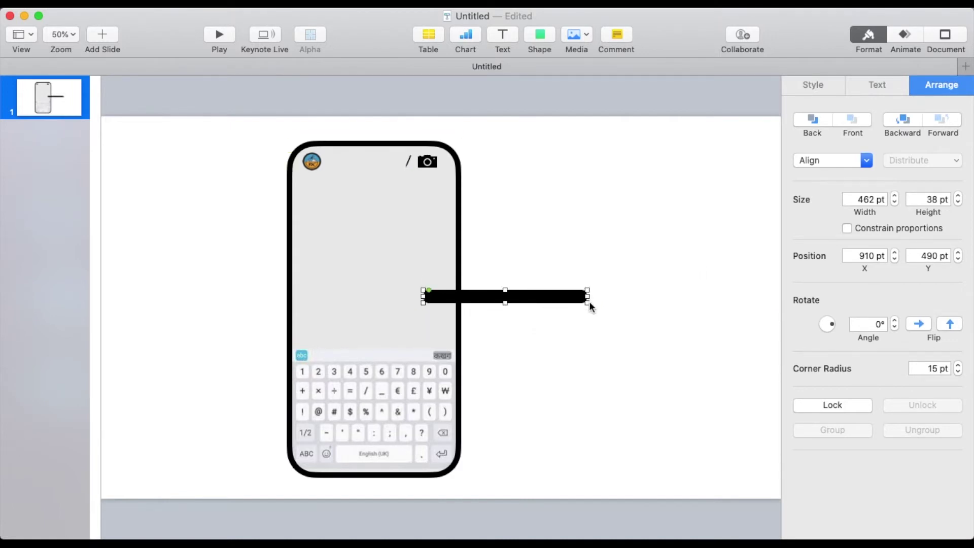
# Step: Fill the bar with the light grey Mercury colour and give it a 3 pt black line border
pyautogui.click(813, 85)
pyautogui.click(832, 287)
pyautogui.click(203, 130)
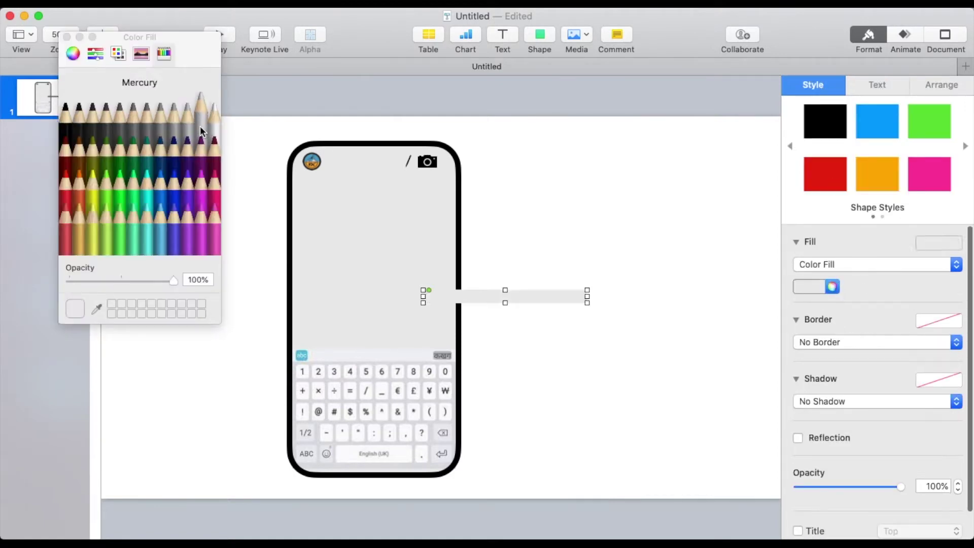
pyautogui.click(839, 343)
pyautogui.click(837, 353)
pyautogui.click(958, 368)
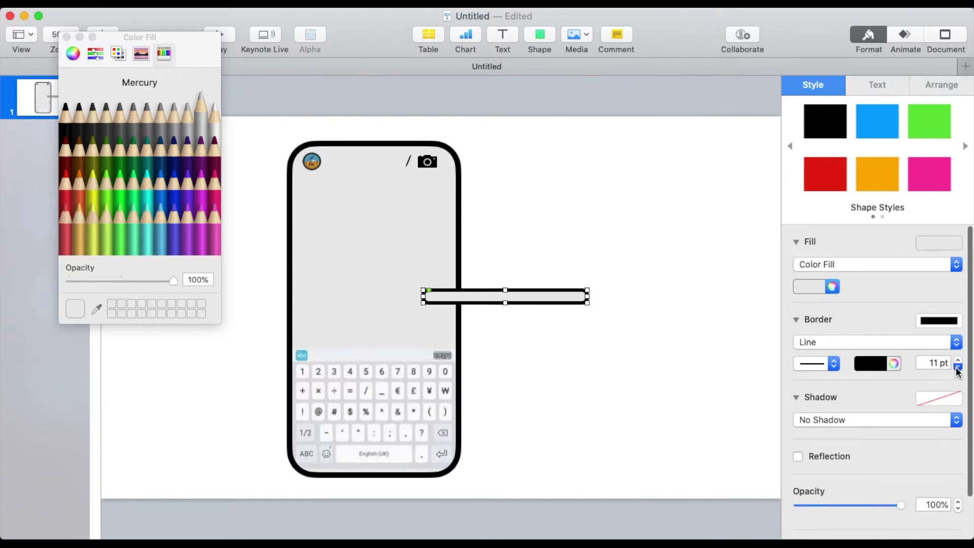
# Step: Place the bar just below the logo and camera icons and narrow it to fit inside the phone screen as a search bar
pyautogui.moveTo(482, 293); pyautogui.dragTo(367, 182)
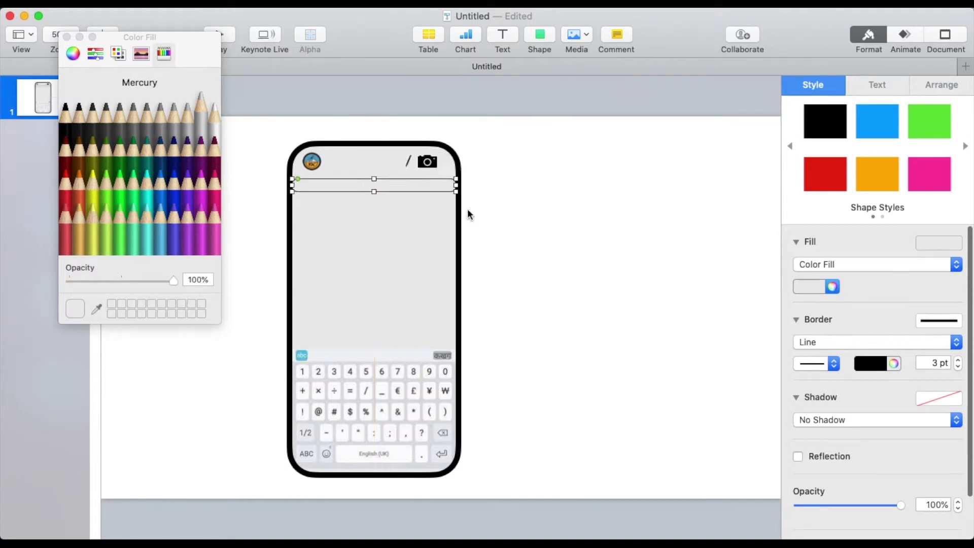
pyautogui.moveTo(452, 185); pyautogui.dragTo(449, 185)
pyautogui.moveTo(340, 180); pyautogui.dragTo(343, 180)
pyautogui.click(545, 256)
# Step: Insert a circle from the Basic shapes with no fill and a 4 pt black line border
pyautogui.click(550, 35)
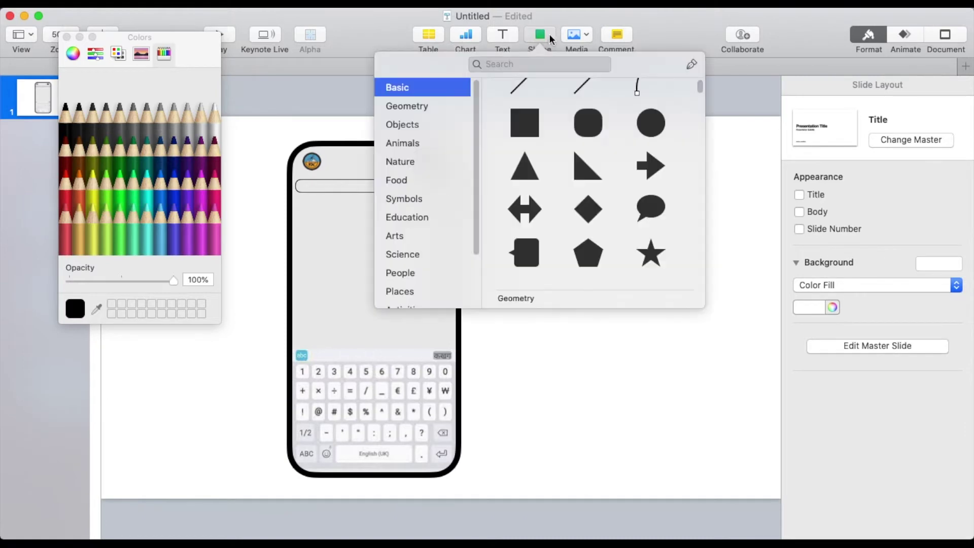
pyautogui.click(652, 150)
pyautogui.click(903, 265)
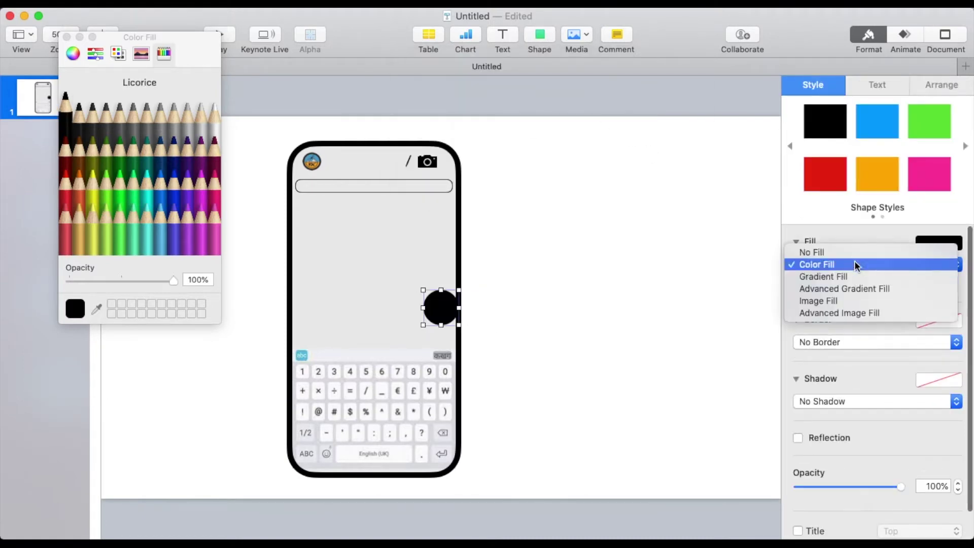
pyautogui.click(832, 253)
pyautogui.click(828, 325)
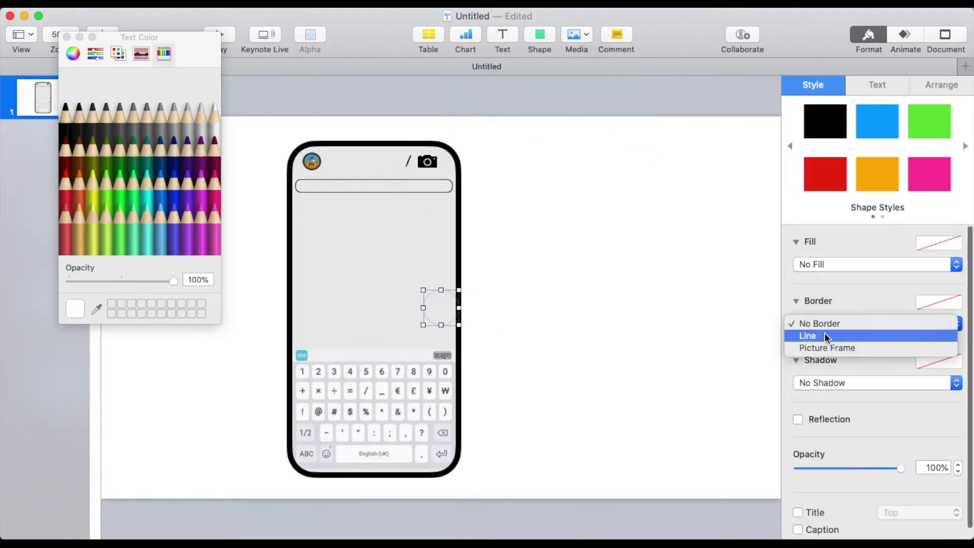
pyautogui.click(824, 333)
pyautogui.click(958, 341)
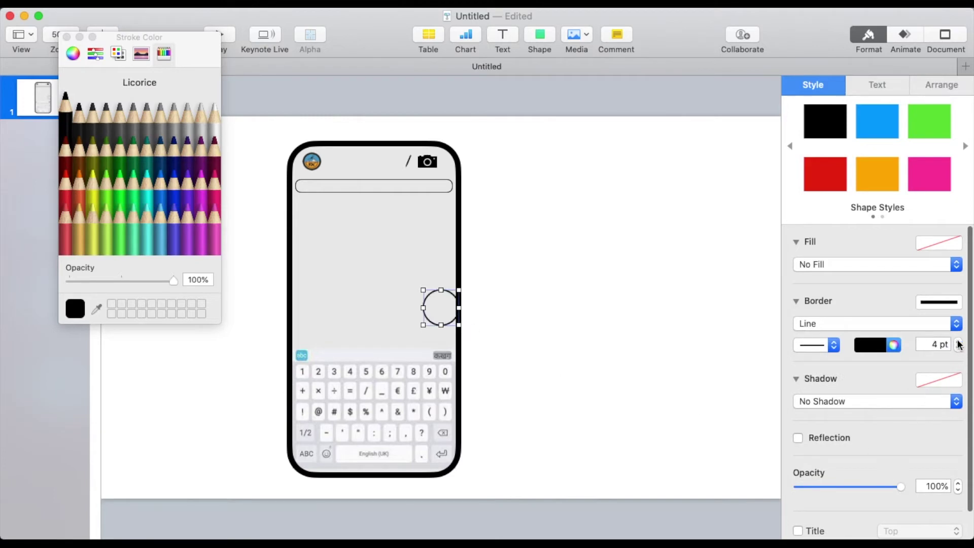
# Step: Shrink the circle to a tiny ring and place it inside the left end of the search bar
pyautogui.moveTo(432, 295); pyautogui.dragTo(303, 173)
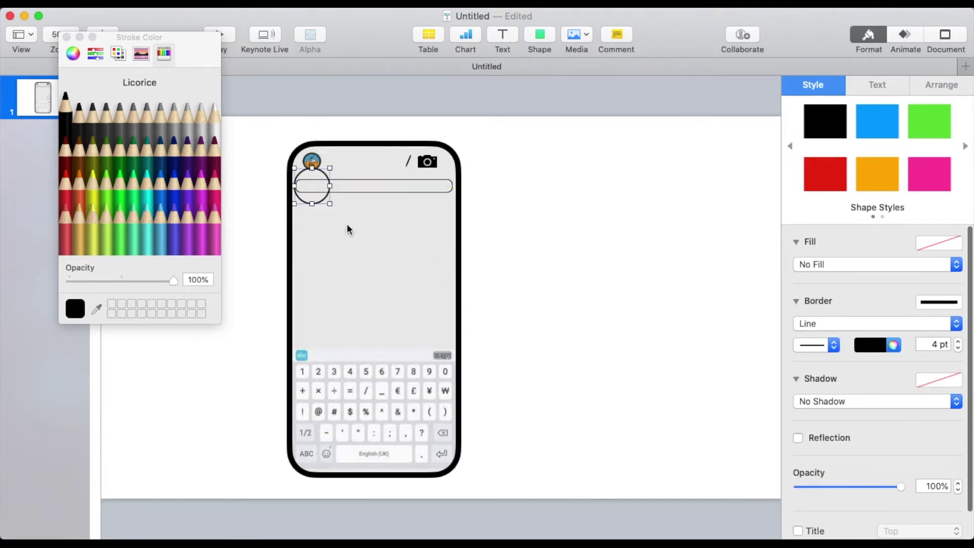
pyautogui.moveTo(330, 203); pyautogui.dragTo(312, 185)
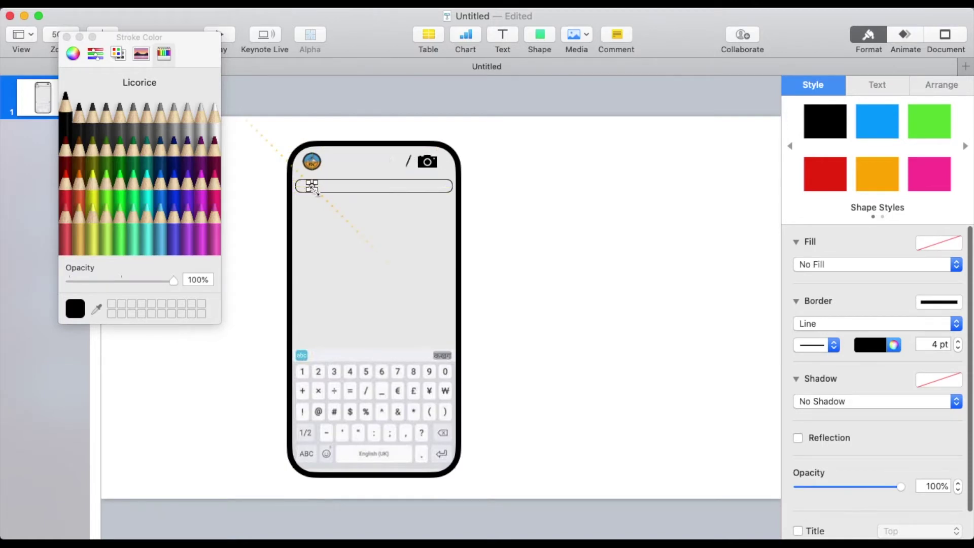
pyautogui.click(66, 36)
pyautogui.click(61, 34)
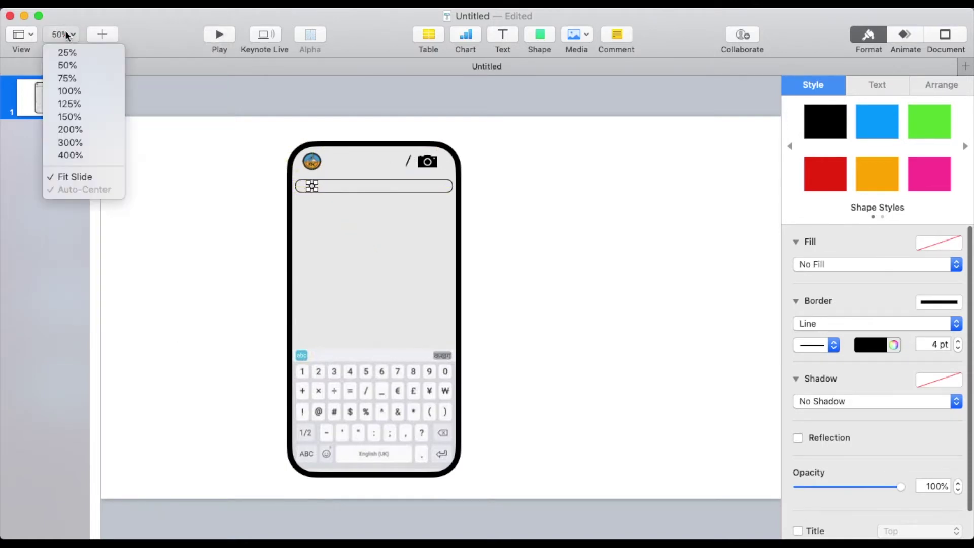
pyautogui.click(82, 103)
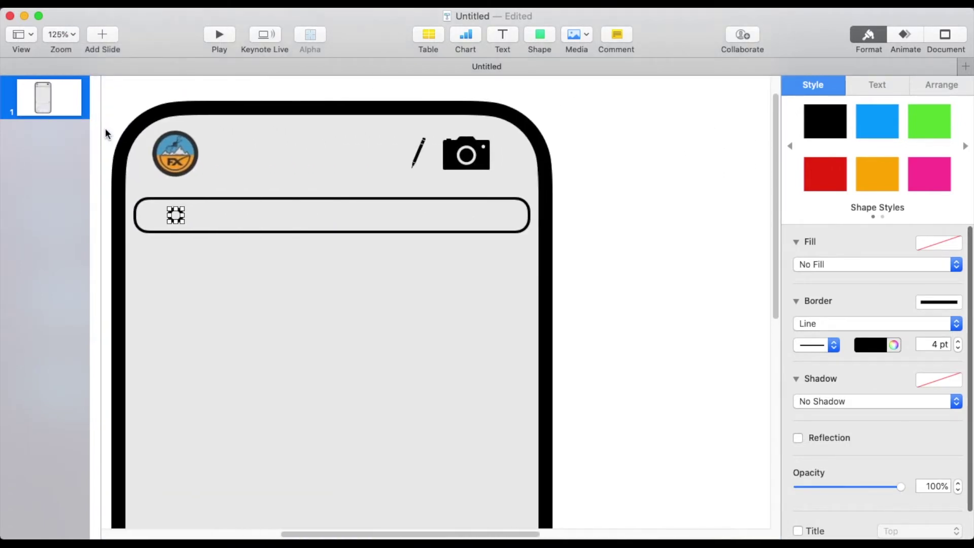
pyautogui.moveTo(172, 213); pyautogui.dragTo(138, 208)
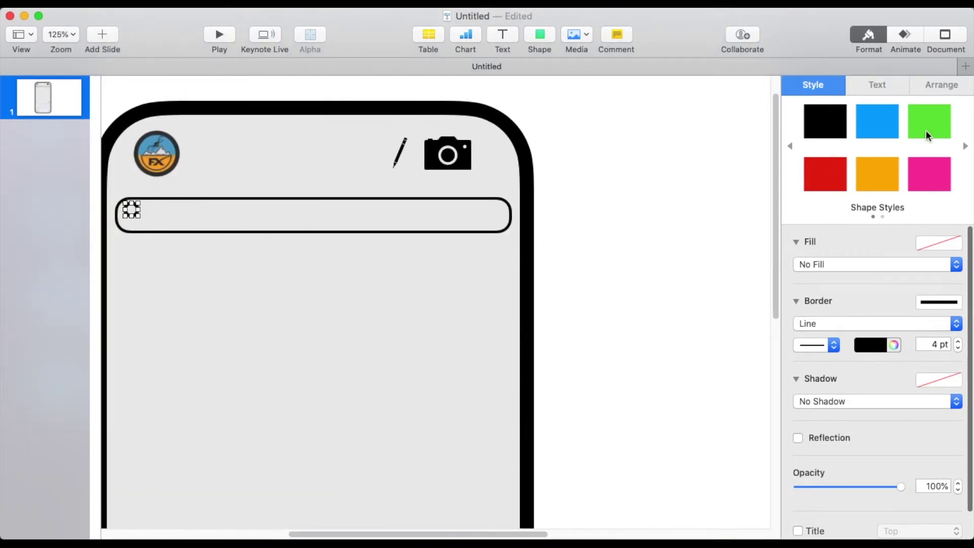
# Step: Set the small circle's border thickness to 2 pt
pyautogui.click(852, 85)
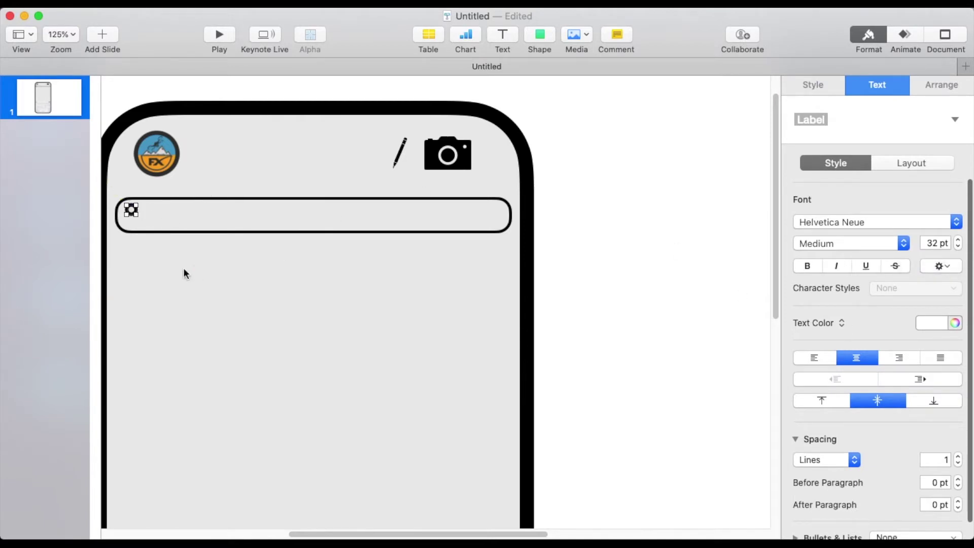
pyautogui.click(815, 85)
pyautogui.click(958, 348)
pyautogui.click(958, 348)
# Step: Insert a straight line and shorten it into a diagonal handle at the small circle's lower right, forming a magnifying glass
pyautogui.click(540, 36)
pyautogui.click(524, 103)
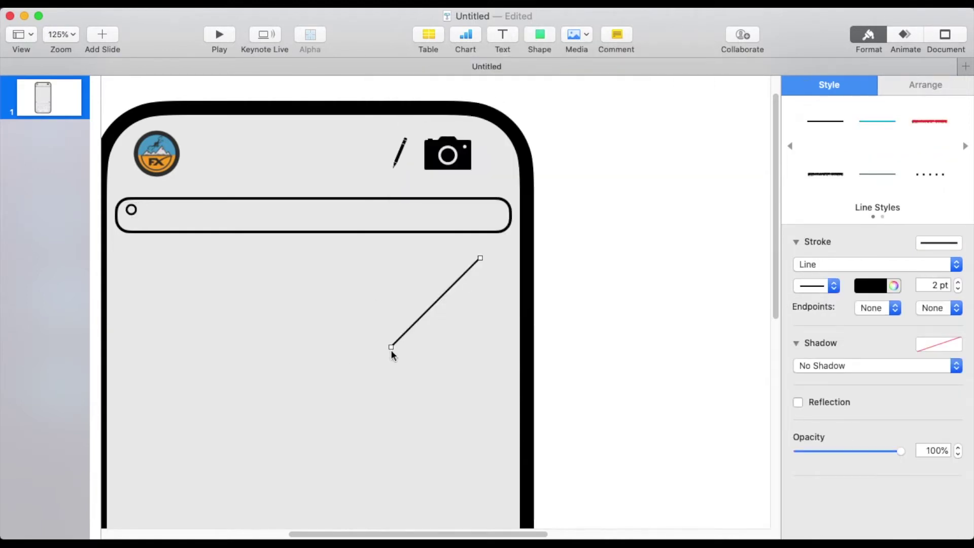
pyautogui.moveTo(389, 347); pyautogui.dragTo(447, 247)
pyautogui.moveTo(126, 225)
pyautogui.mouseDown()
pyautogui.moveTo(150, 209)
pyautogui.moveTo(140, 218)
pyautogui.mouseUp()
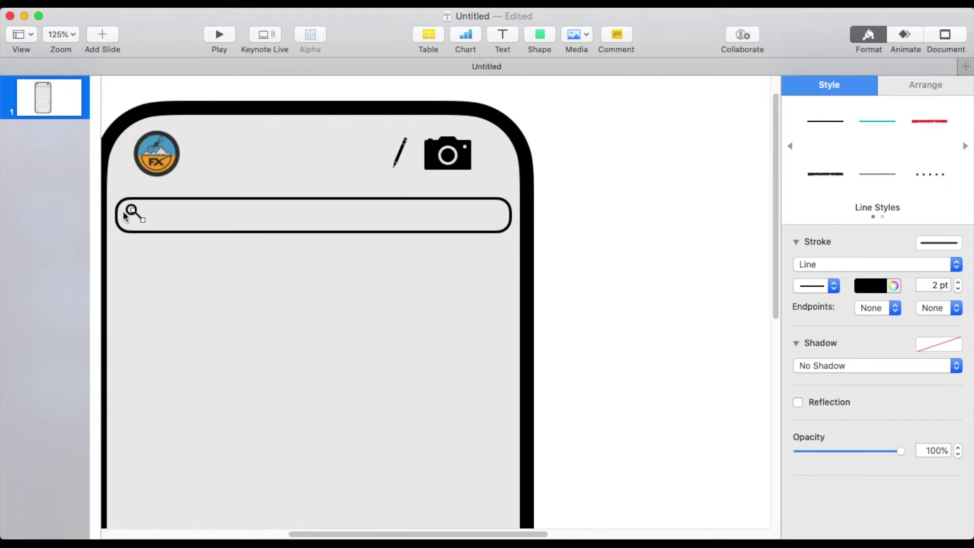
# Step: Adjust the end of the magnifying glass handle and enlarge its circle so that the two meet
pyautogui.click(71, 34)
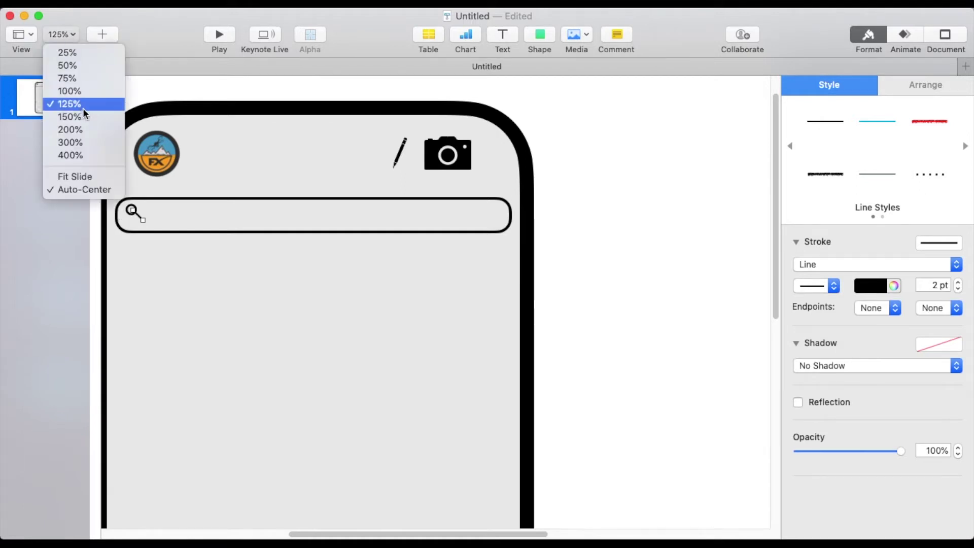
pyautogui.click(72, 130)
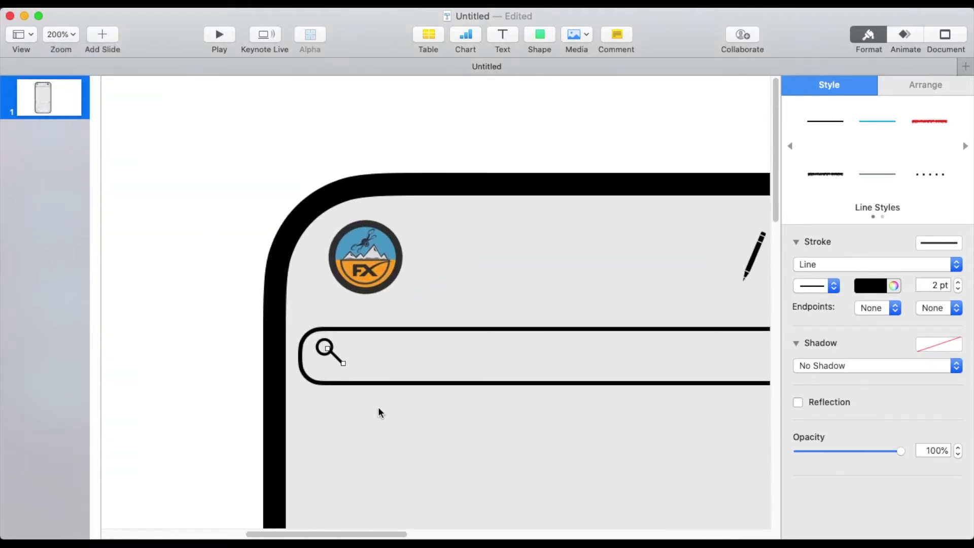
pyautogui.moveTo(344, 364)
pyautogui.mouseDown()
pyautogui.moveTo(331, 356)
pyautogui.moveTo(340, 369)
pyautogui.mouseUp()
pyautogui.click(330, 343)
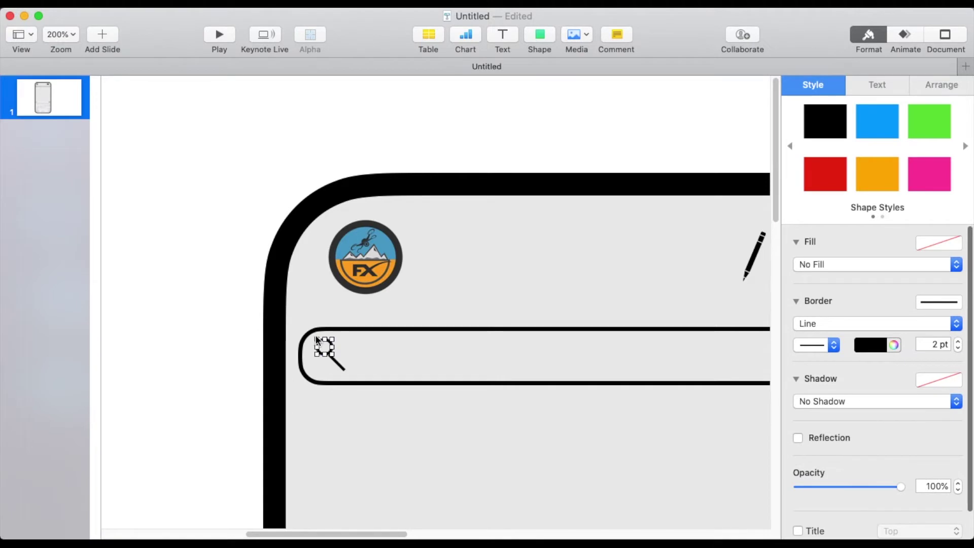
pyautogui.moveTo(315, 334); pyautogui.dragTo(306, 329)
# Step: Group the circle and handle, and fit the magnifying glass slightly smaller inside the left end of the search bar
pyautogui.click(336, 361)
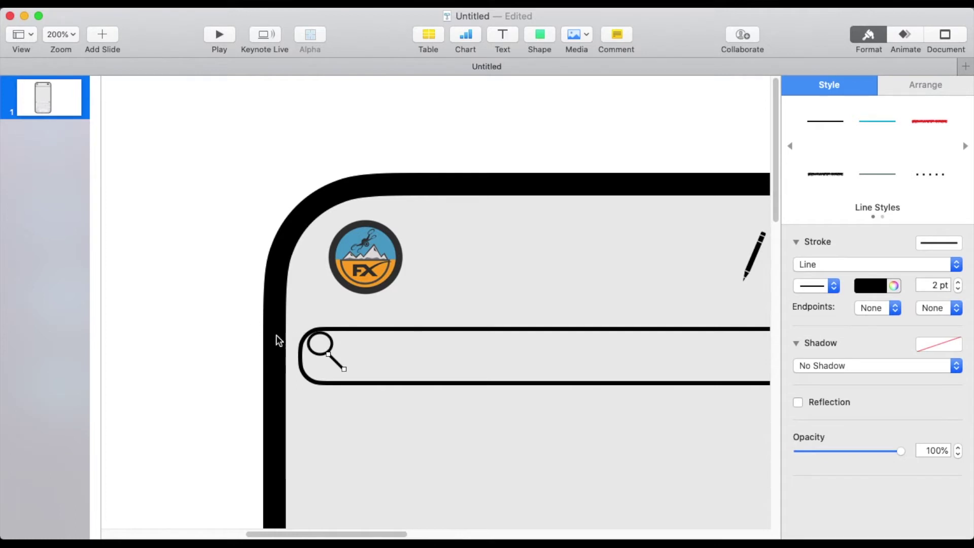
pyautogui.keyDown('shift'); pyautogui.click(312, 342); pyautogui.keyUp('shift')
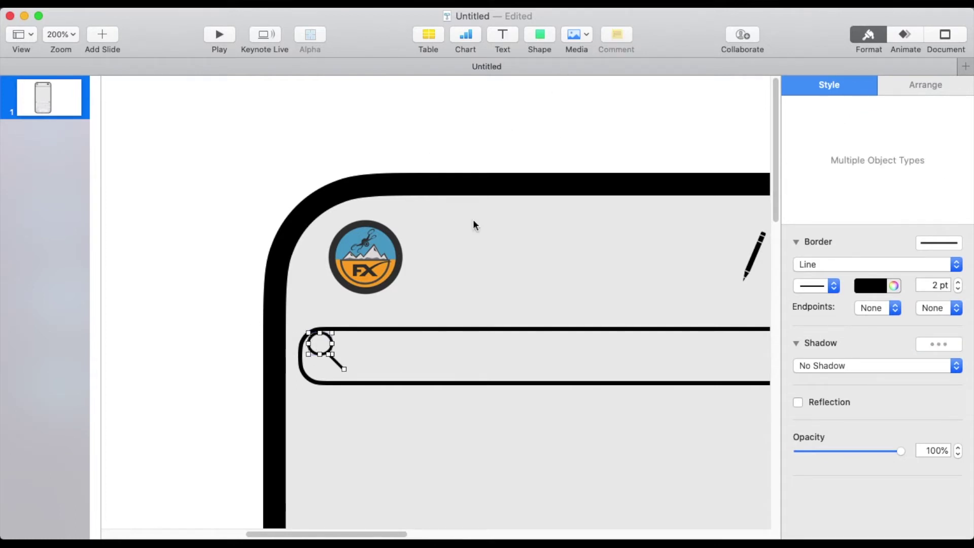
pyautogui.hscroll(5, 138, 330)
pyautogui.click(139, 330)
pyautogui.moveTo(152, 341); pyautogui.dragTo(161, 343)
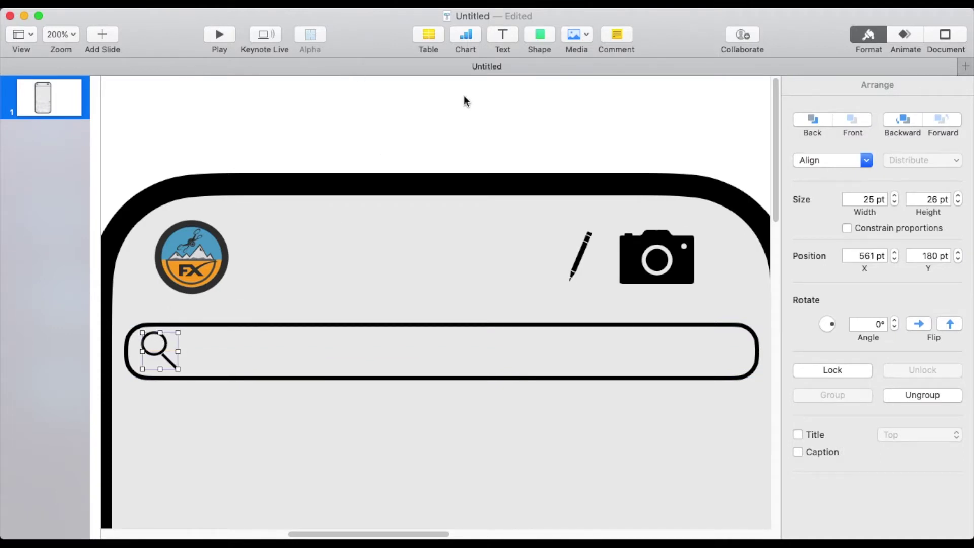
pyautogui.moveTo(177, 368); pyautogui.dragTo(175, 363)
pyautogui.click(182, 381)
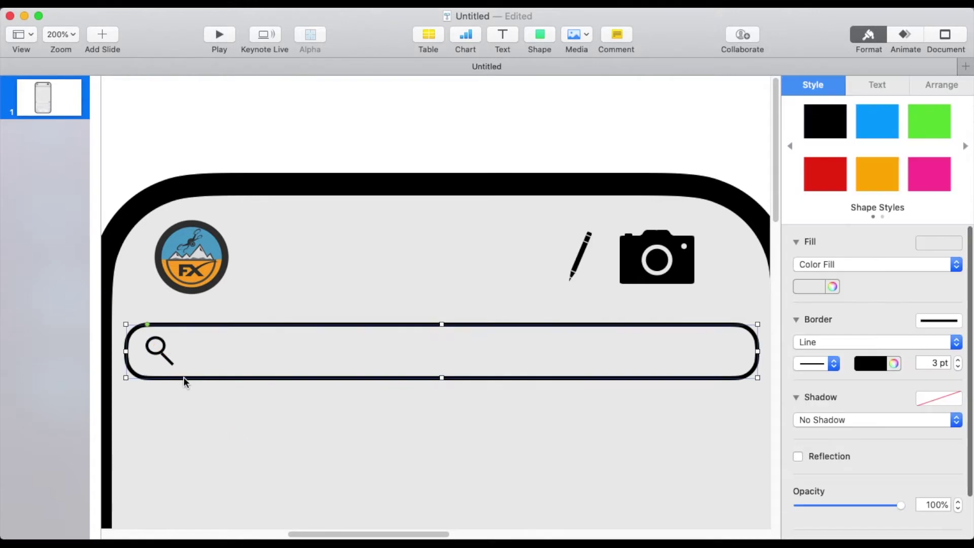
# Step: Insert a text box inside the search bar and replace its placeholder text with "Search"
pyautogui.click(502, 35)
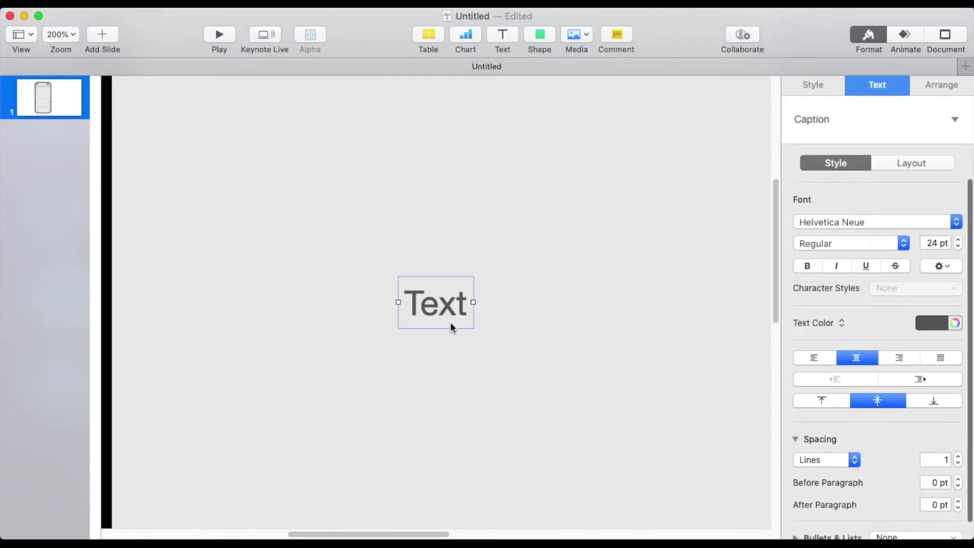
pyautogui.moveTo(466, 308); pyautogui.dragTo(385, 157)
pyautogui.scroll(5, 390, 161)
pyautogui.moveTo(345, 338); pyautogui.dragTo(210, 181)
pyautogui.doubleClick(249, 193)
pyautogui.press('BackSpace')
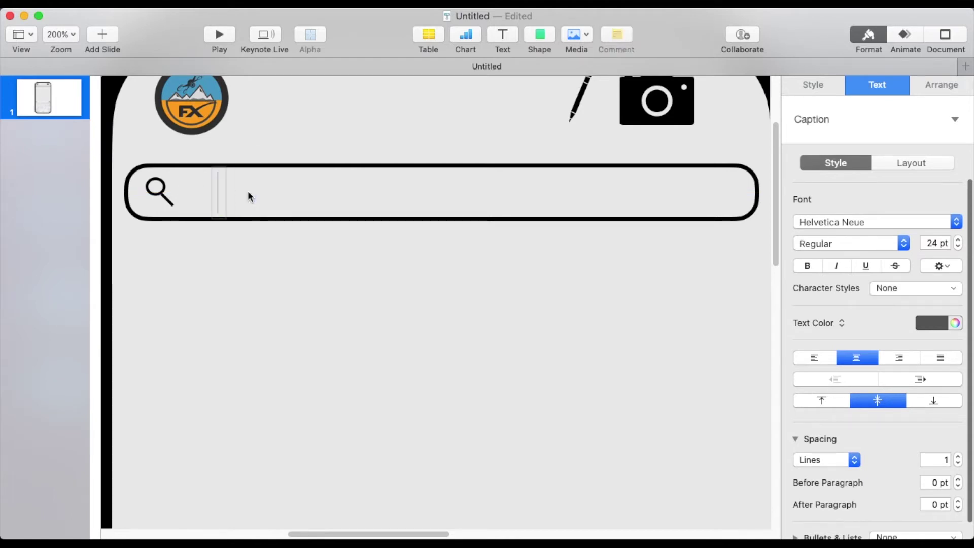
pyautogui.write('Sea')
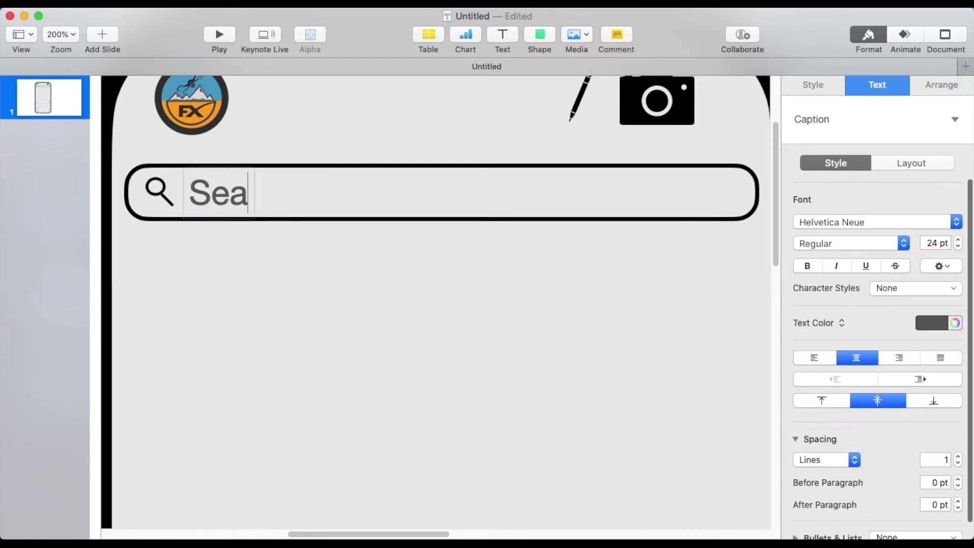
pyautogui.write('rch')
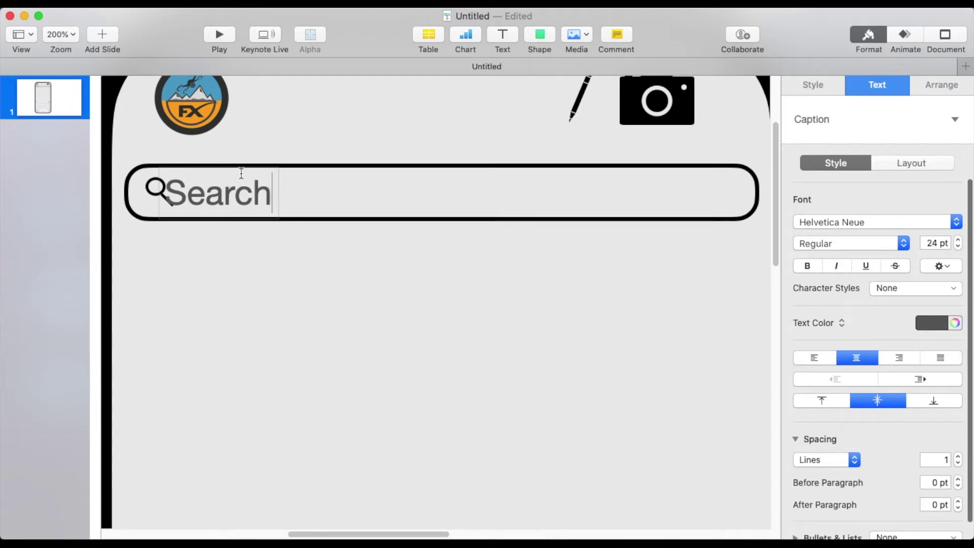
# Step: Move the "Search" text just right of the magnifying glass so that they no longer overlap
pyautogui.click(265, 138)
pyautogui.click(221, 219)
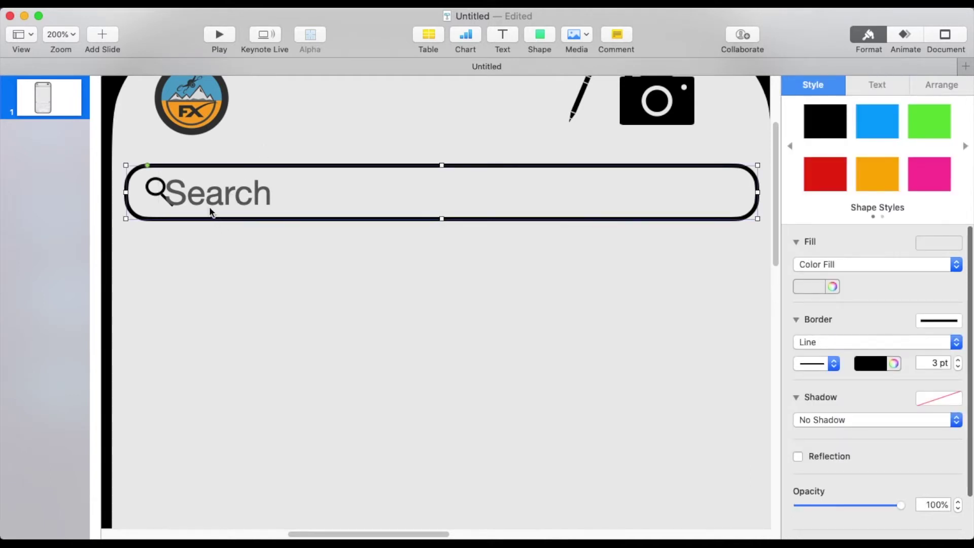
pyautogui.click(209, 206)
pyautogui.moveTo(216, 195); pyautogui.dragTo(233, 191)
pyautogui.click(243, 263)
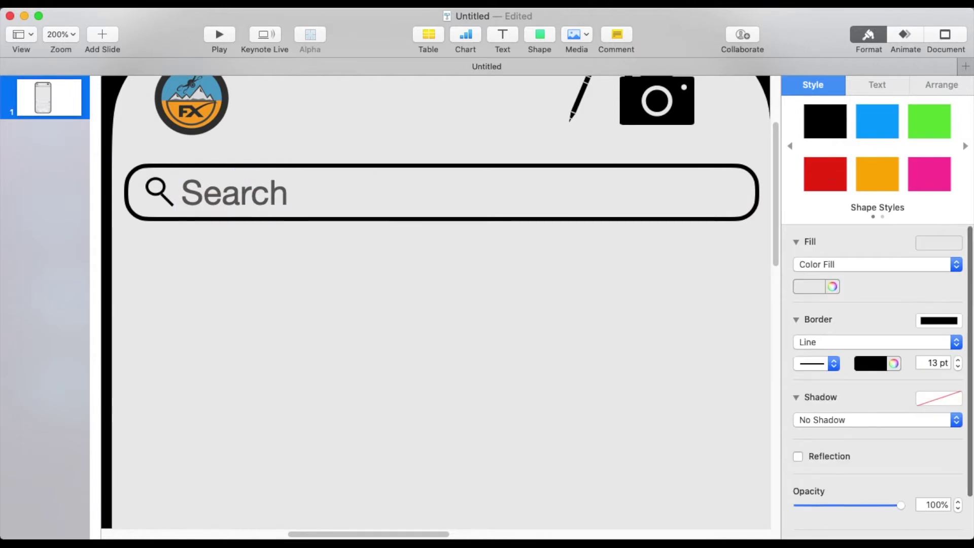
pyautogui.click(76, 35)
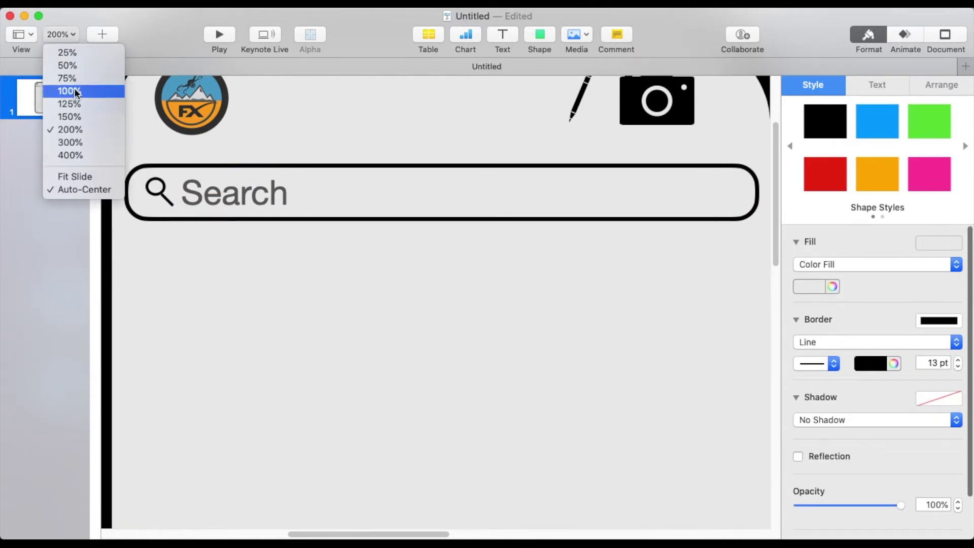
pyautogui.click(82, 176)
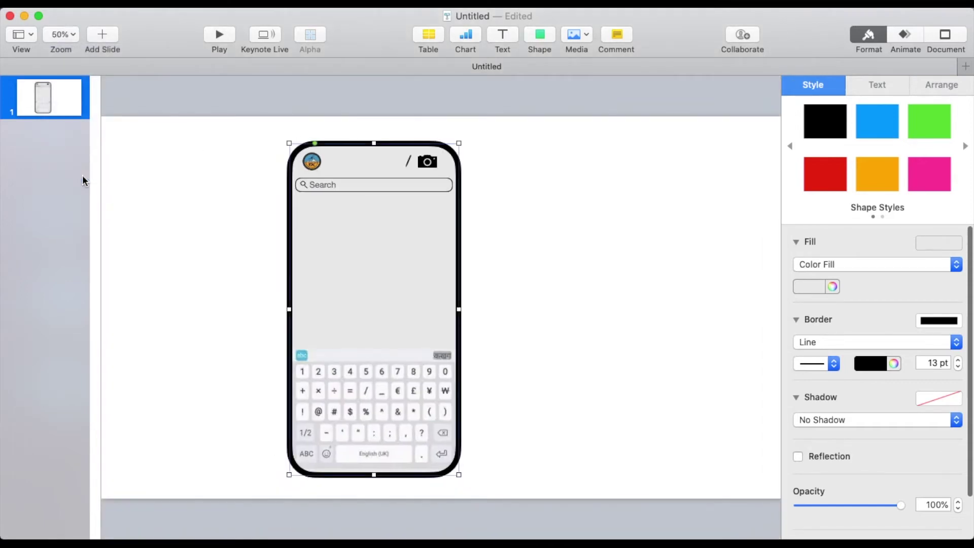
pyautogui.click(584, 325)
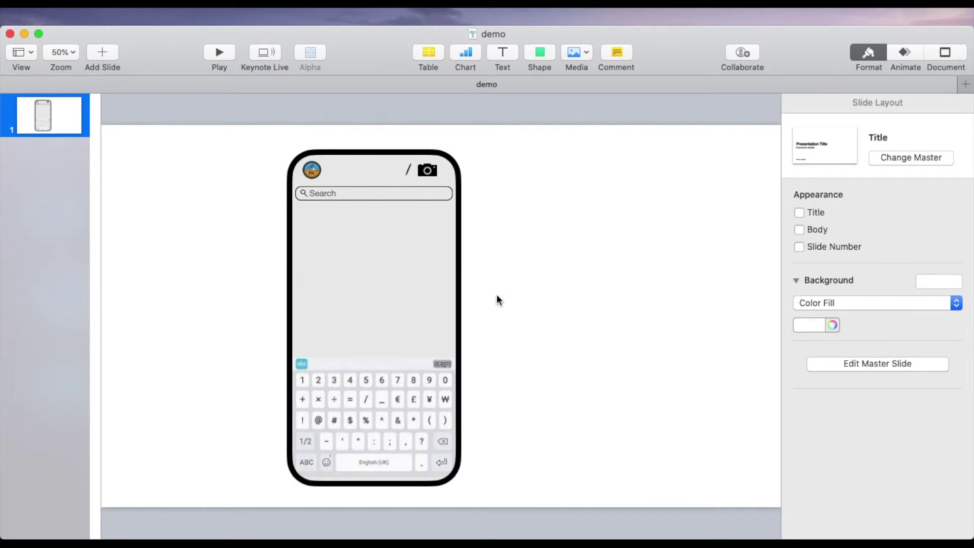
# Step: Group all the phone mockup's elements and move the grouped phone to the left part of the slide
pyautogui.click(291, 172)
pyautogui.click(132, 9)
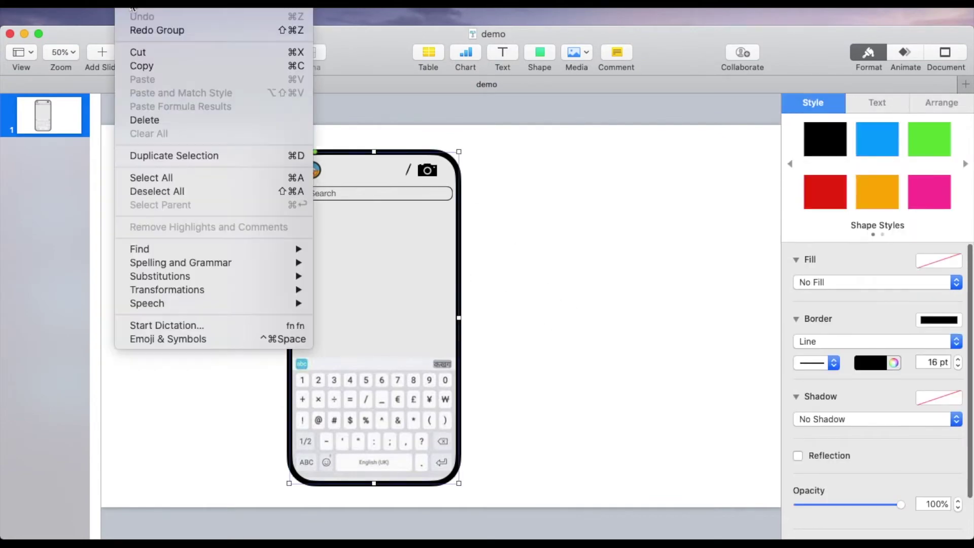
pyautogui.click(169, 177)
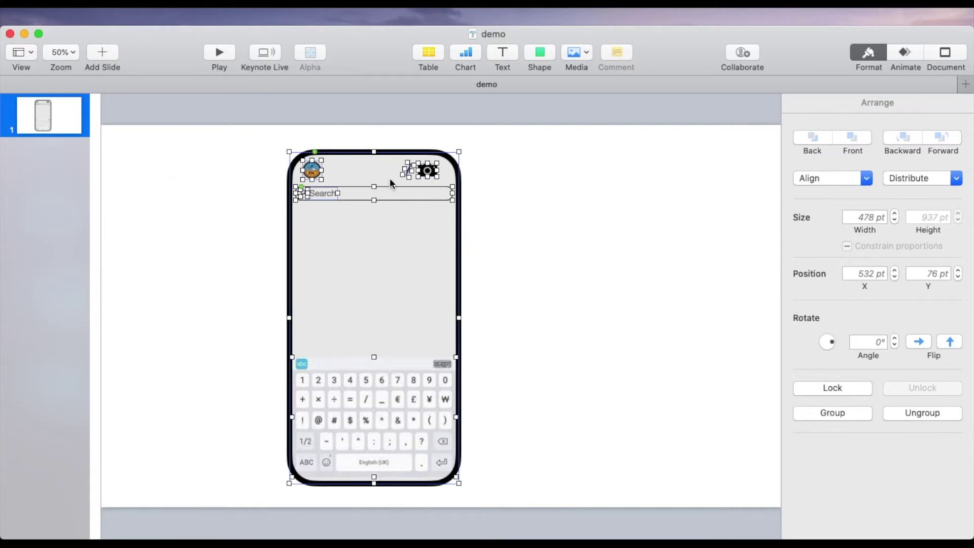
pyautogui.rightClick(459, 150)
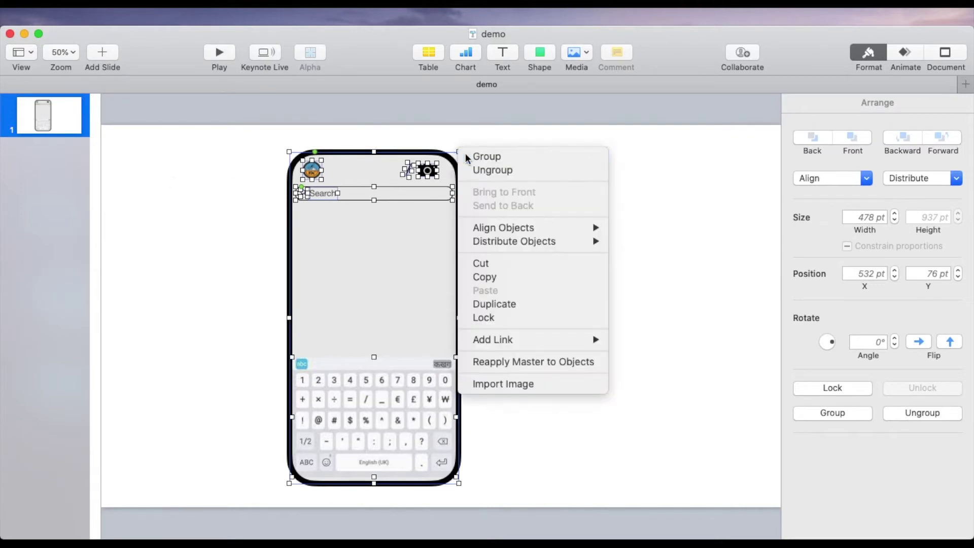
pyautogui.click(468, 157)
pyautogui.moveTo(394, 275); pyautogui.dragTo(244, 272)
pyautogui.click(396, 254)
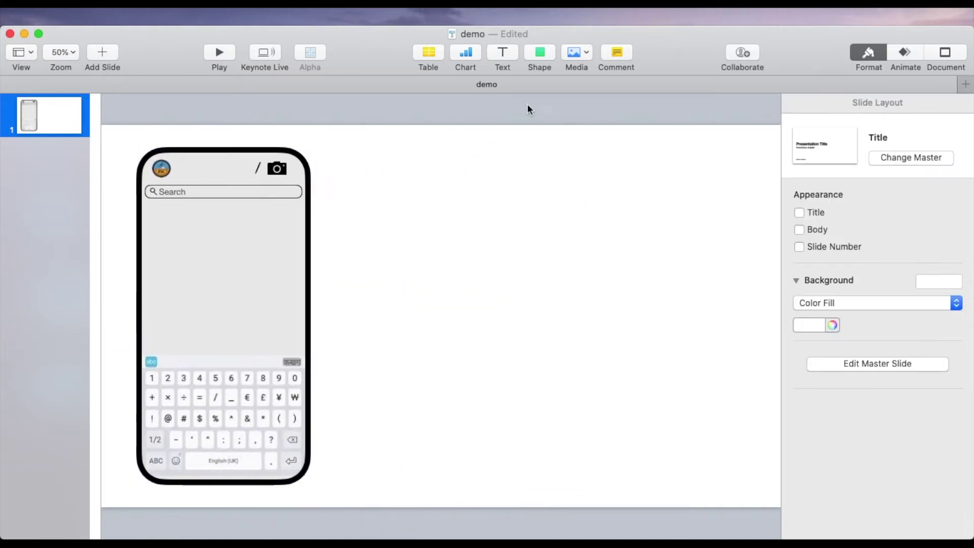
# Step: Insert the screenshot image ending in "at 09.05.34" from the Desktop onto the slide
pyautogui.click(580, 51)
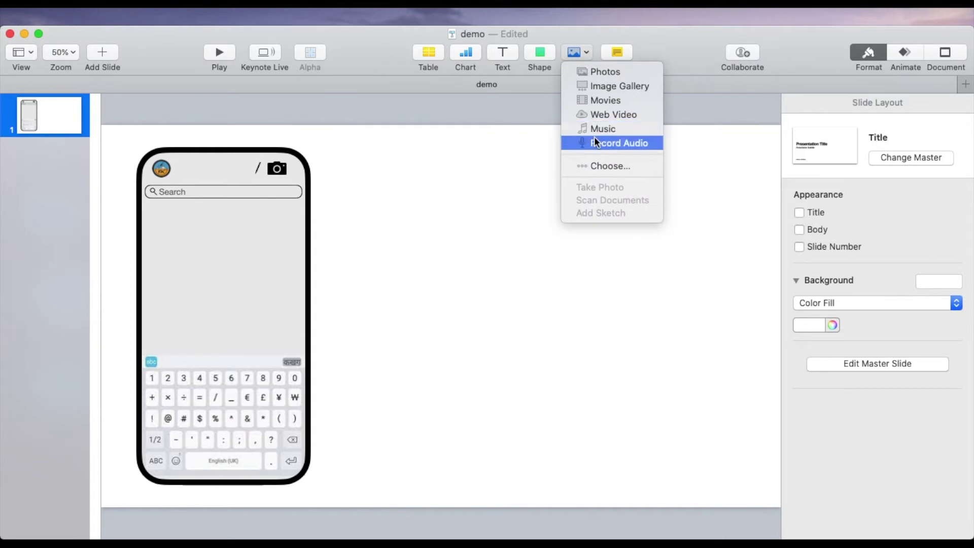
pyautogui.click(600, 165)
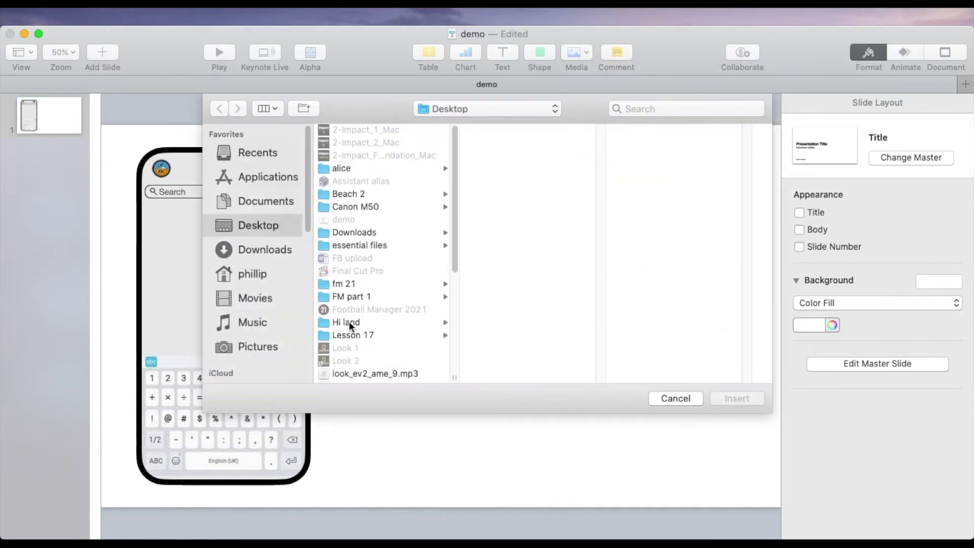
pyautogui.scroll(-5, 358, 328)
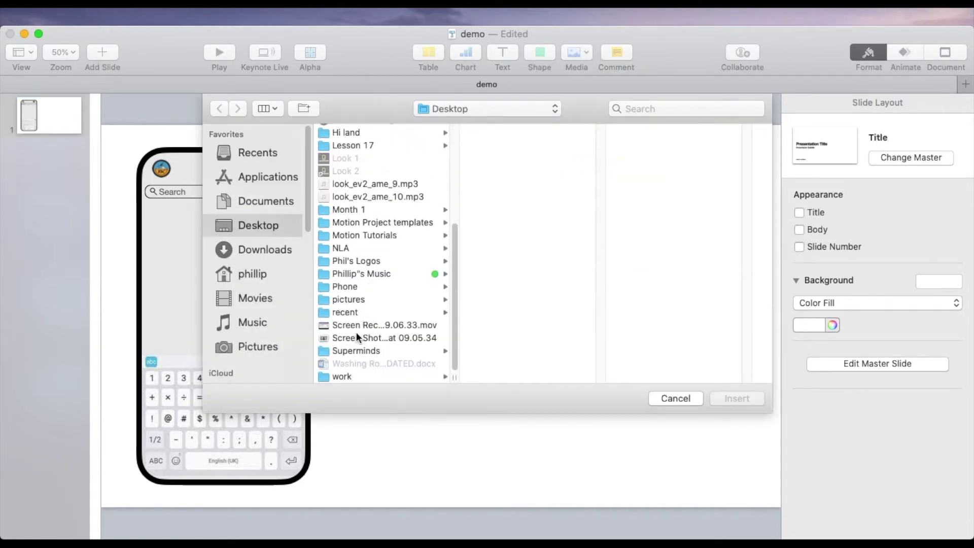
pyautogui.click(357, 336)
pyautogui.click(726, 396)
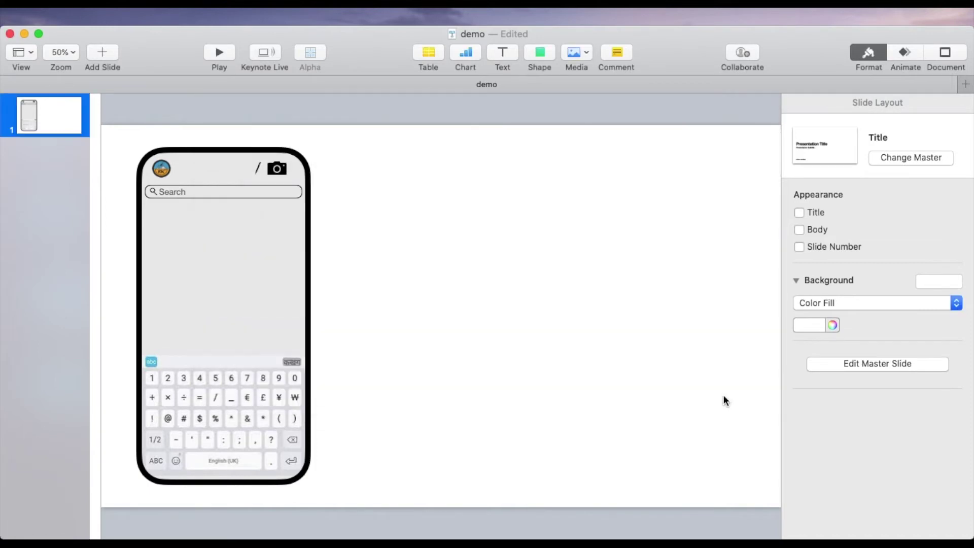
pyautogui.moveTo(264, 240); pyautogui.dragTo(181, 199)
# Step: Send the inserted photo behind the phone and enlarge it to cover the slide
pyautogui.rightClick(458, 309)
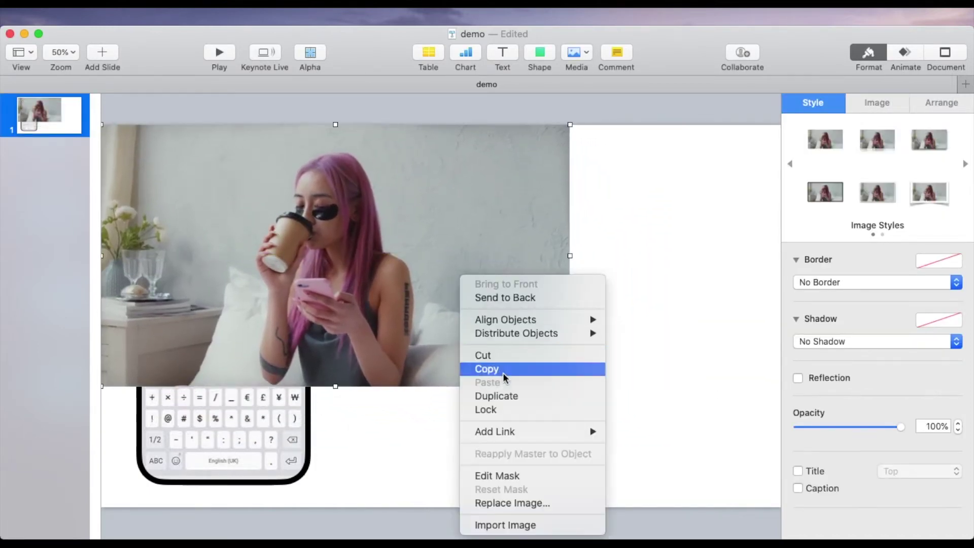
pyautogui.click(510, 298)
pyautogui.moveTo(569, 386); pyautogui.dragTo(770, 517)
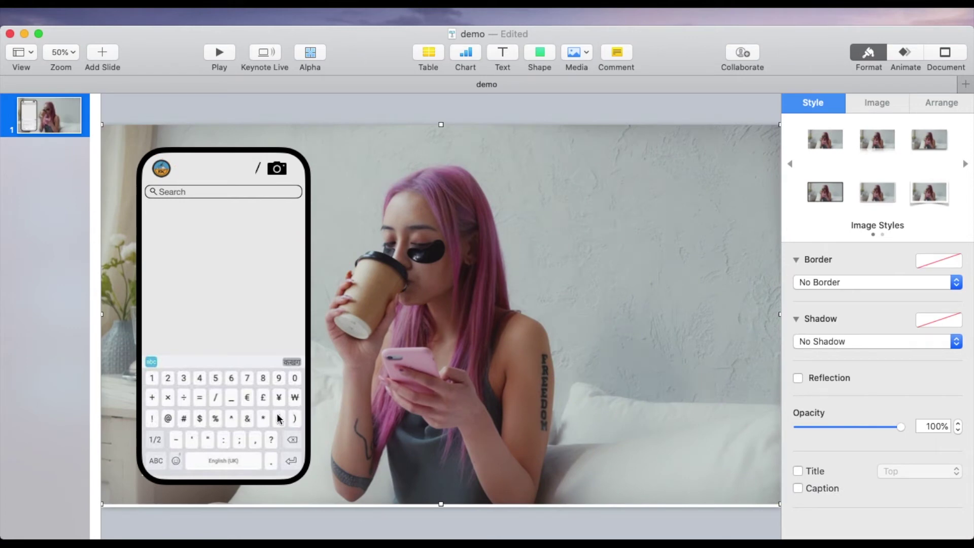
# Step: Shrink the phone group to about 357 by 700 pt and place it near the slide's upper left corner
pyautogui.click(202, 151)
pyautogui.moveTo(305, 478); pyautogui.dragTo(247, 406)
pyautogui.moveTo(202, 266); pyautogui.dragTo(192, 258)
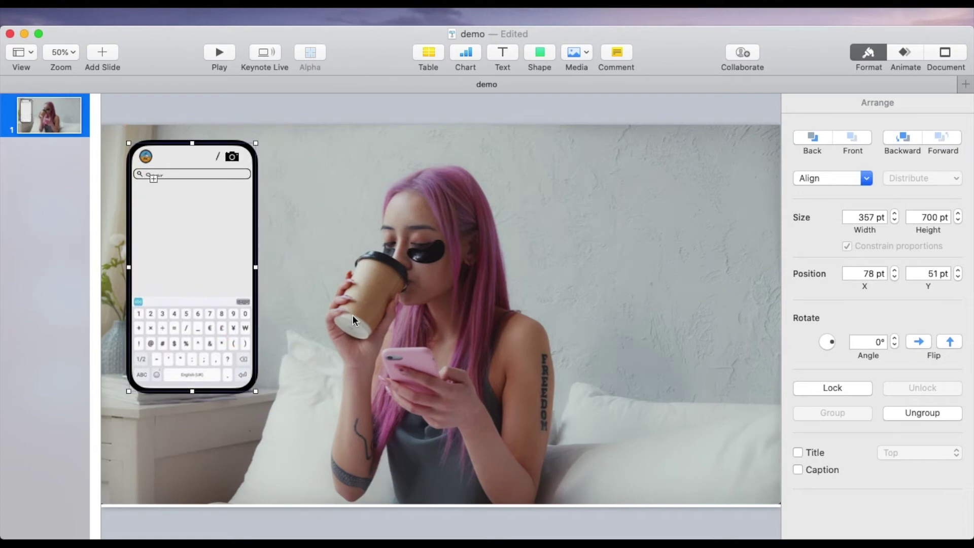
pyautogui.click(677, 411)
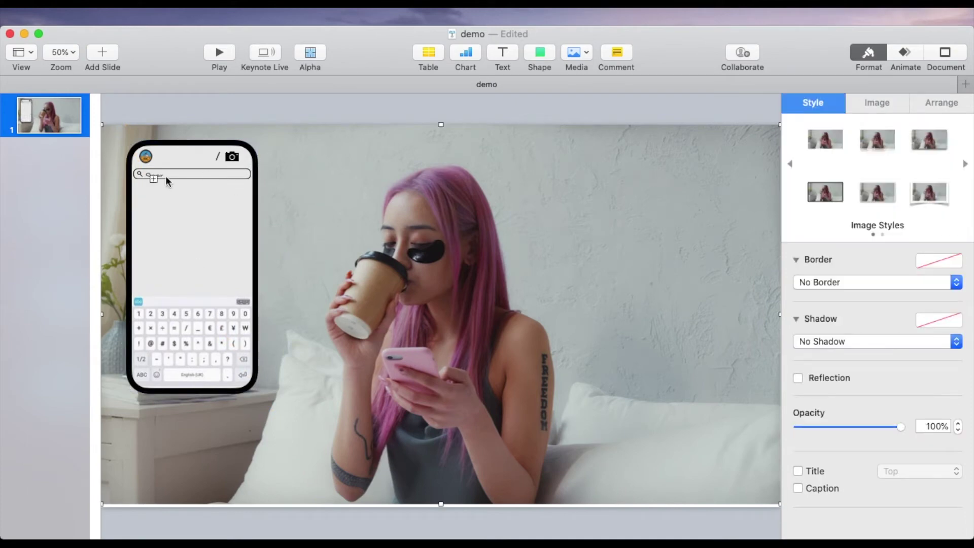
pyautogui.moveTo(150, 175); pyautogui.dragTo(153, 184)
# Step: Delete the background photo and fill the slide background with the Spring green colour
pyautogui.click(298, 178)
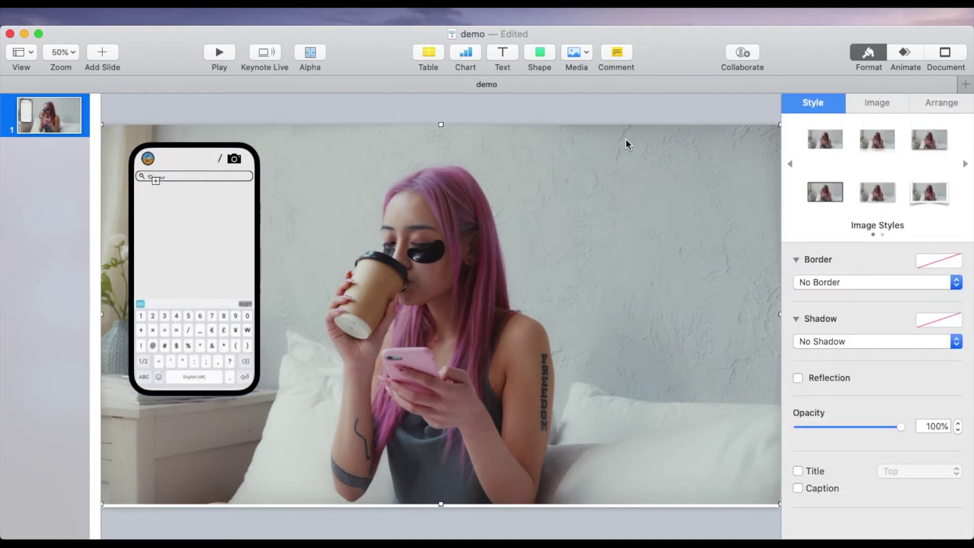
pyautogui.press('Delete')
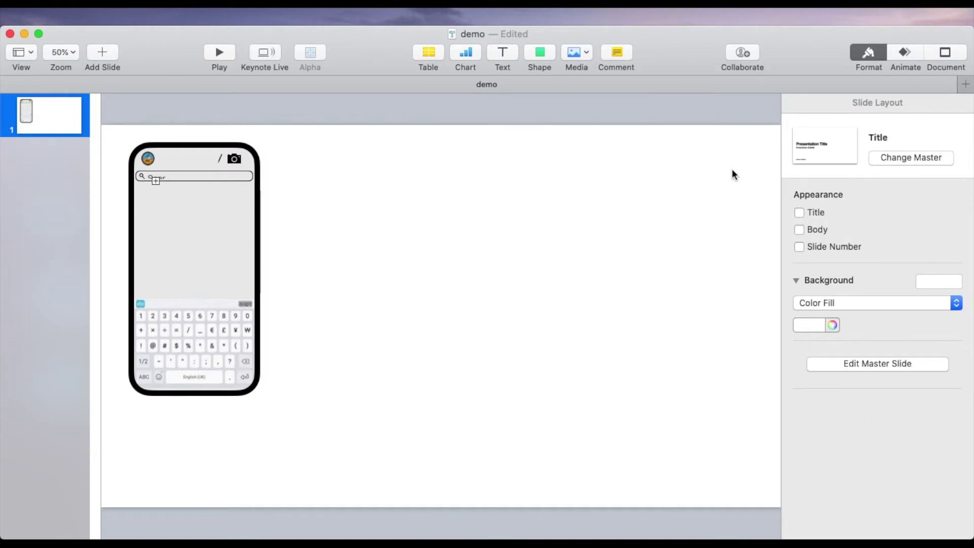
pyautogui.click(832, 327)
pyautogui.click(115, 194)
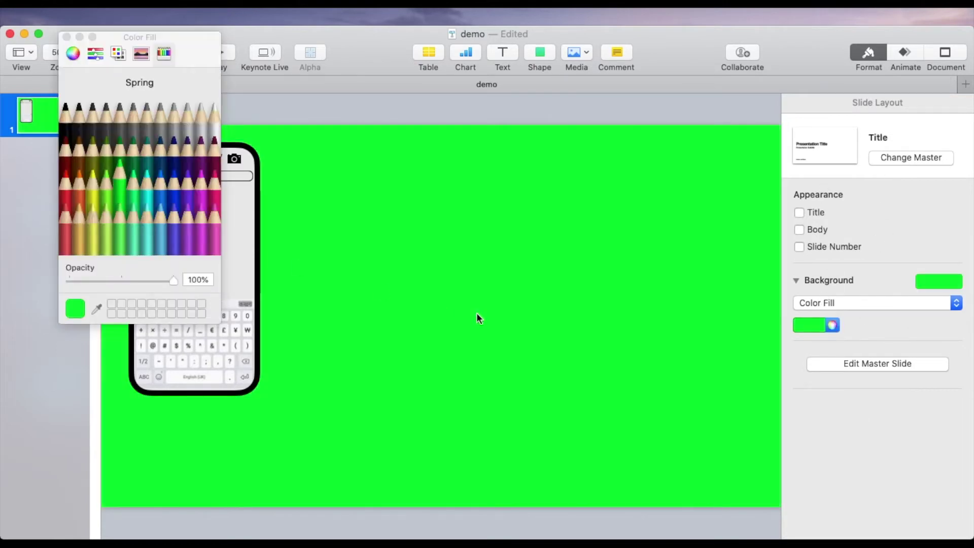
pyautogui.click(66, 37)
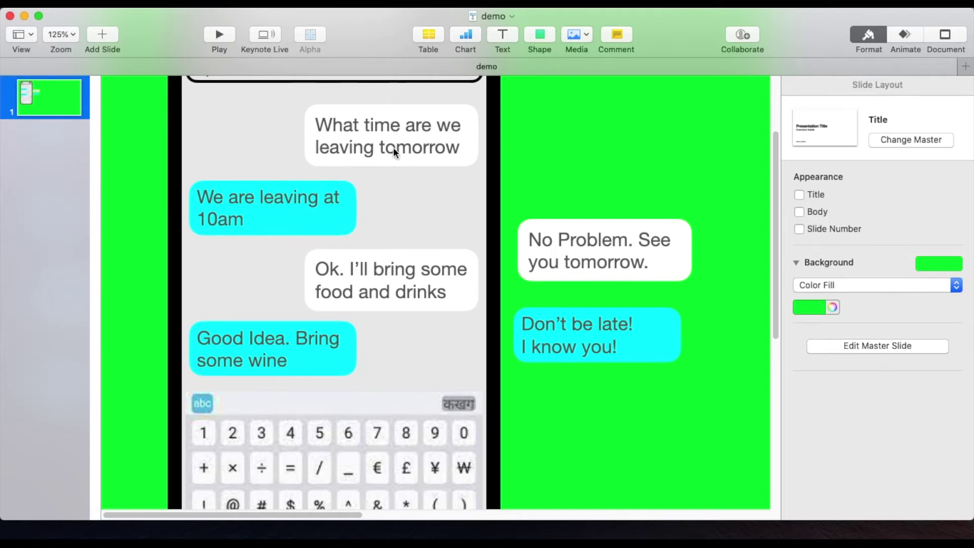
# Step: Ungroup the "What time are we leaving tomorrow" message bubble and clear its selection
pyautogui.click(467, 131)
pyautogui.rightClick(466, 131)
pyautogui.click(484, 150)
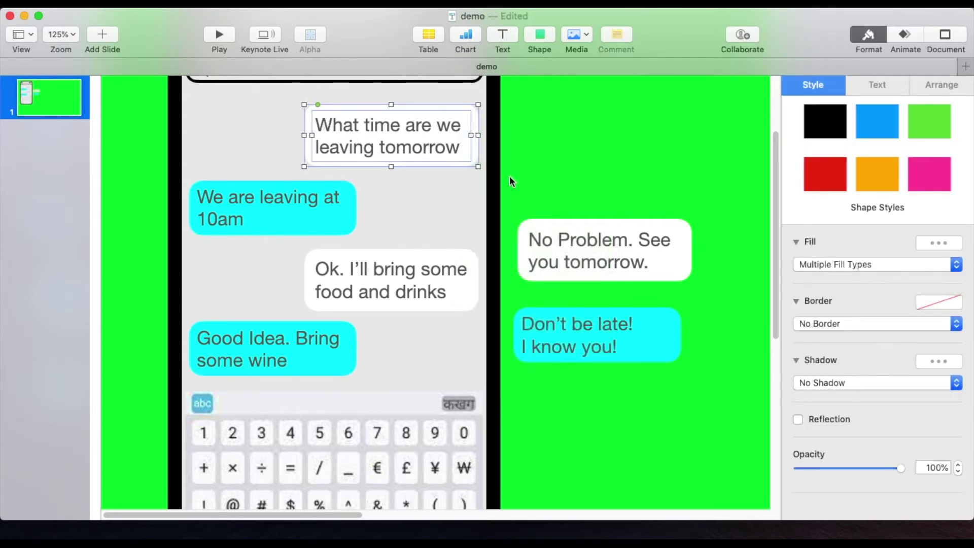
pyautogui.click(454, 188)
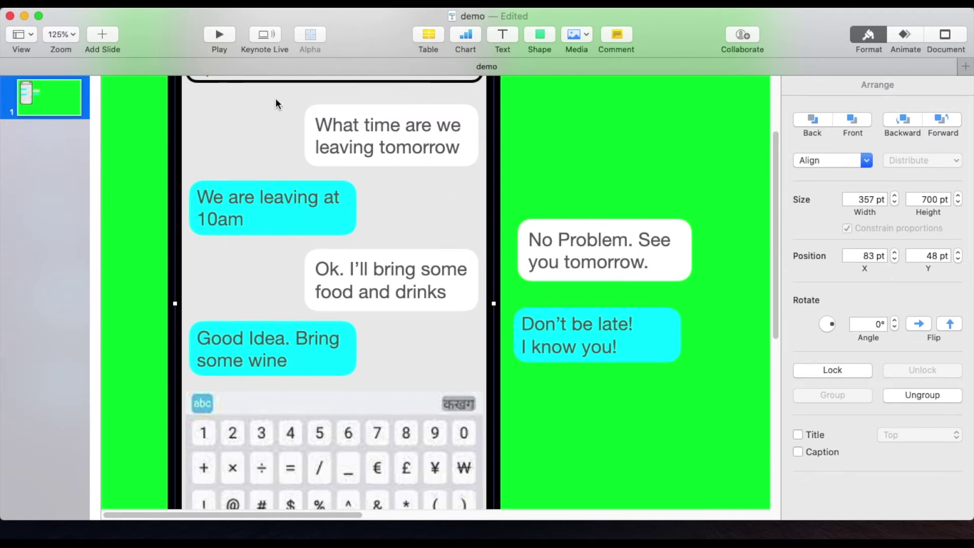
# Step: Group the white bubble shape with its text "What time are we leaving tomorrow"
pyautogui.click(310, 113)
pyautogui.keyDown('super'); pyautogui.click(321, 122); pyautogui.keyUp('super')
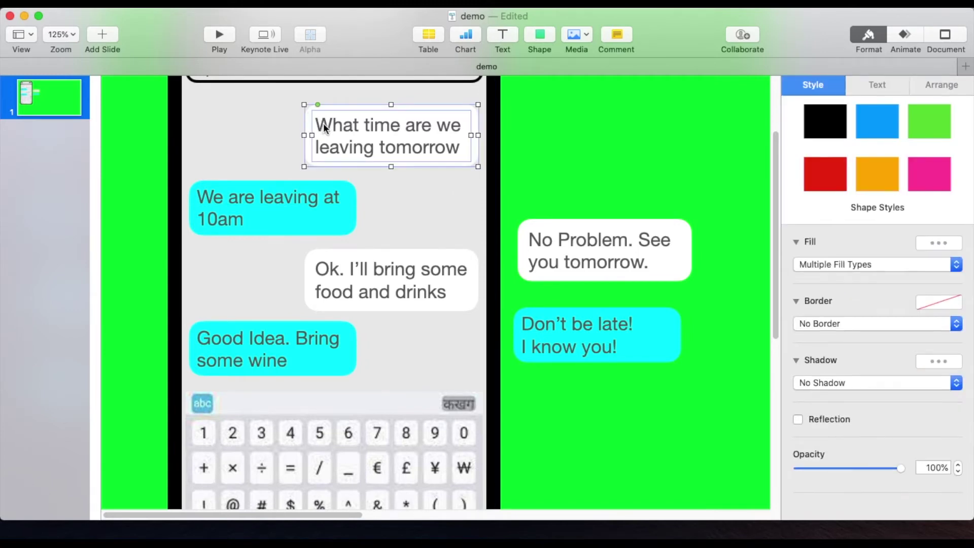
pyautogui.rightClick(389, 131)
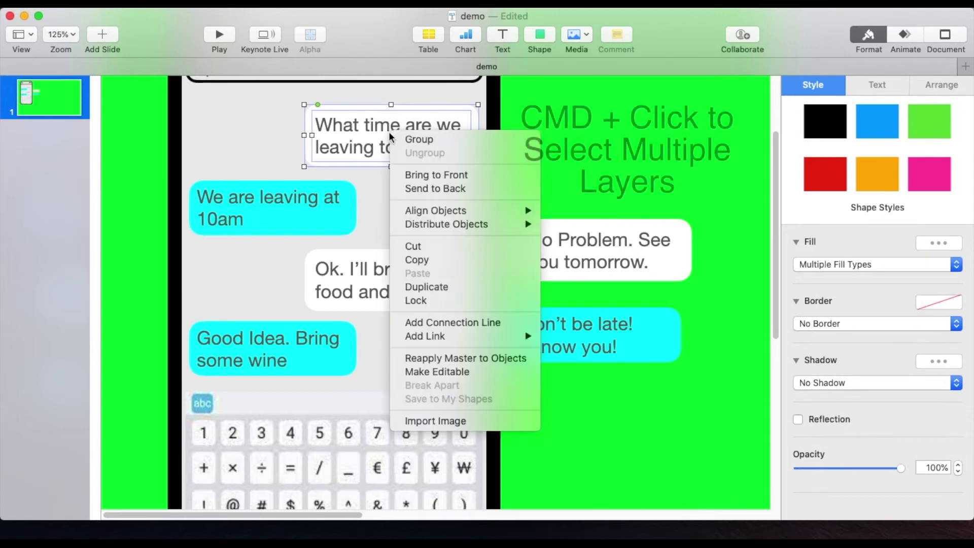
pyautogui.click(406, 138)
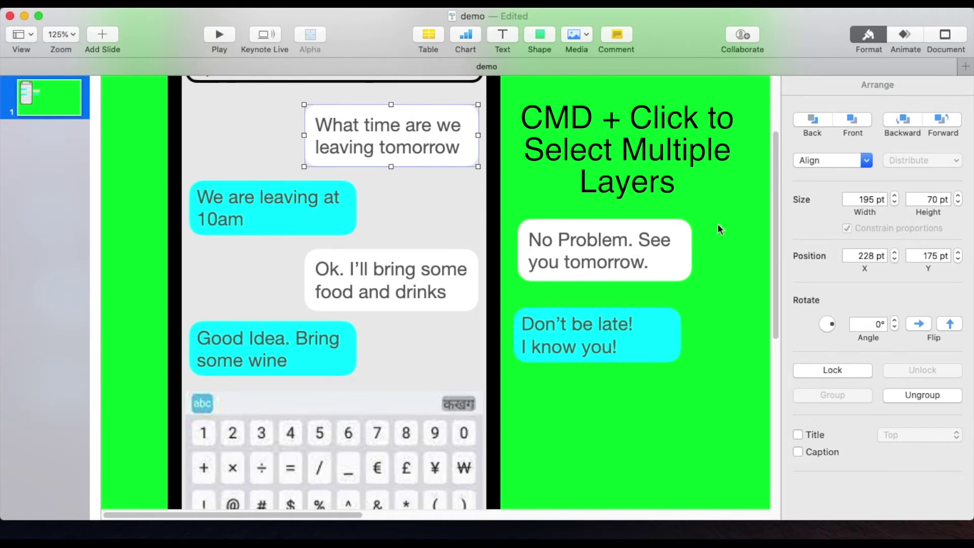
# Step: Open the "No Problem. See you tomorrow." message for editing and select all its text
pyautogui.click(649, 257)
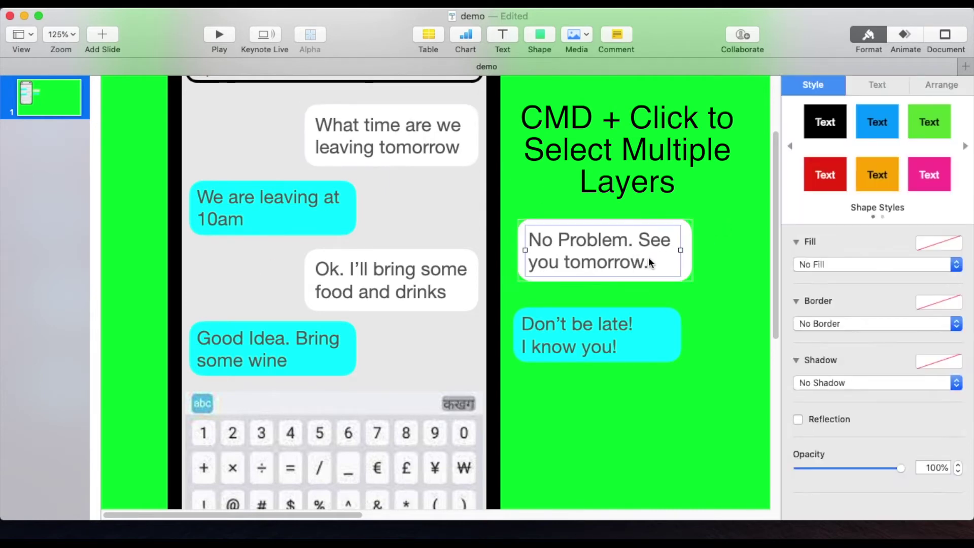
pyautogui.click(649, 262)
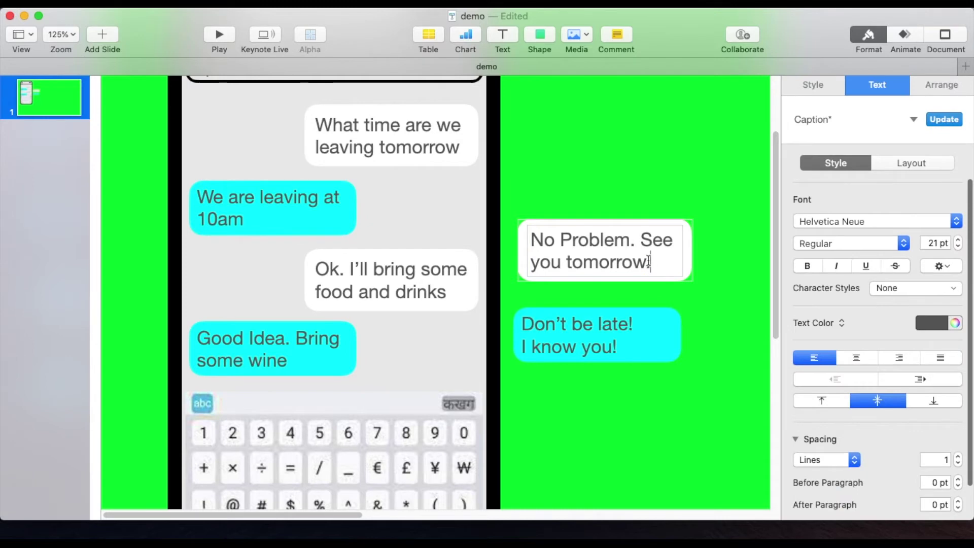
pyautogui.moveTo(645, 261); pyautogui.dragTo(527, 234)
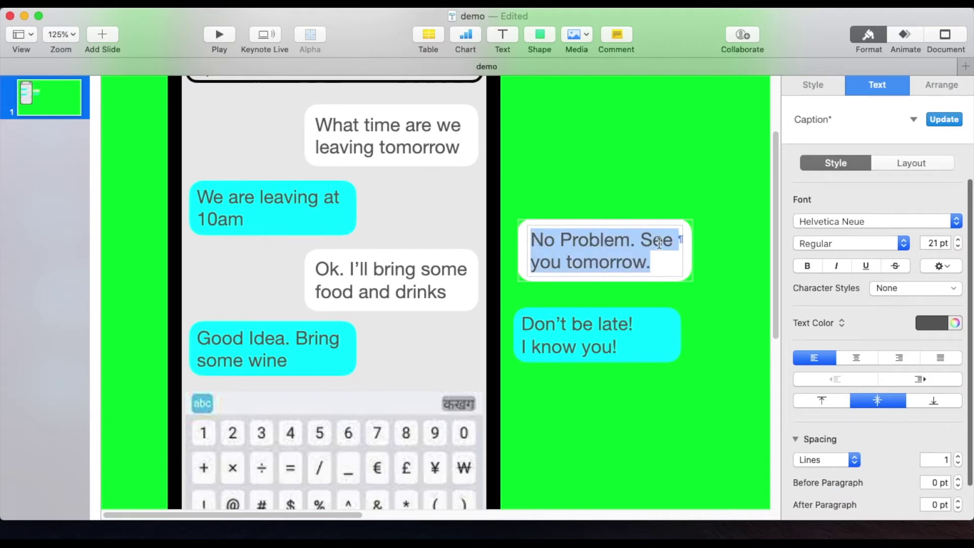
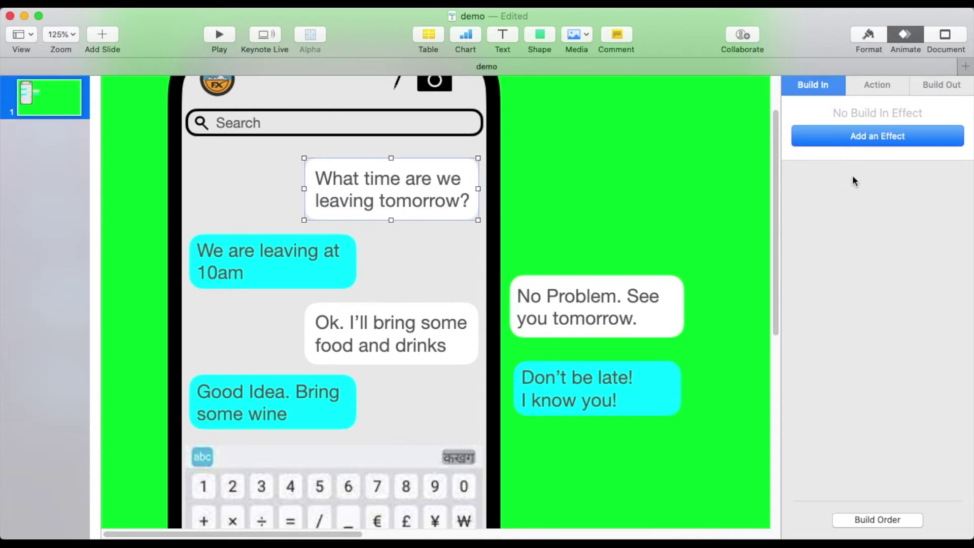
# Step: Add the Appear build-in effect to the "What time are we leaving tomorrow?" and "We are leaving at 10am" messages
pyautogui.click(890, 137)
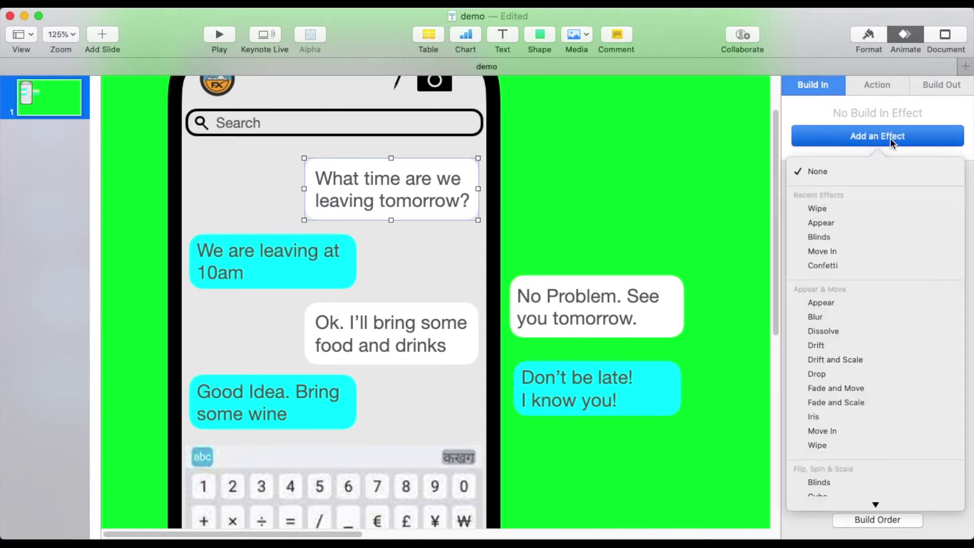
pyautogui.click(833, 222)
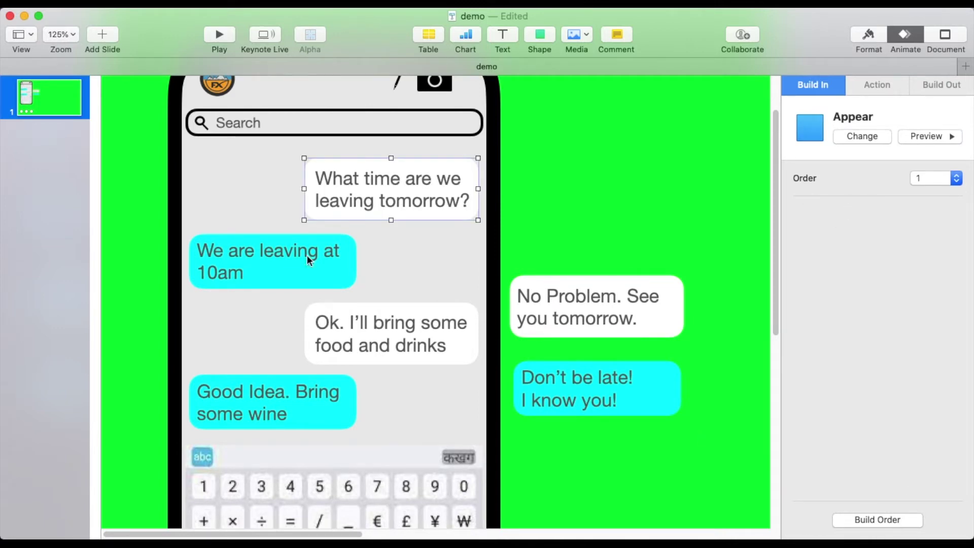
pyautogui.click(264, 260)
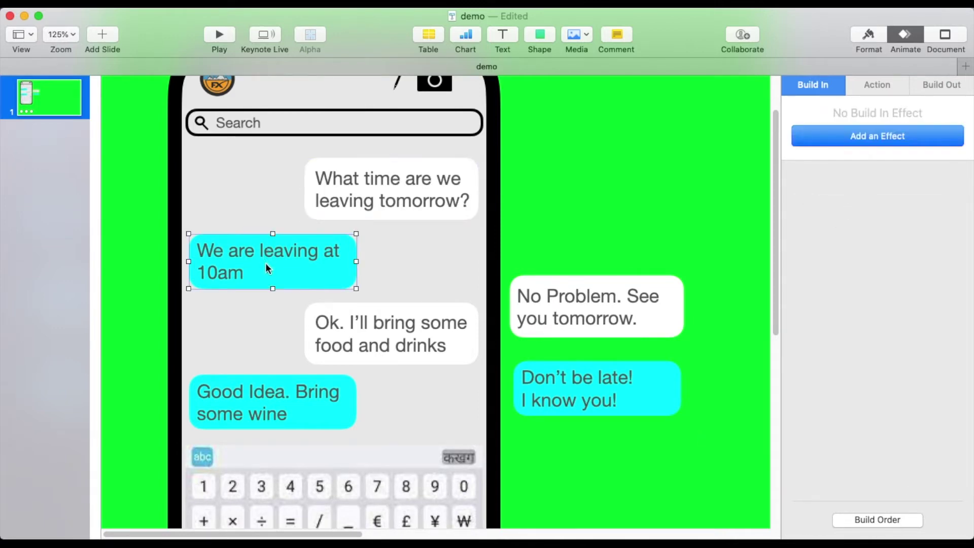
pyautogui.click(868, 137)
pyautogui.click(826, 209)
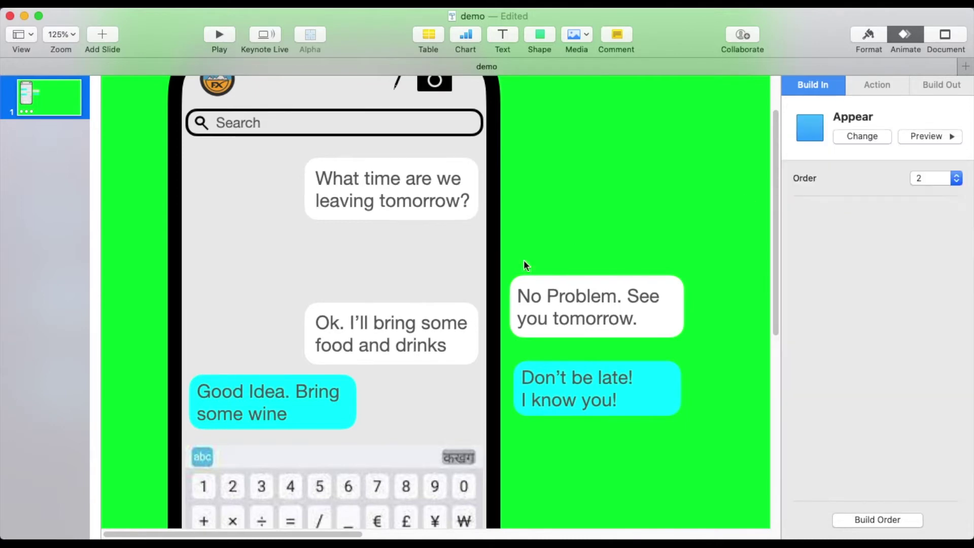
# Step: Add the Appear build-in effect to the "Ok. I'll bring some food and drinks" and "Good Idea. Bring some wine" messages
pyautogui.click(383, 337)
pyautogui.click(873, 136)
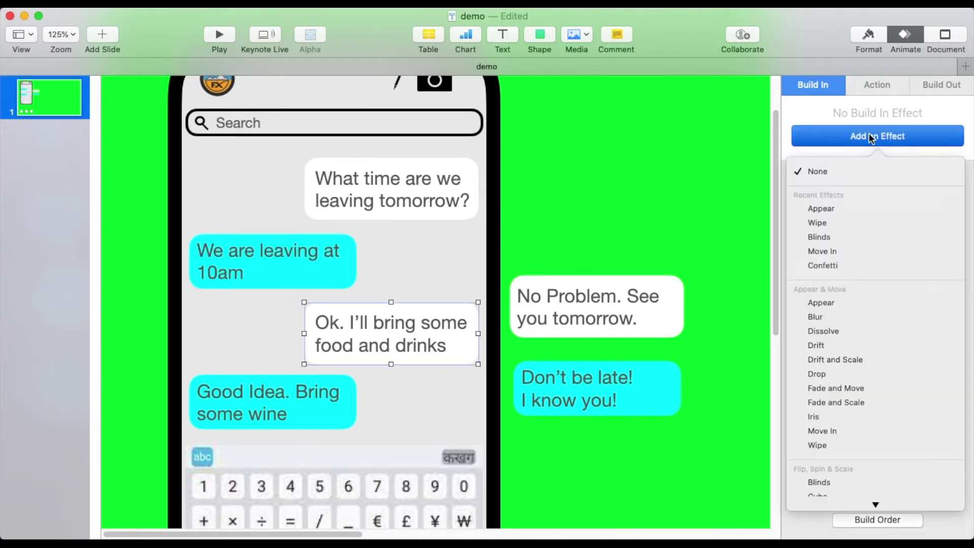
pyautogui.click(812, 209)
pyautogui.click(317, 417)
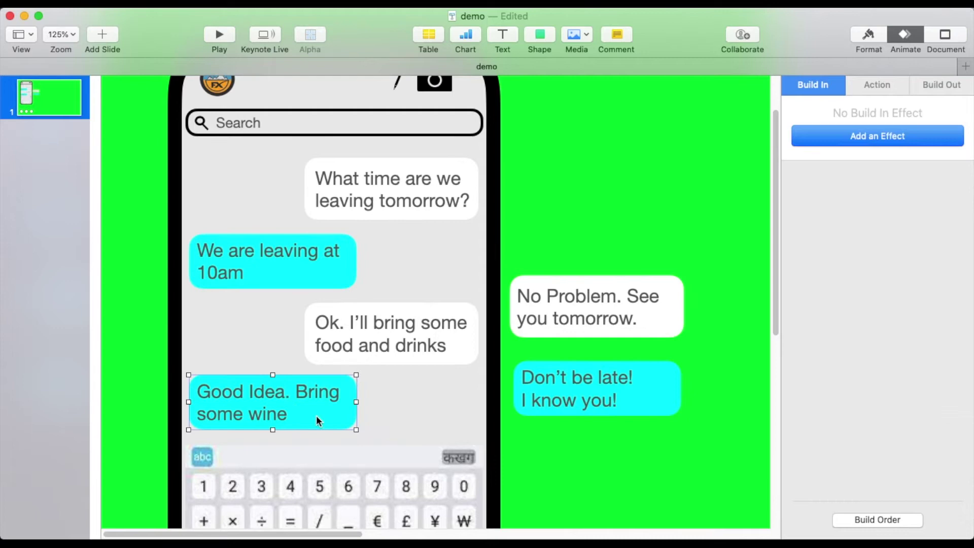
pyautogui.click(852, 136)
pyautogui.click(832, 208)
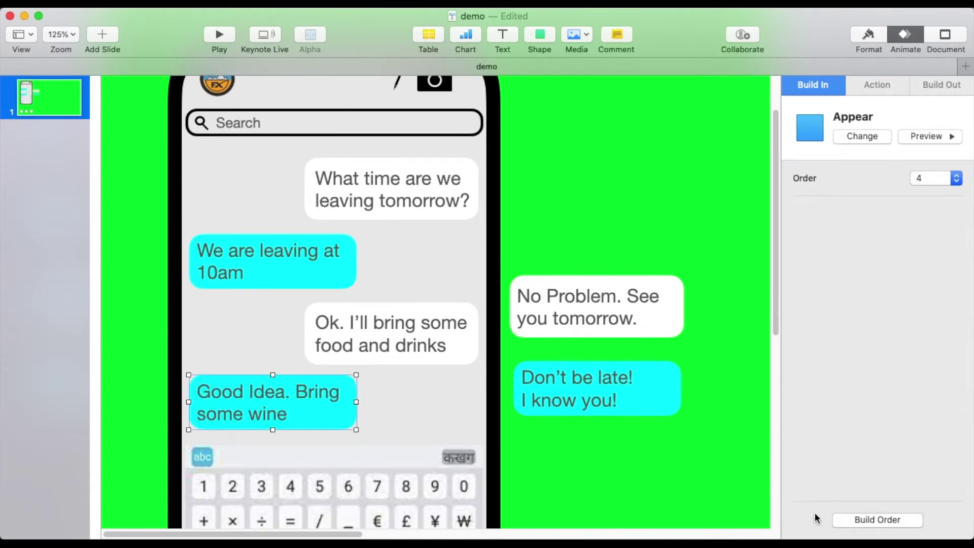
# Step: In the build order, set the first message's build to start After Transition with a 0.50 s delay
pyautogui.click(874, 518)
pyautogui.click(650, 237)
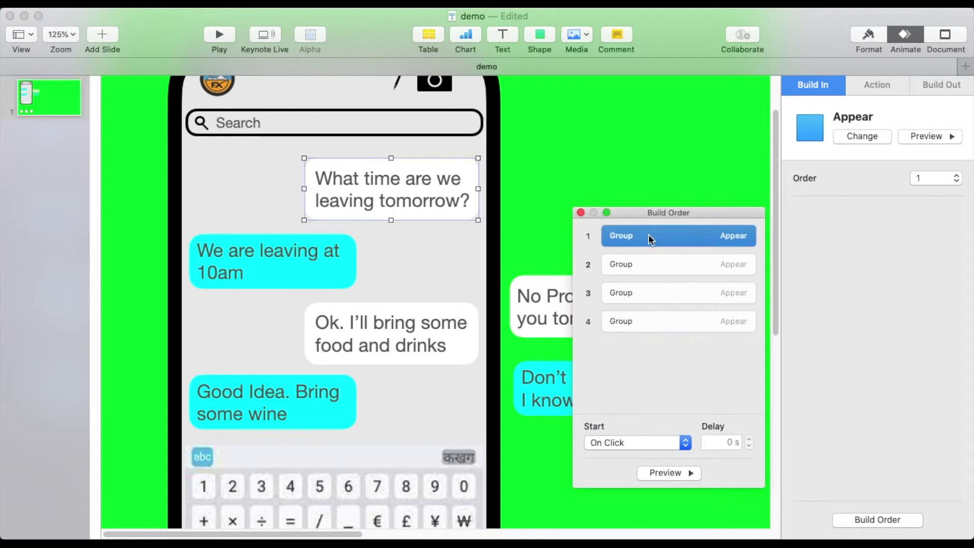
pyautogui.click(686, 443)
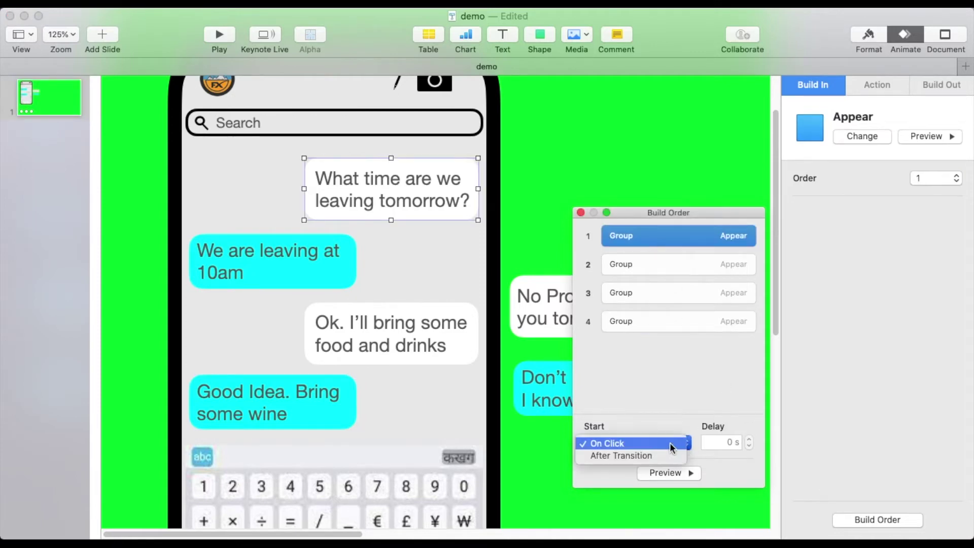
pyautogui.click(637, 456)
pyautogui.click(749, 439)
pyautogui.click(749, 439)
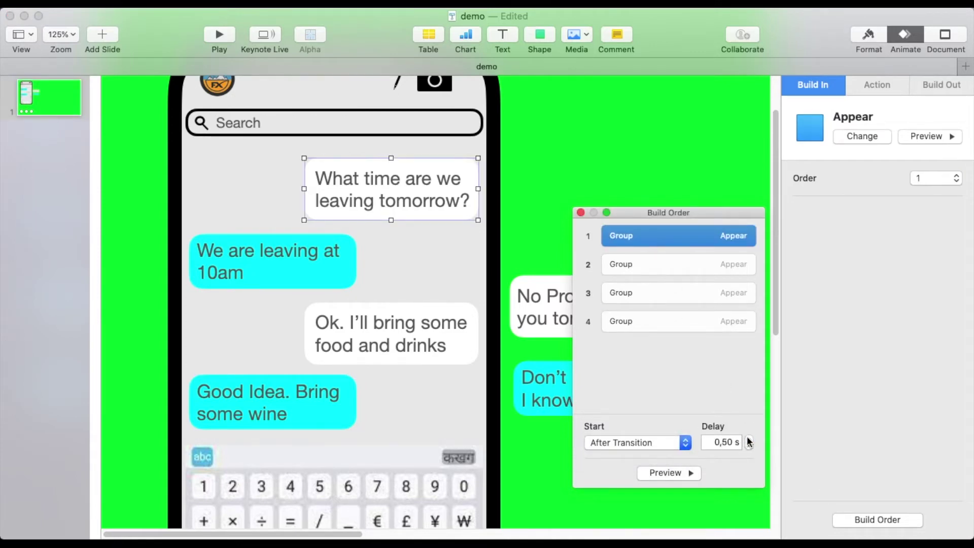
# Step: Set the first message's Appear delay to 3.00 s and preview the build
pyautogui.click(749, 439)
pyautogui.click(749, 439)
pyautogui.click(749, 439)
pyautogui.click(749, 439)
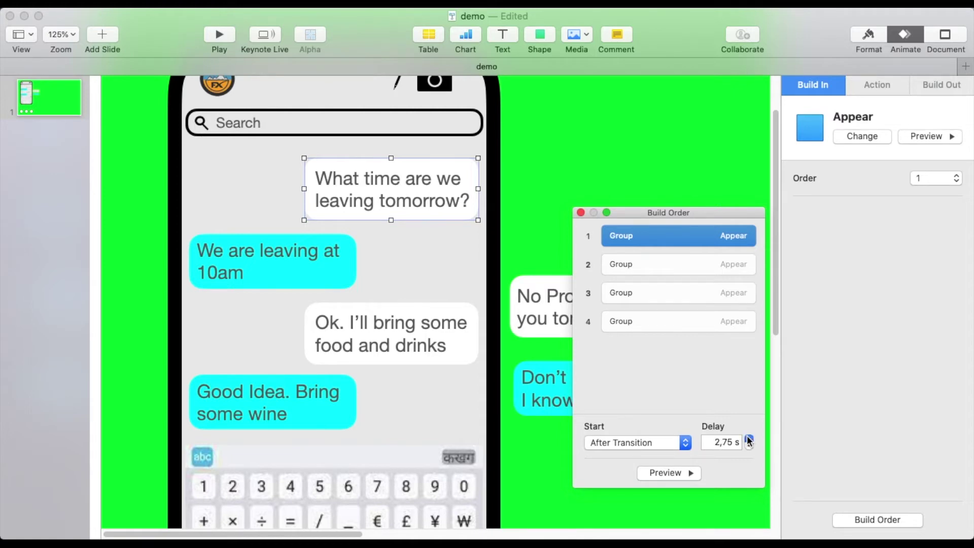
pyautogui.click(749, 439)
pyautogui.click(675, 474)
pyautogui.click(675, 474)
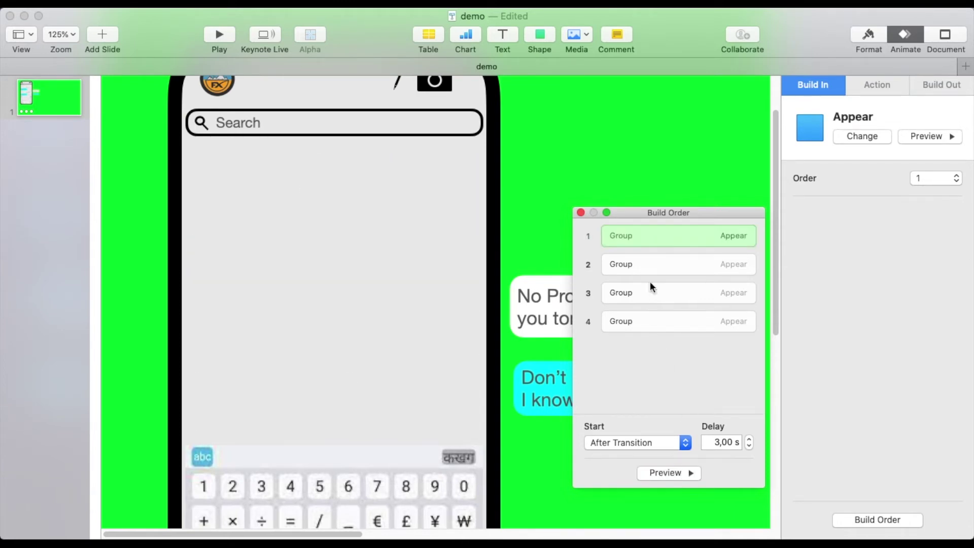
# Step: Set the "We are leaving at 10am" message's build to start After Build 1 with a 2.00 s delay
pyautogui.click(650, 266)
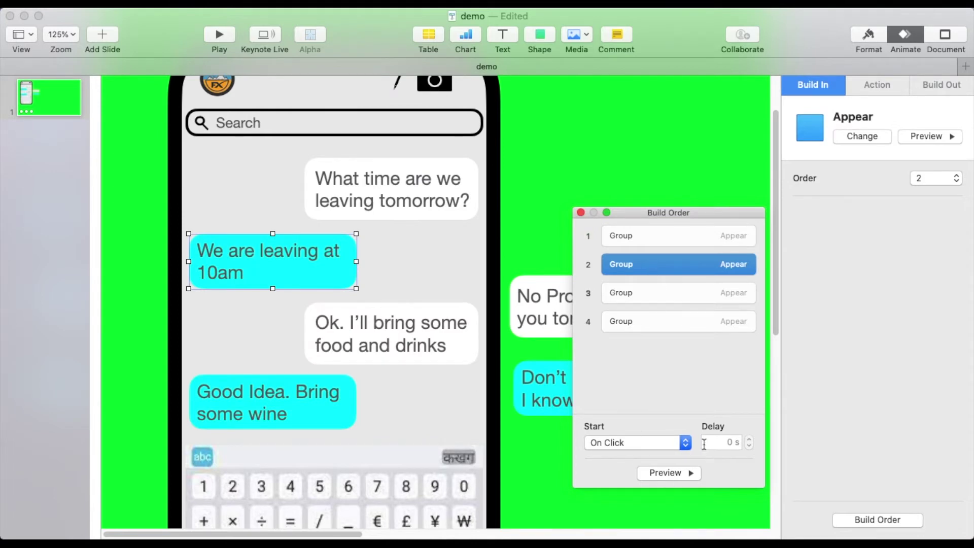
pyautogui.click(686, 445)
pyautogui.click(668, 467)
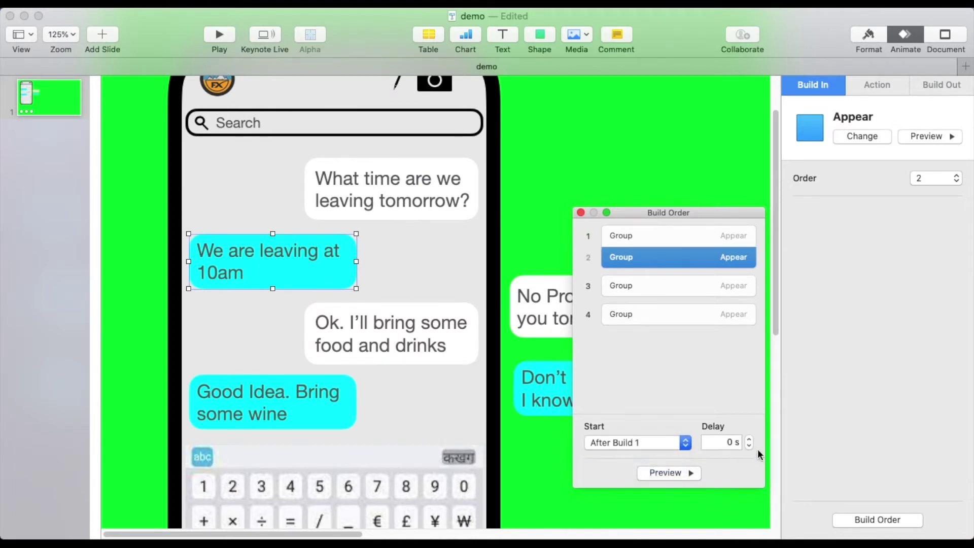
pyautogui.click(749, 439)
pyautogui.click(750, 439)
pyautogui.click(750, 440)
pyautogui.click(749, 439)
pyautogui.click(750, 439)
pyautogui.click(749, 440)
pyautogui.click(749, 439)
pyautogui.click(749, 440)
# Step: Set the "Ok. I'll bring some food and drinks" message's build to start With Build 2 with a 2.00 s delay
pyautogui.click(393, 329)
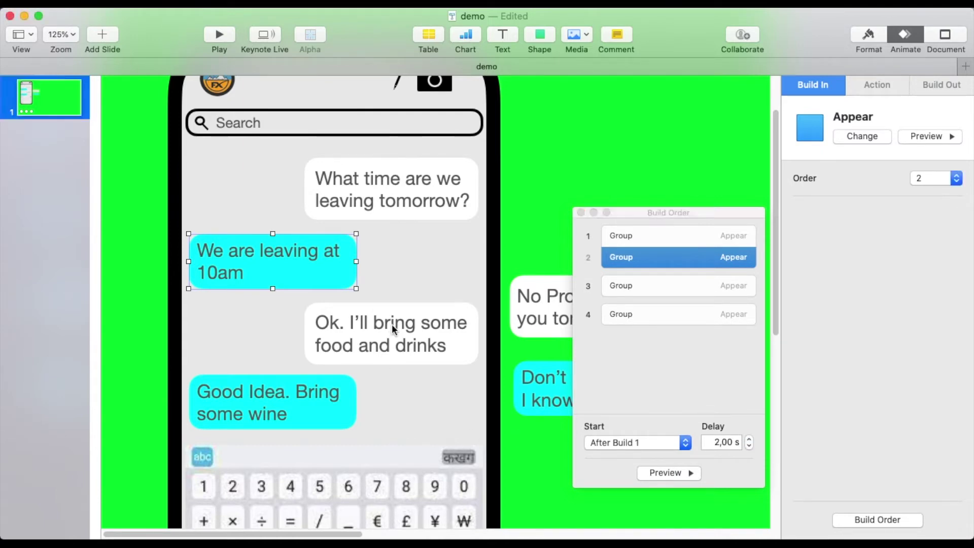
pyautogui.click(632, 287)
pyautogui.click(684, 443)
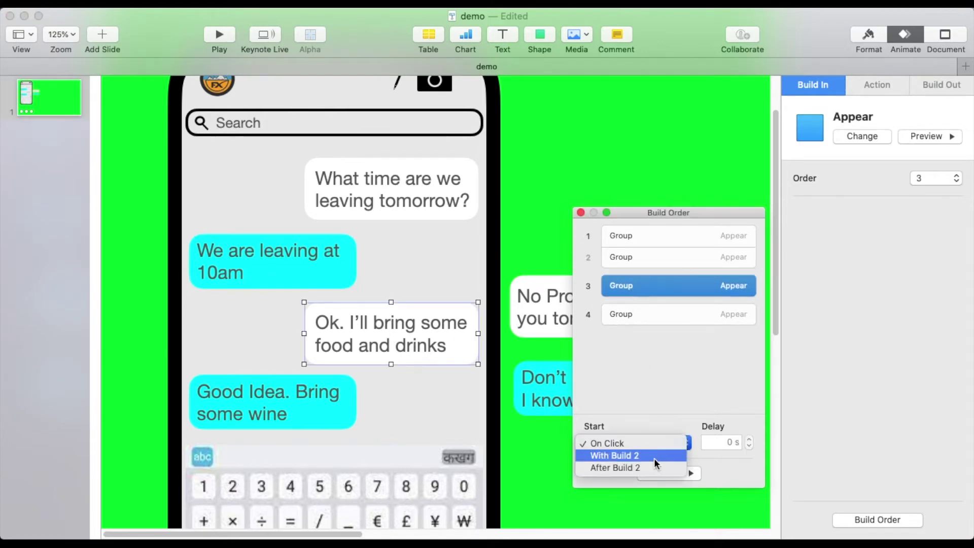
pyautogui.click(654, 455)
pyautogui.click(750, 440)
pyautogui.click(750, 440)
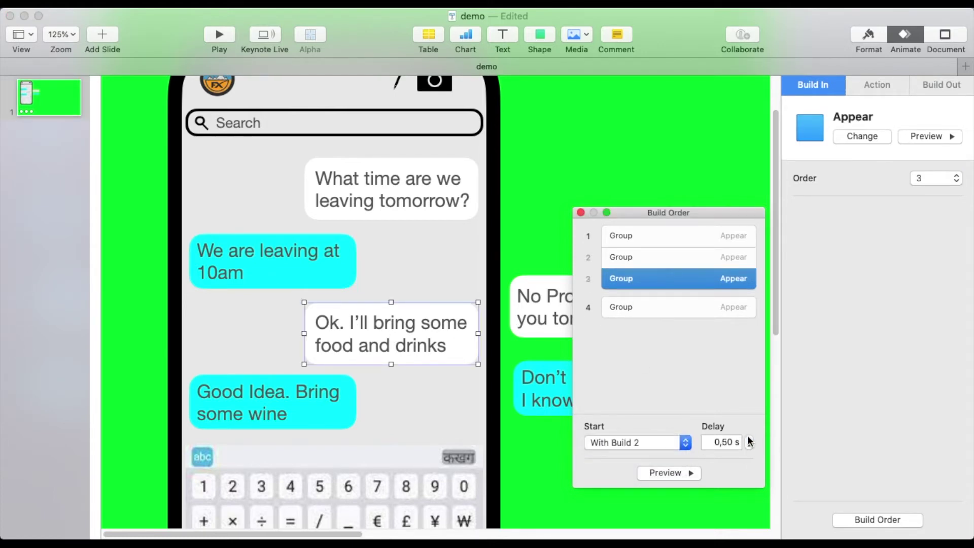
pyautogui.click(750, 439)
pyautogui.click(749, 440)
pyautogui.click(749, 440)
pyautogui.click(750, 440)
pyautogui.click(749, 439)
pyautogui.click(750, 439)
pyautogui.click(750, 439)
pyautogui.click(750, 446)
# Step: Set the "Good Idea. Bring some wine" message's build to start After Build 3 with a 2.00 s delay, and preview the animation
pyautogui.click(651, 310)
pyautogui.click(685, 443)
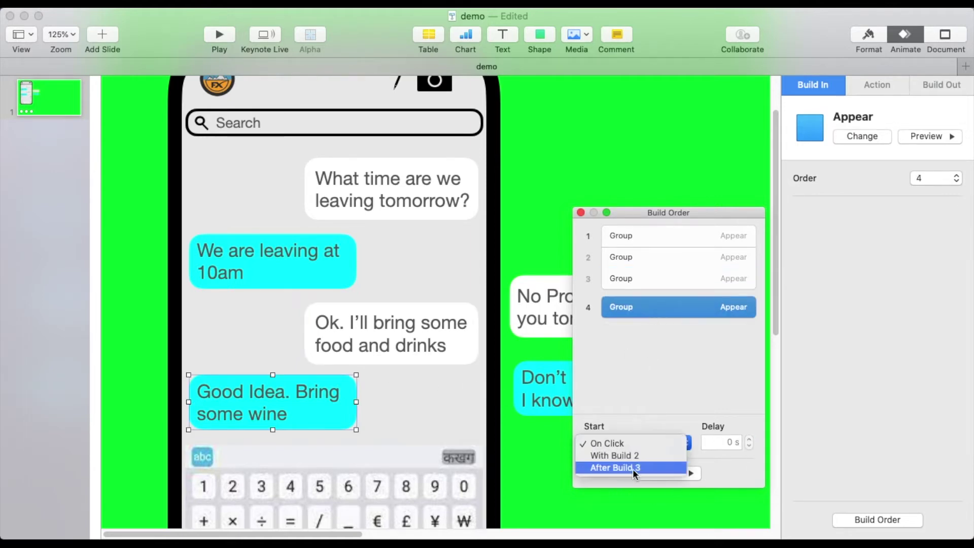
pyautogui.click(636, 470)
pyautogui.click(749, 440)
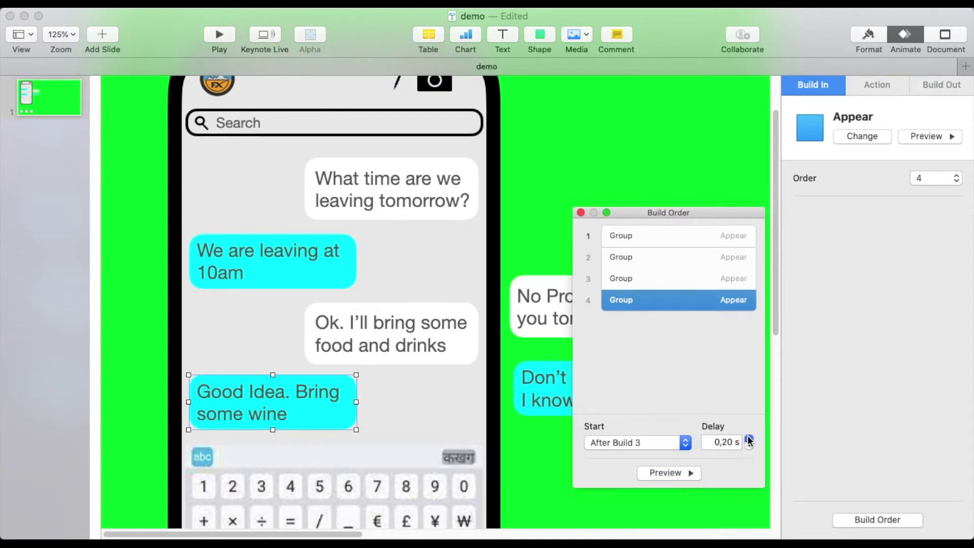
pyautogui.click(749, 440)
pyautogui.click(749, 440)
pyautogui.click(749, 439)
pyautogui.click(749, 440)
pyautogui.click(749, 439)
pyautogui.click(749, 440)
pyautogui.click(749, 439)
pyautogui.click(660, 472)
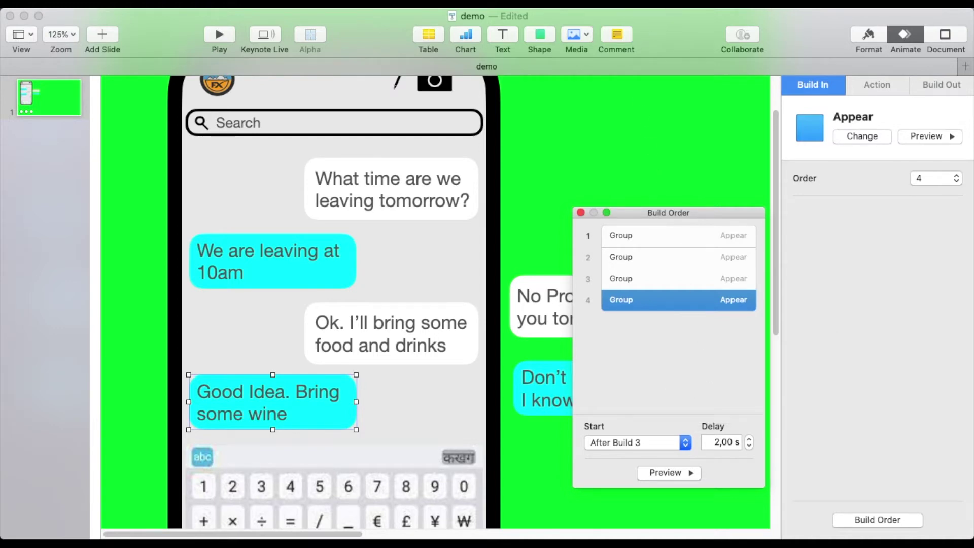
# Step: Add the Disappear build-out effect to the "What time are we leaving tomorrow?" message
pyautogui.click(533, 205)
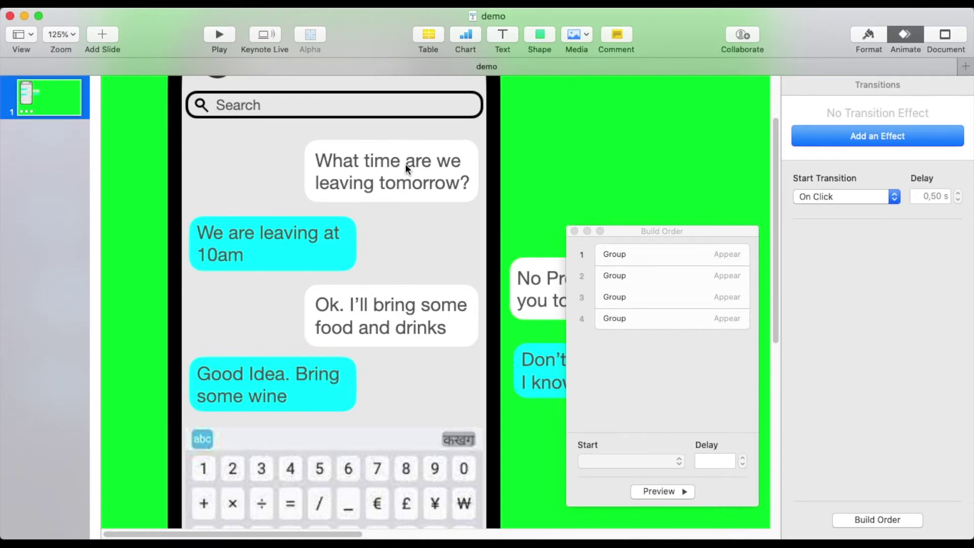
pyautogui.click(426, 149)
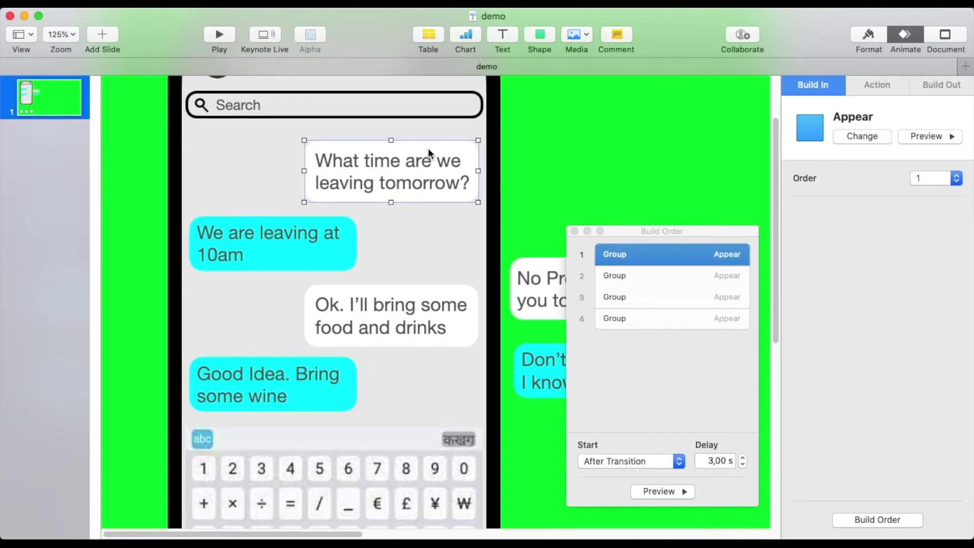
pyautogui.click(936, 84)
pyautogui.click(872, 135)
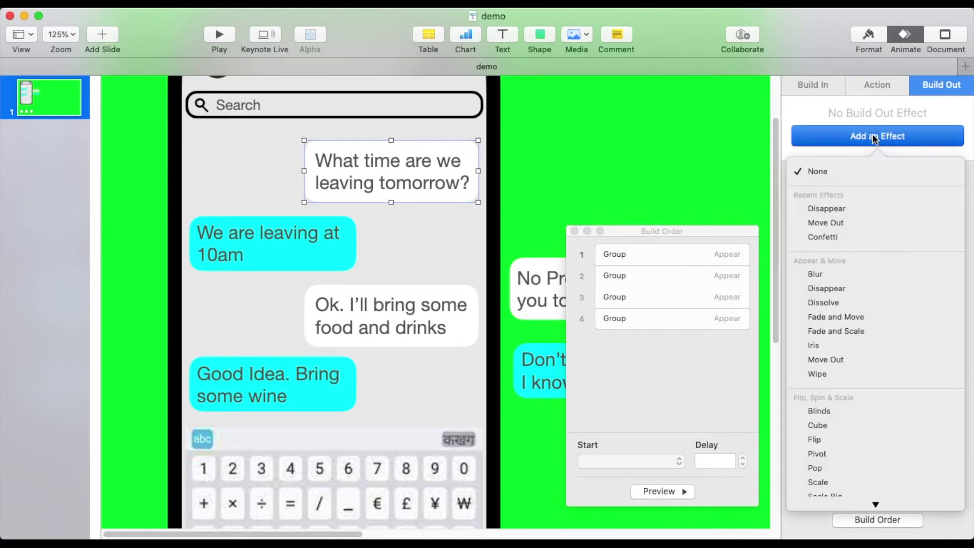
pyautogui.click(829, 205)
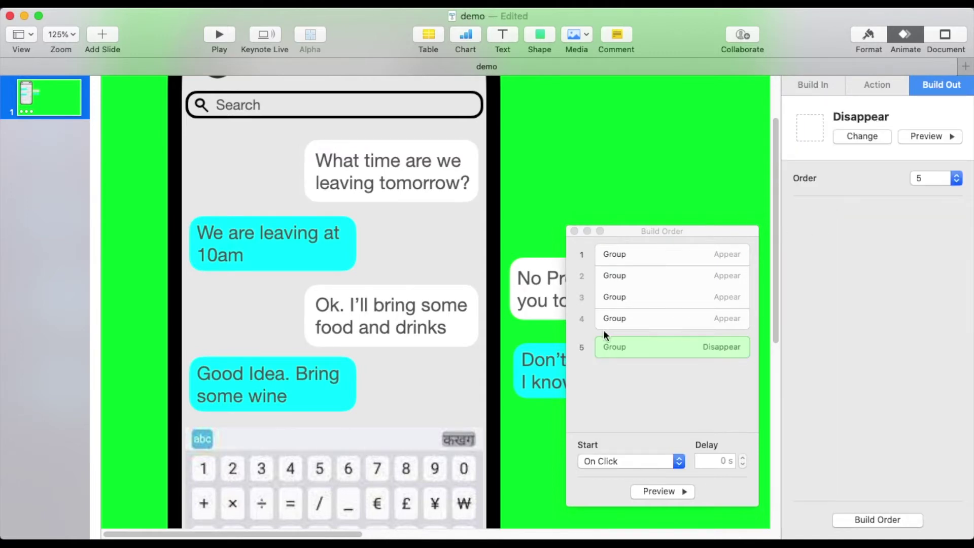
# Step: Set the first message's Disappear build to start With Build 4 and increase its delay
pyautogui.click(611, 346)
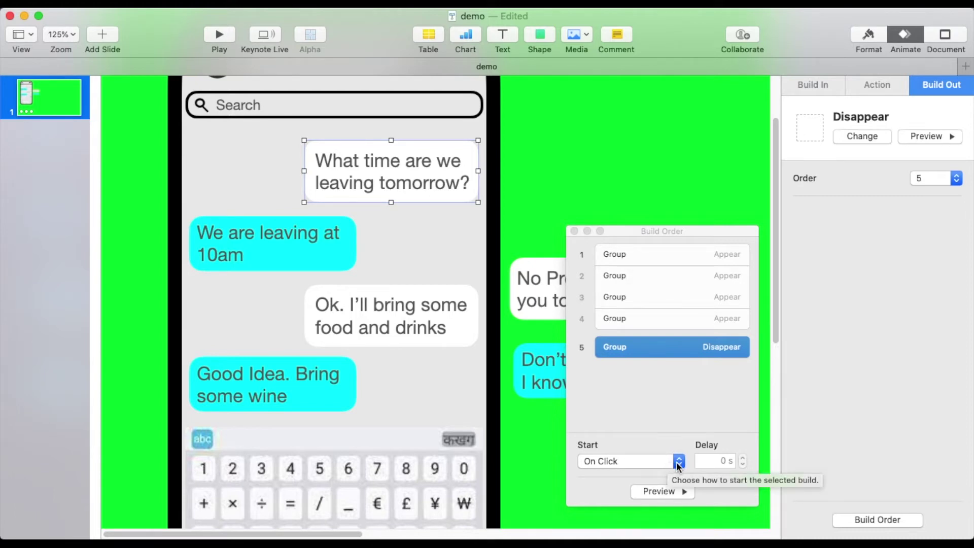
pyautogui.click(677, 461)
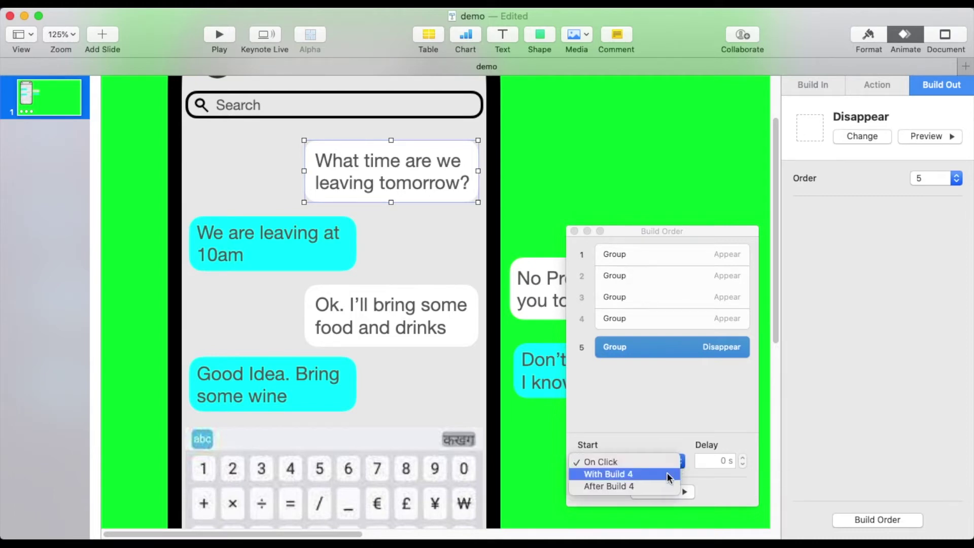
pyautogui.click(670, 474)
pyautogui.click(742, 457)
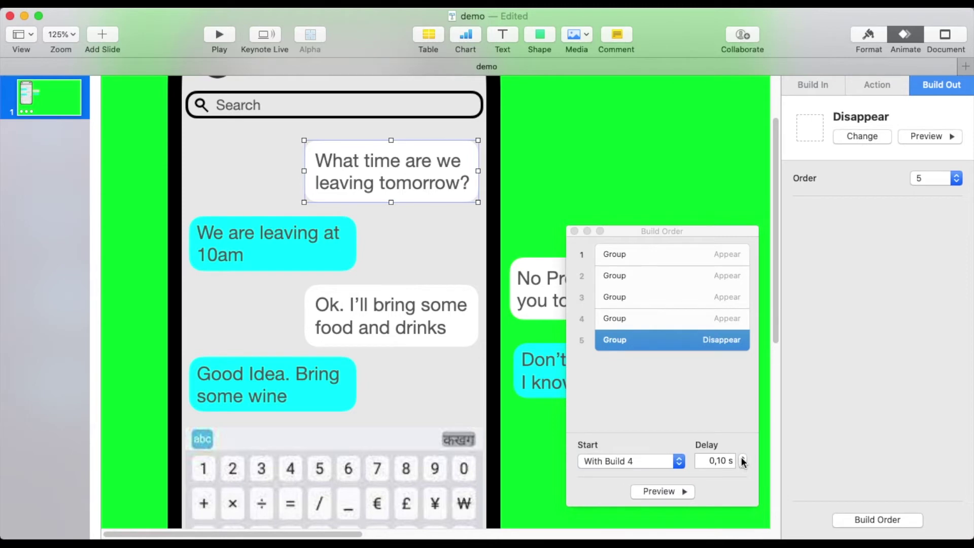
pyautogui.click(742, 457)
pyautogui.click(742, 458)
pyautogui.click(742, 458)
pyautogui.click(742, 457)
pyautogui.click(742, 457)
pyautogui.click(742, 457)
# Step: Add a Move action to the "We are leaving at 10am" message, ending level with the first message at about X 97 pt, Y 177 pt
pyautogui.click(340, 247)
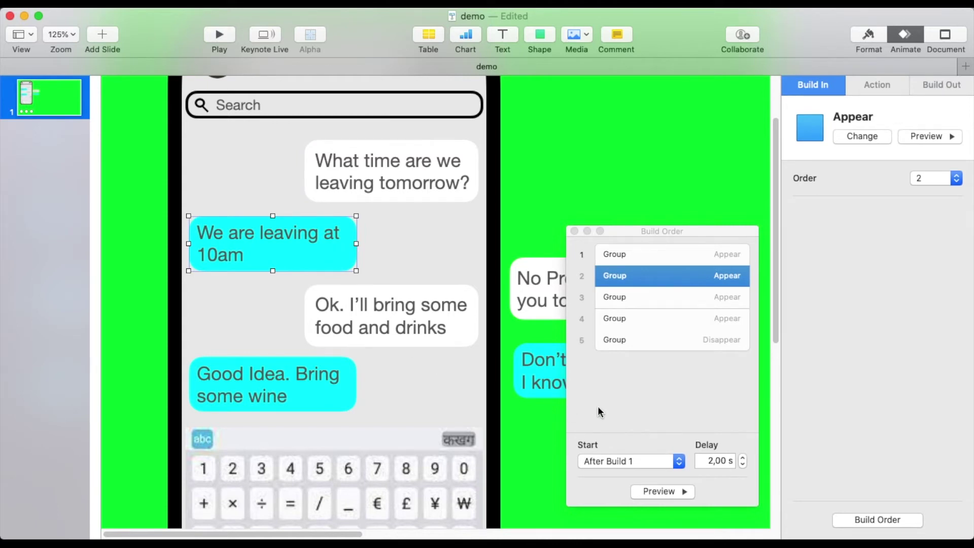
pyautogui.click(875, 90)
pyautogui.click(878, 137)
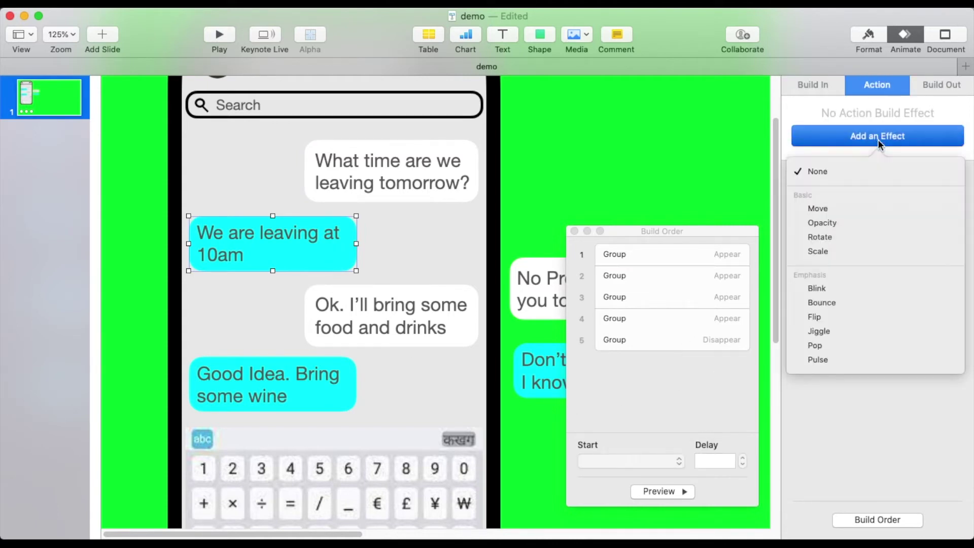
pyautogui.click(831, 208)
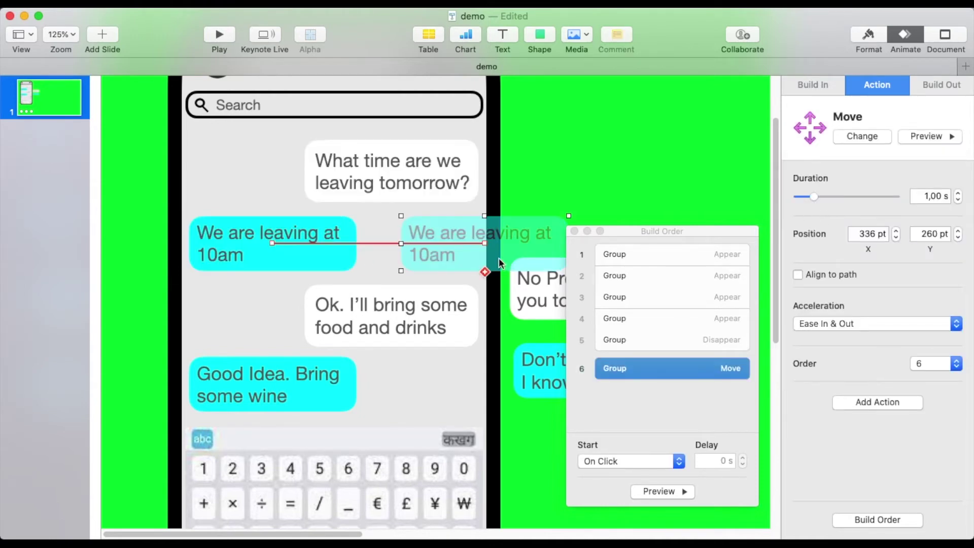
pyautogui.moveTo(491, 249); pyautogui.dragTo(273, 171)
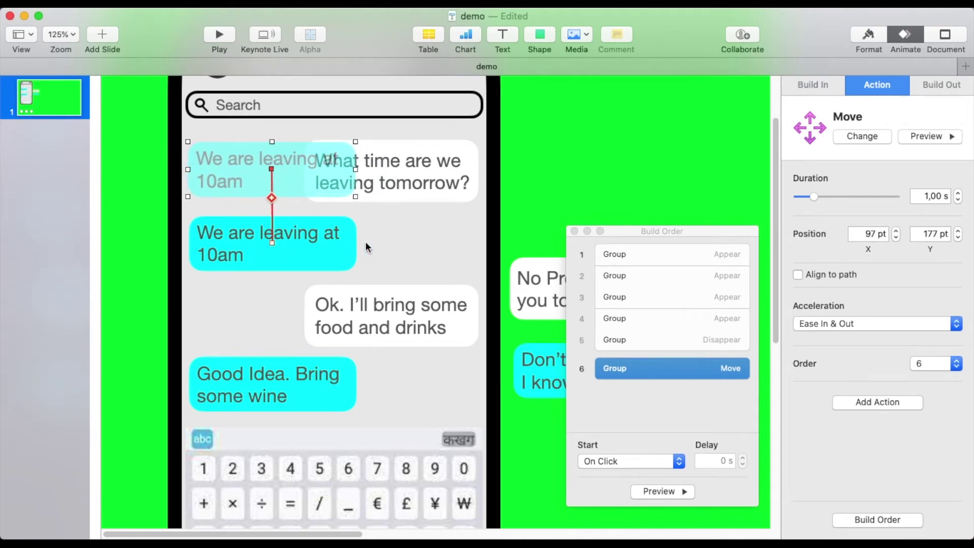
# Step: Set the "We are leaving at 10am" message's Move to start After Build 5 with a 0.10 s delay, and shorten its duration
pyautogui.click(679, 465)
pyautogui.click(663, 486)
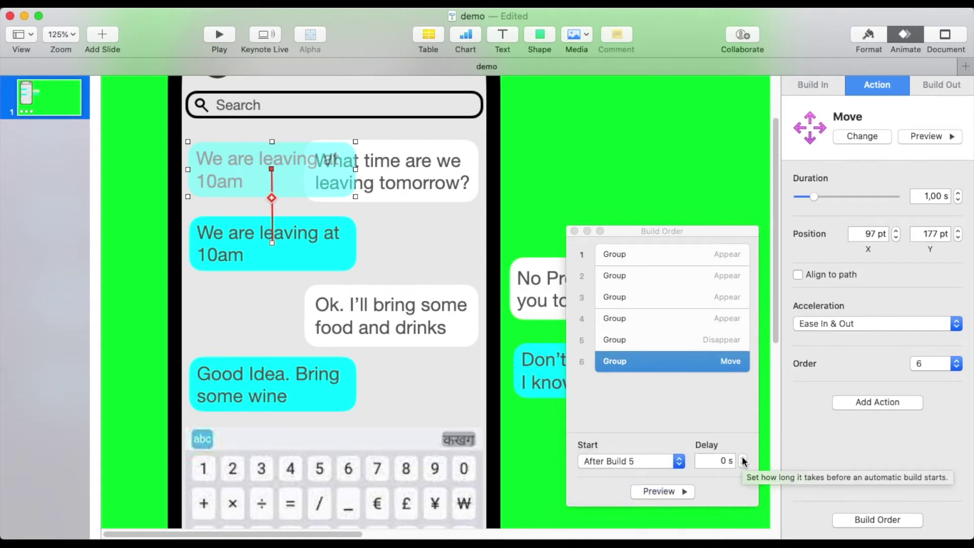
pyautogui.click(743, 458)
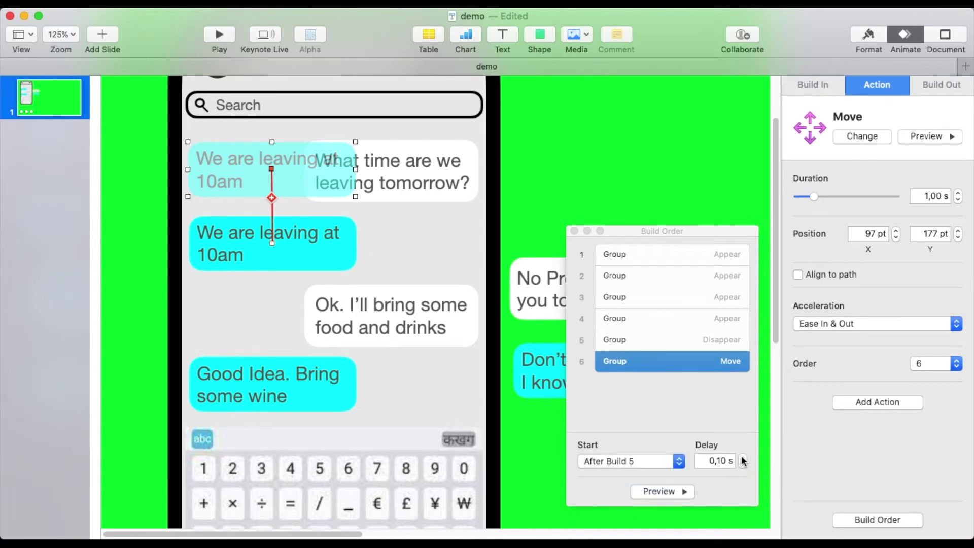
pyautogui.click(958, 200)
pyautogui.click(958, 200)
pyautogui.click(958, 199)
pyautogui.click(959, 200)
pyautogui.click(958, 199)
pyautogui.click(958, 199)
pyautogui.click(958, 199)
# Step: Add a Move action to the "Ok. I'll bring some food and drinks" message, ending over the first message at about X 230 pt, Y 174 pt
pyautogui.click(425, 291)
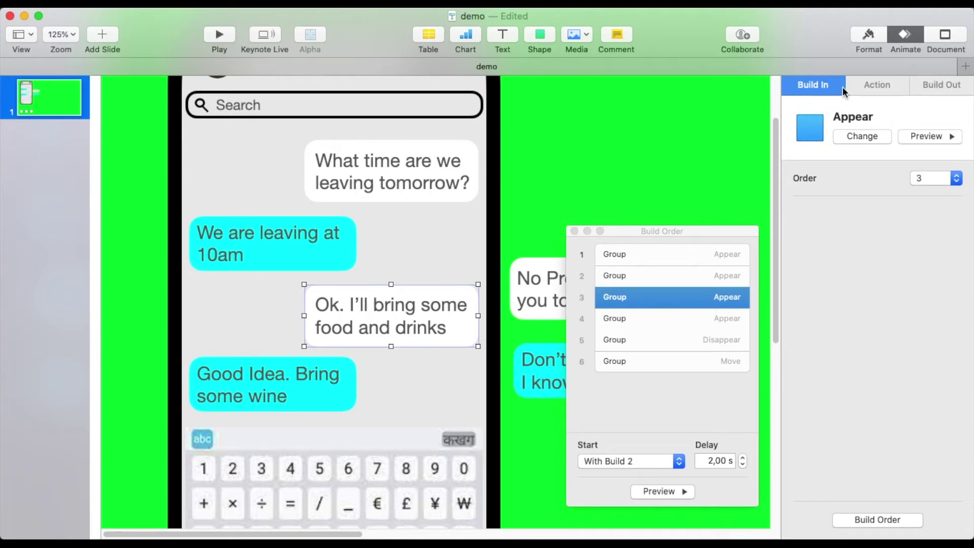
pyautogui.click(866, 84)
pyautogui.click(861, 136)
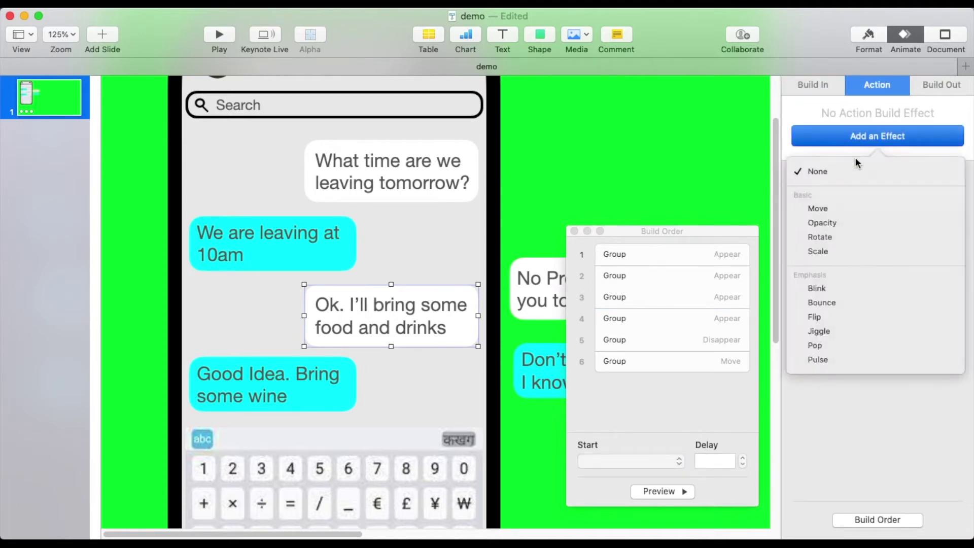
pyautogui.click(842, 207)
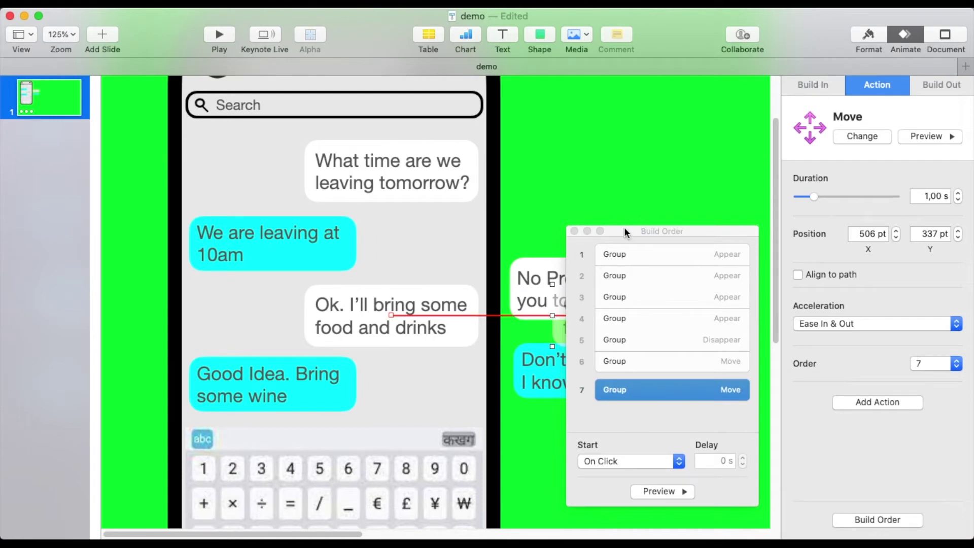
pyautogui.moveTo(625, 232); pyautogui.dragTo(797, 189)
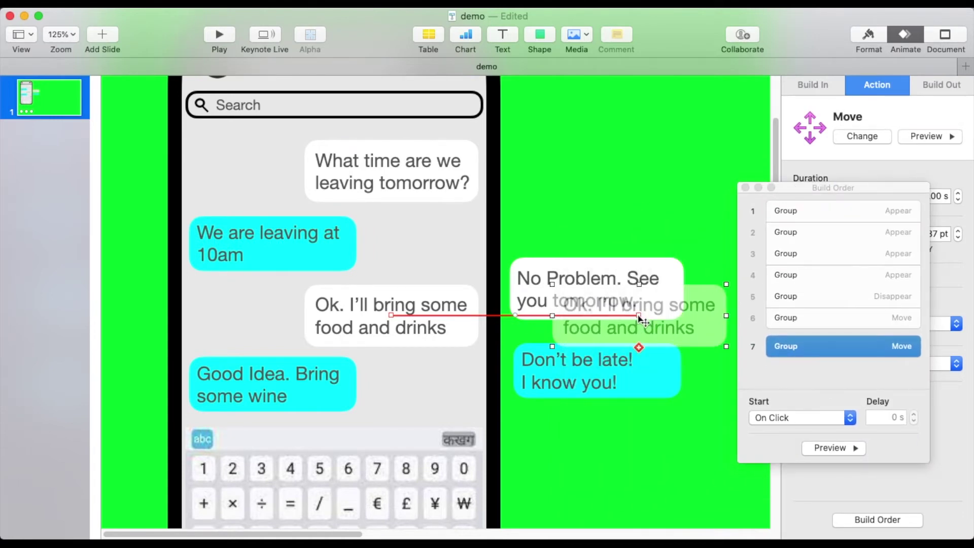
pyautogui.moveTo(650, 316); pyautogui.dragTo(394, 174)
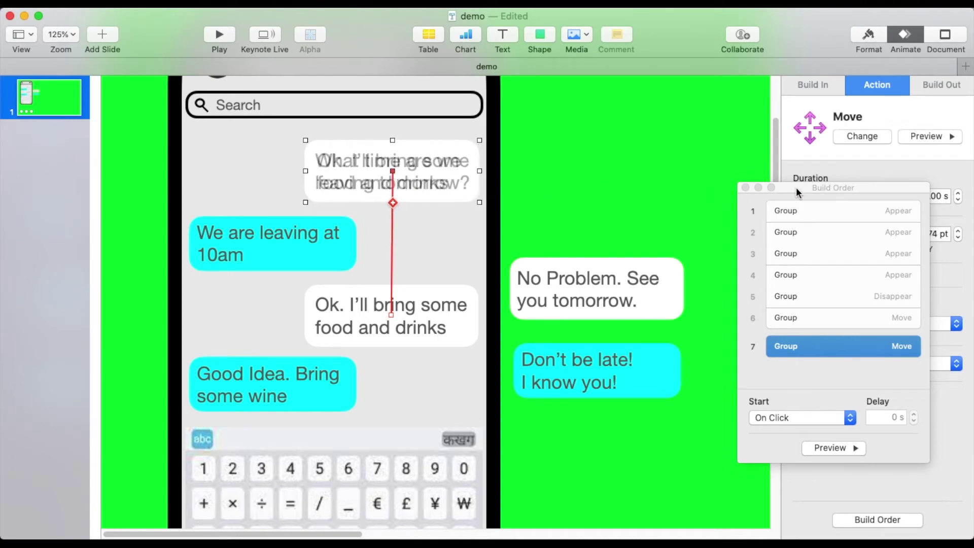
pyautogui.moveTo(796, 188); pyautogui.dragTo(646, 211)
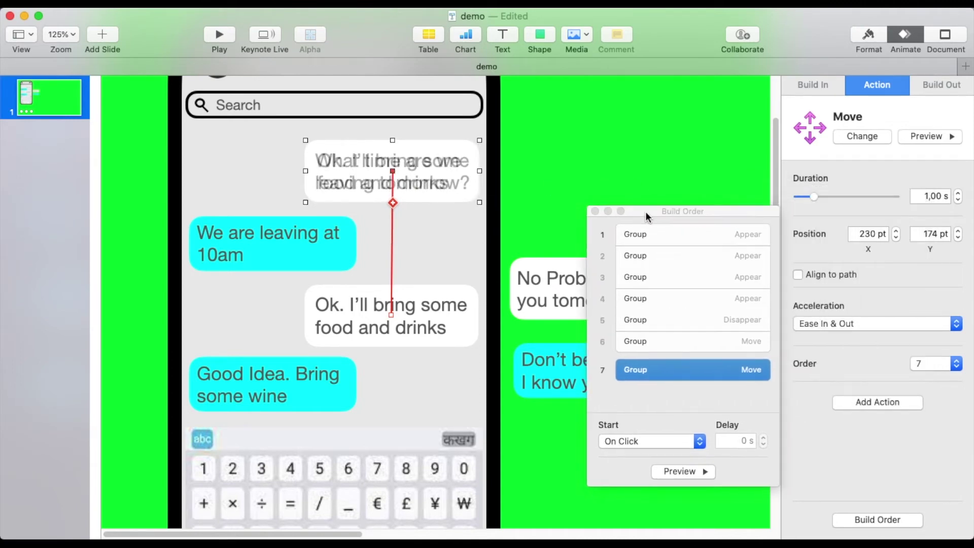
# Step: Set the "Ok. I'll bring some food and drinks" message's Move to start With Build 6 with a 0.30 s duration
pyautogui.click(699, 441)
pyautogui.click(686, 454)
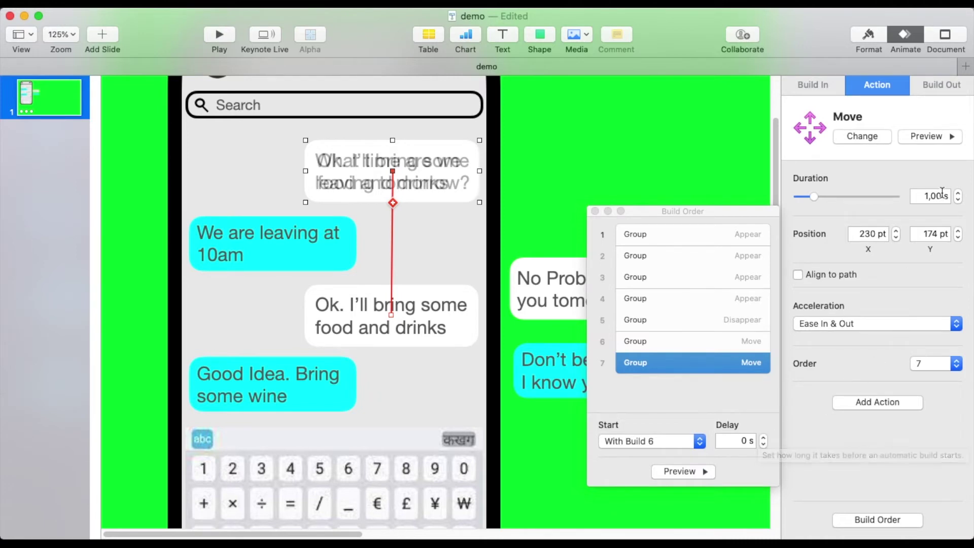
pyautogui.click(958, 200)
pyautogui.click(958, 200)
pyautogui.click(958, 200)
pyautogui.click(958, 200)
pyautogui.click(958, 200)
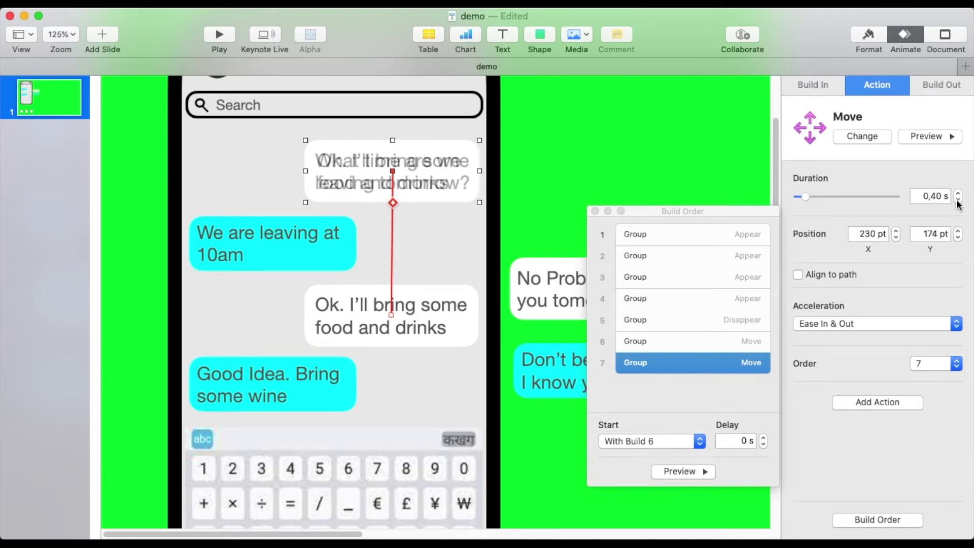
pyautogui.click(958, 200)
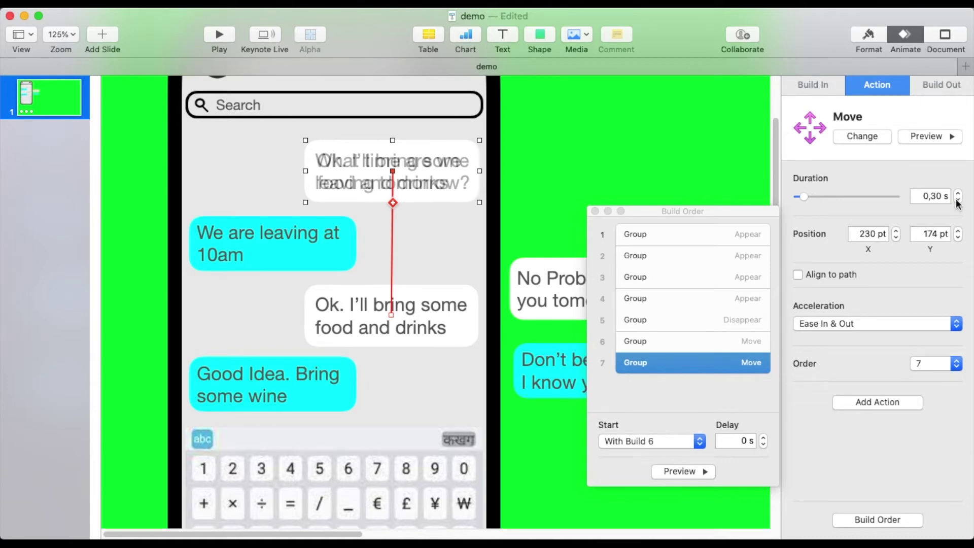
# Step: Add a Move action to the "Good Idea. Bring some wine" message, ending one row higher at about X 99 pt, Y 339 pt
pyautogui.click(309, 381)
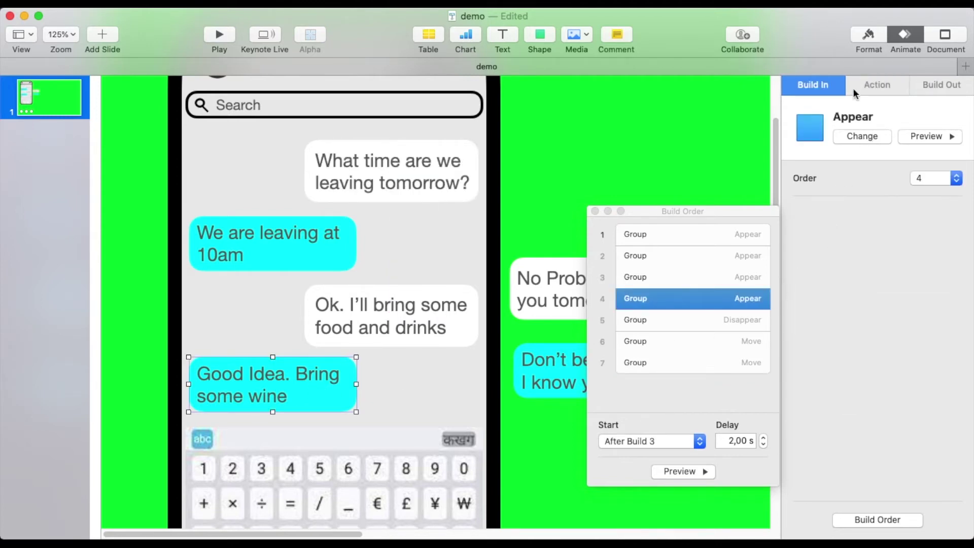
pyautogui.click(878, 86)
pyautogui.click(874, 135)
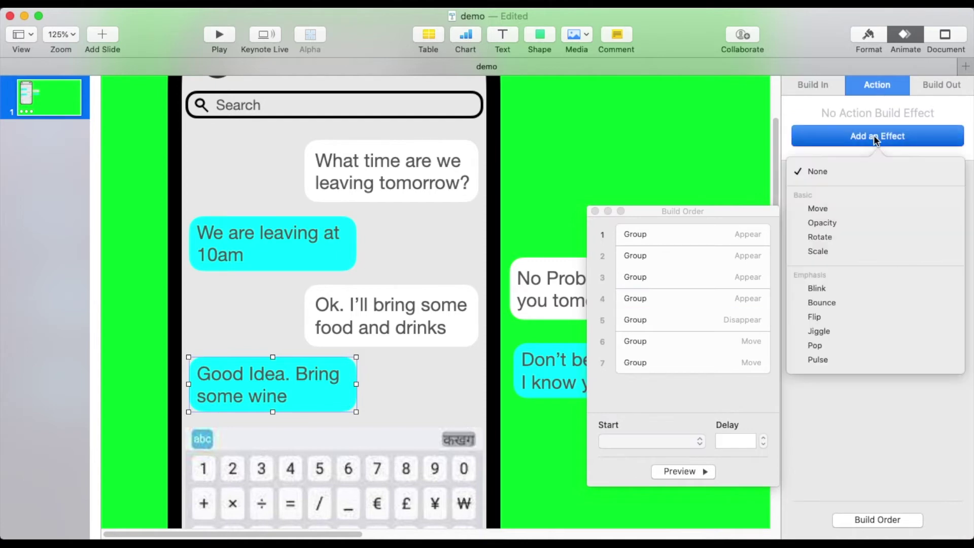
pyautogui.click(837, 210)
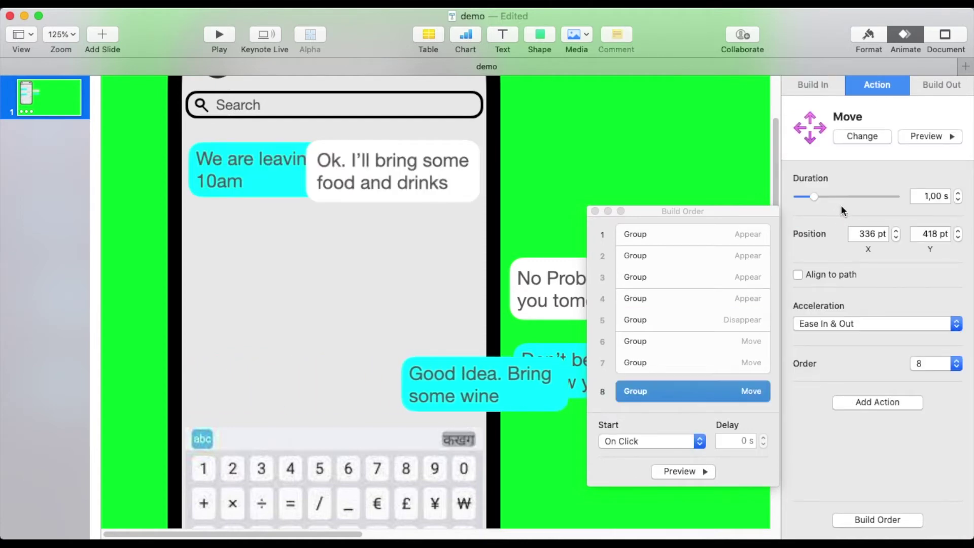
pyautogui.moveTo(483, 382); pyautogui.dragTo(274, 314)
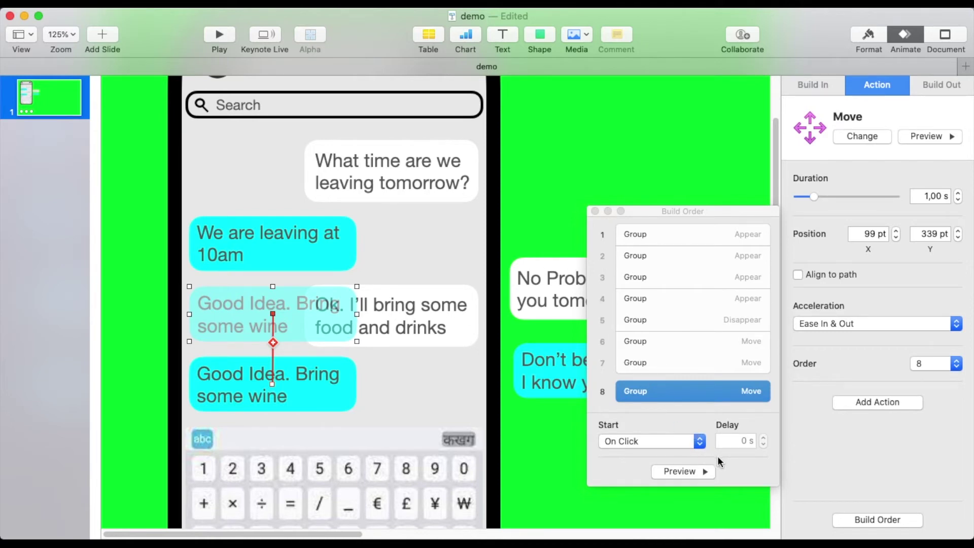
# Step: Set the "Good Idea. Bring some wine" message's Move to start With Build 6 with a 0.30 s duration
pyautogui.click(698, 443)
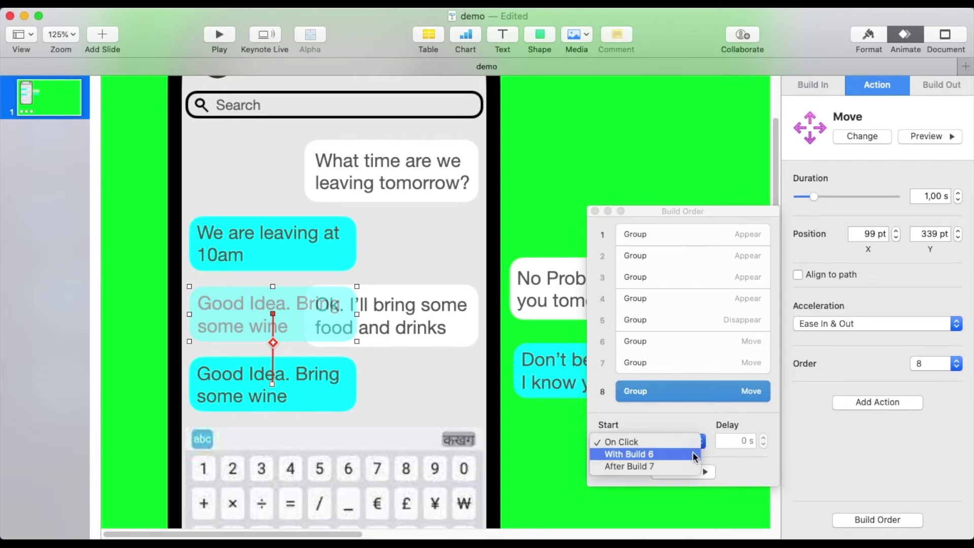
pyautogui.click(695, 455)
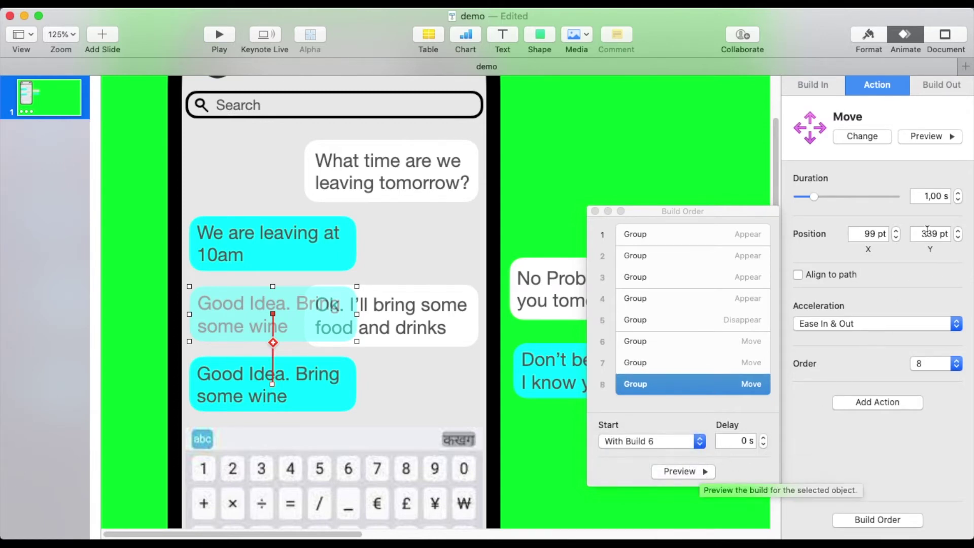
pyautogui.click(959, 200)
pyautogui.click(959, 200)
pyautogui.click(958, 200)
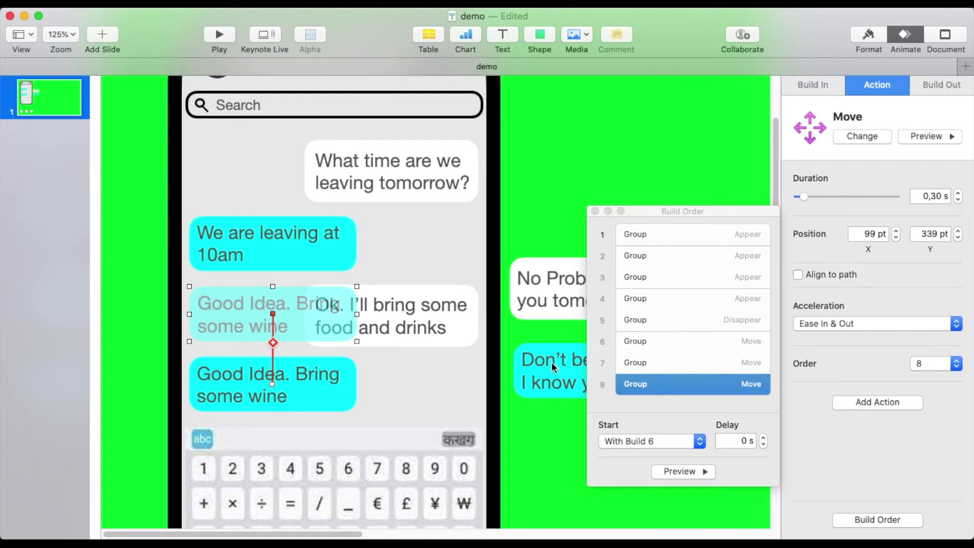
# Step: Bring the "No Problem. See you tomorrow." message to the front and place it below the "Ok. I'll bring some food and drinks" message
pyautogui.moveTo(550, 263); pyautogui.dragTo(464, 304)
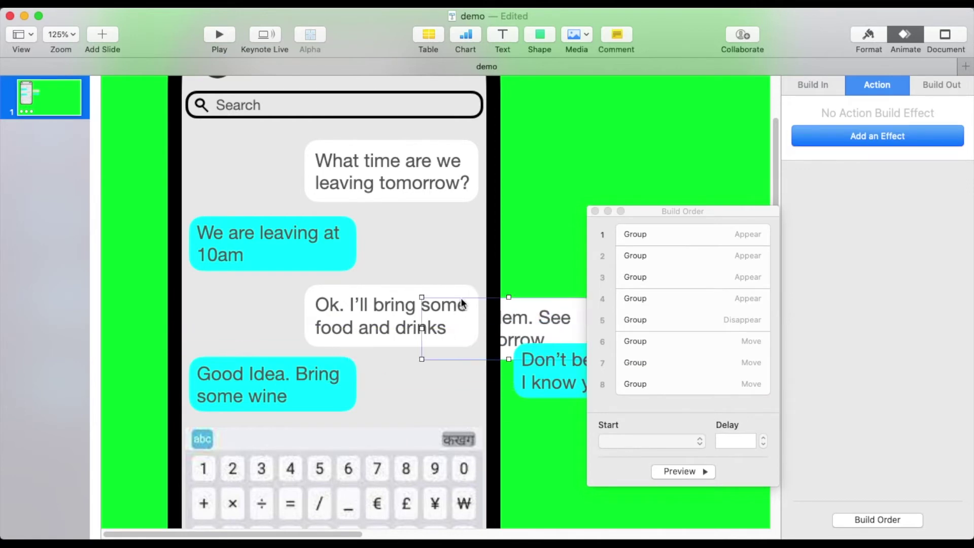
pyautogui.rightClick(519, 299)
pyautogui.click(552, 333)
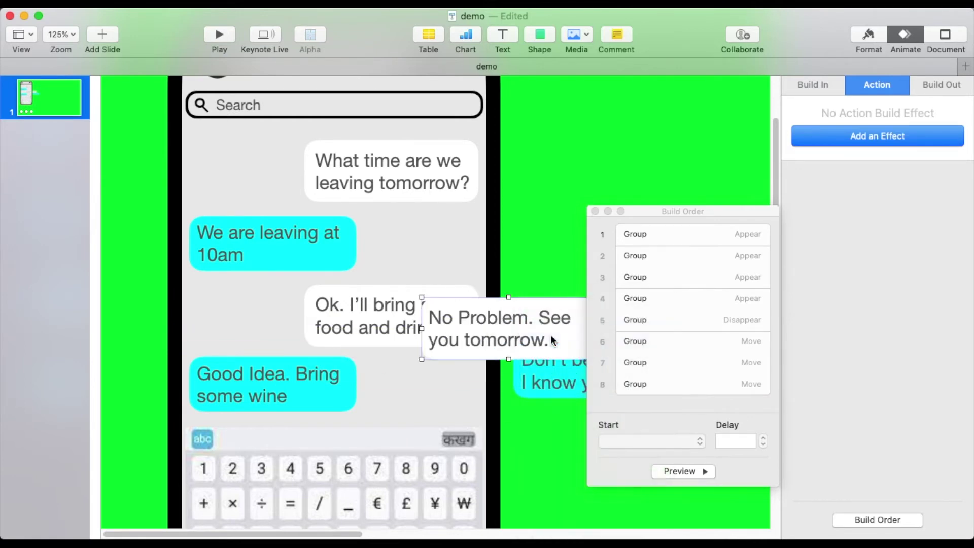
pyautogui.moveTo(531, 302); pyautogui.dragTo(411, 363)
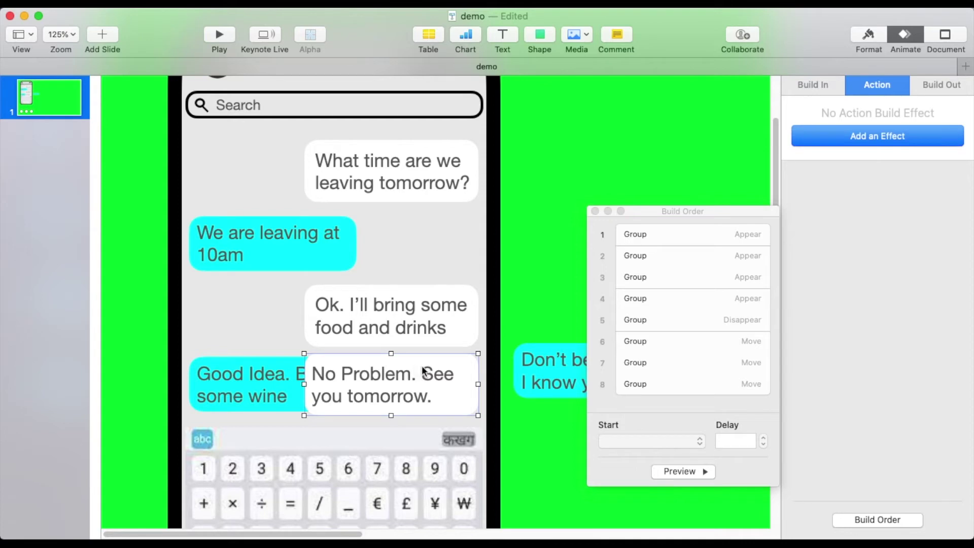
# Step: Add an Appear build-in to the "No Problem. See you tomorrow." message, starting After Build 8 with a 0.10 s delay
pyautogui.click(819, 85)
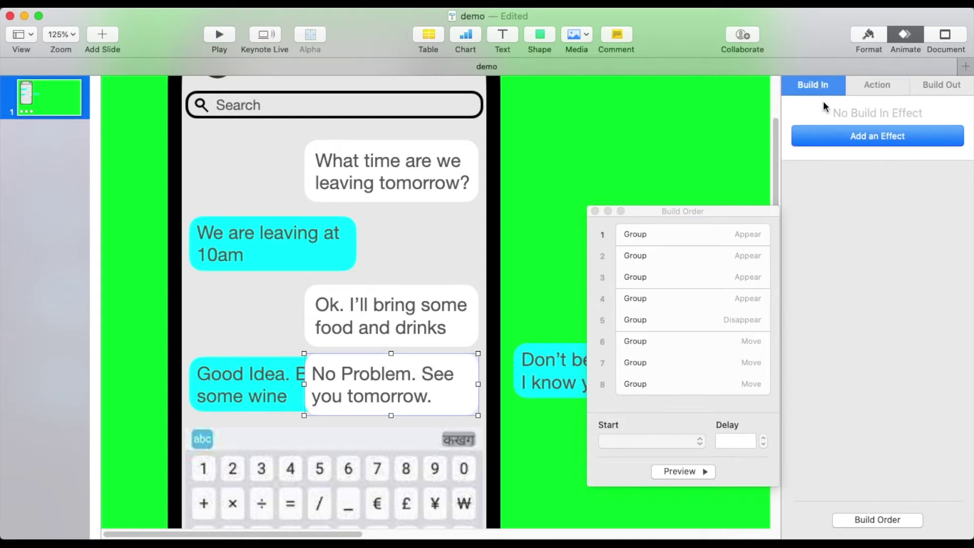
pyautogui.click(859, 135)
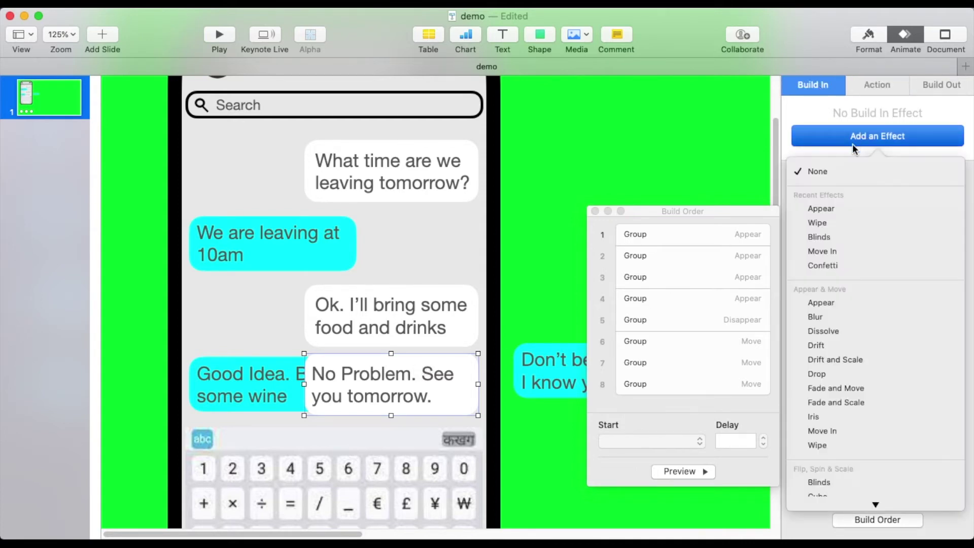
pyautogui.click(826, 210)
pyautogui.click(673, 394)
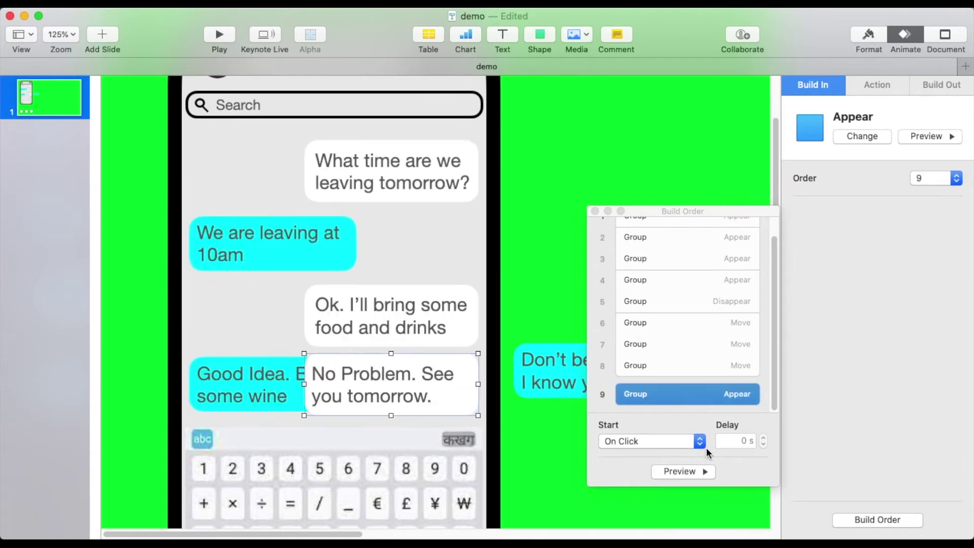
pyautogui.click(700, 442)
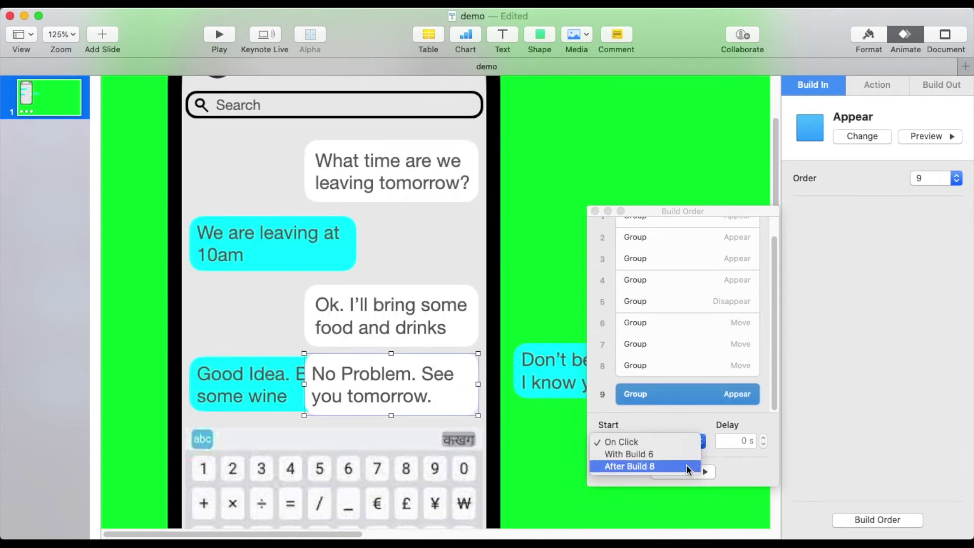
pyautogui.click(686, 465)
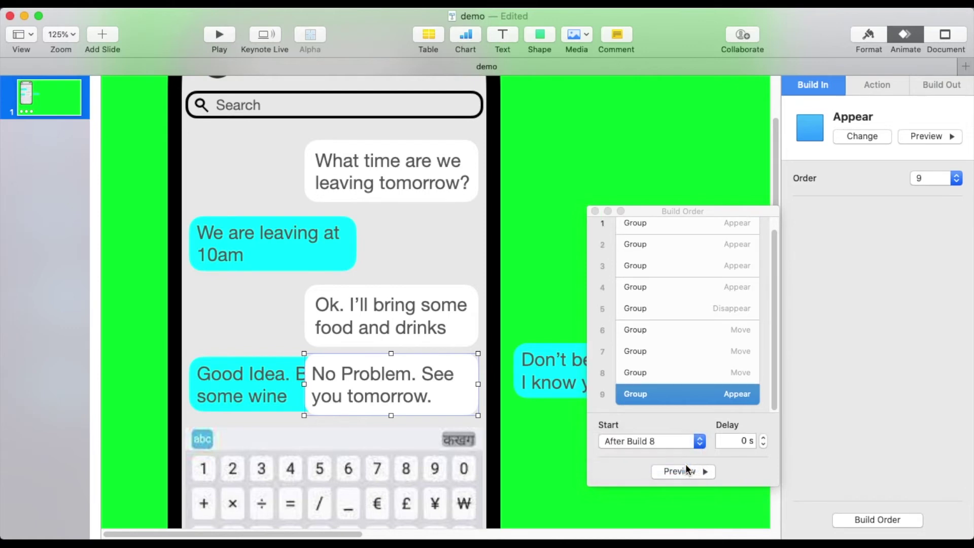
pyautogui.click(763, 437)
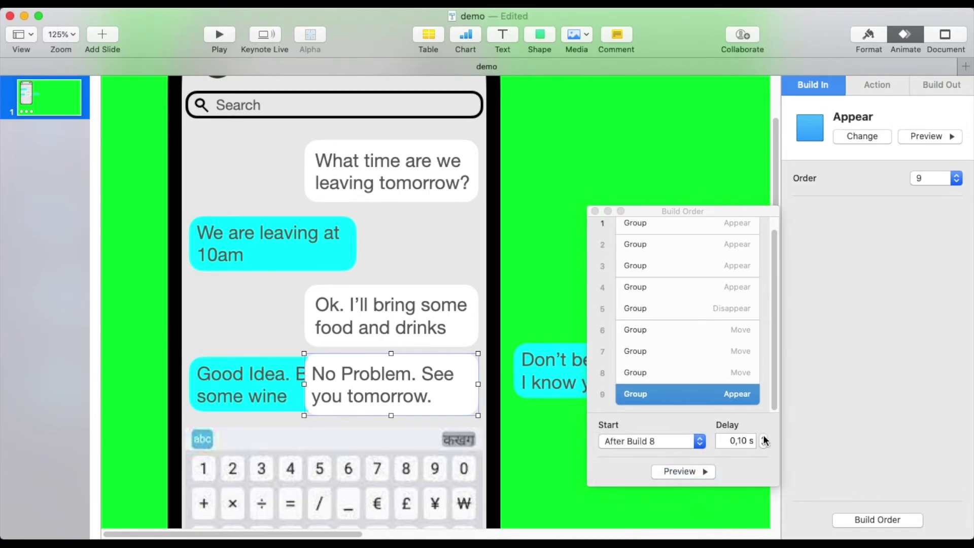
# Step: Preview the animation and lower the end of the "Ok. I'll bring some food and drinks" message's Move to about X 229 pt, Y 256 pt
pyautogui.click(685, 471)
pyautogui.click(637, 328)
pyautogui.click(637, 350)
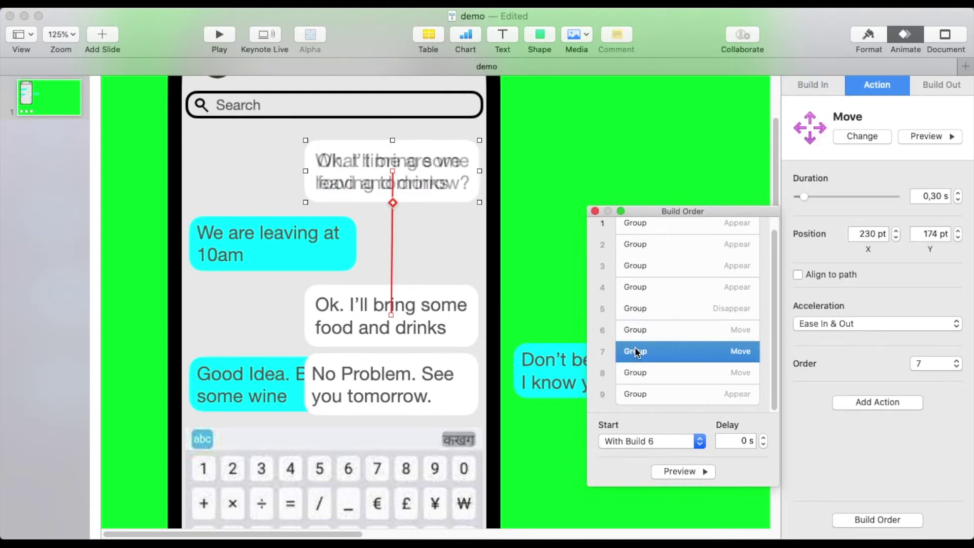
pyautogui.click(397, 177)
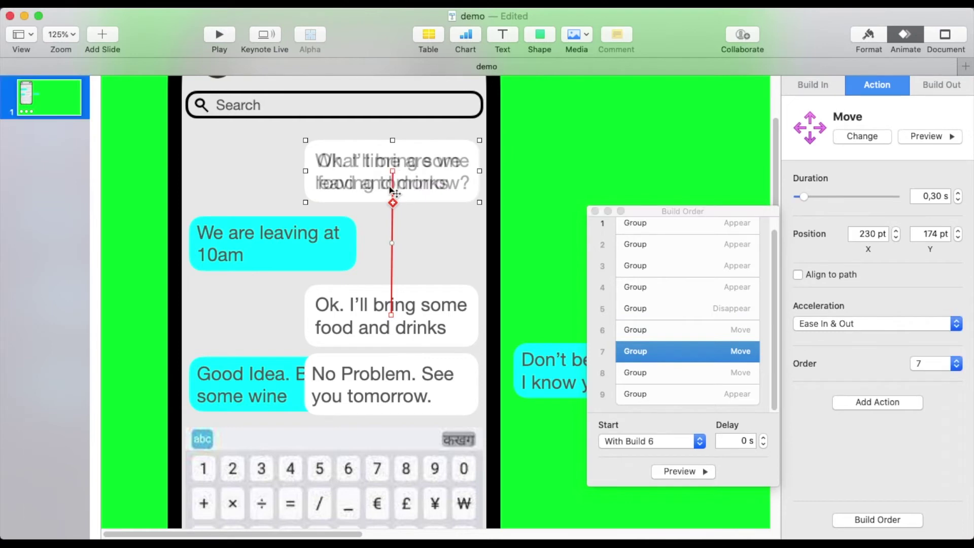
pyautogui.moveTo(391, 176); pyautogui.dragTo(398, 251)
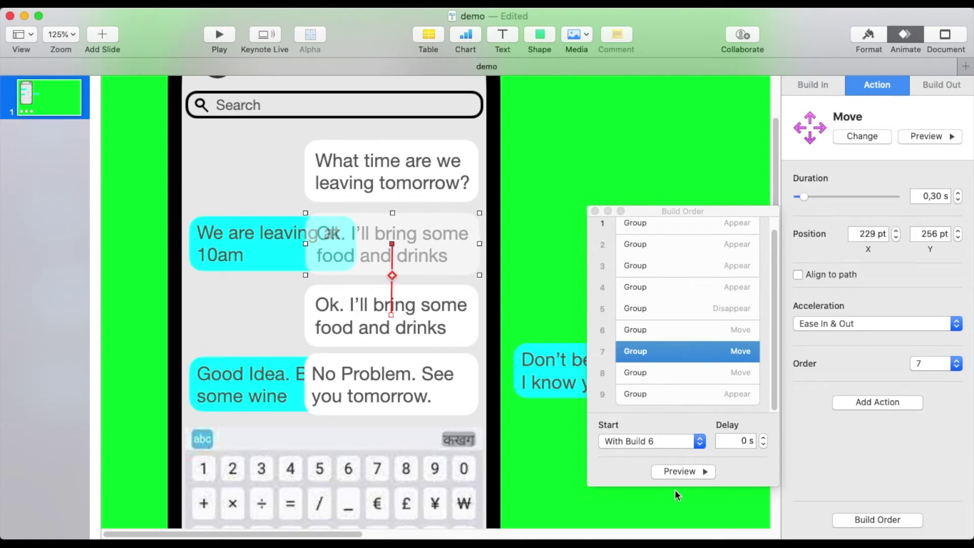
pyautogui.click(685, 471)
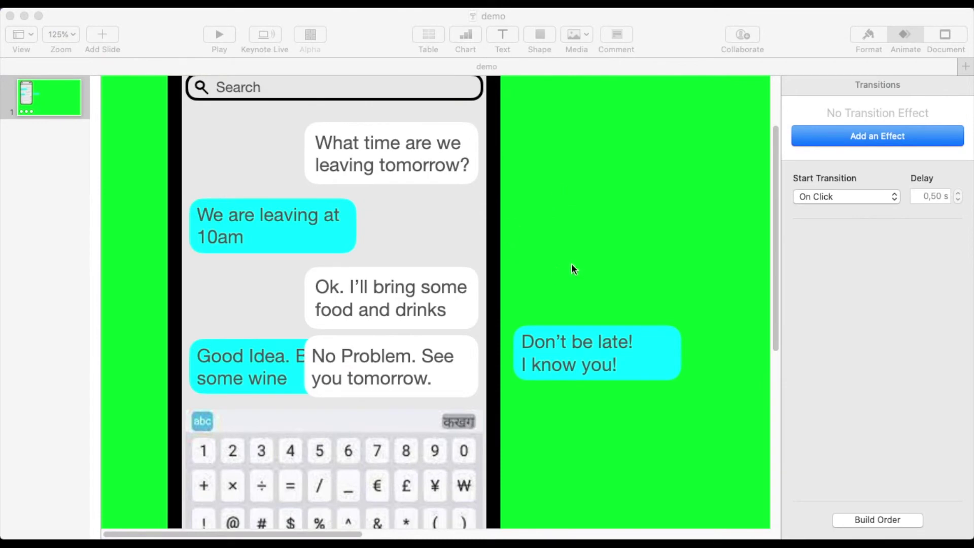
# Step: Place the "Don't be late! I know you!" message in front, directly over the "Good Idea. Bring some wine" message
pyautogui.click(580, 328)
pyautogui.moveTo(541, 329); pyautogui.dragTo(245, 342)
pyautogui.rightClick(520, 337)
pyautogui.click(530, 334)
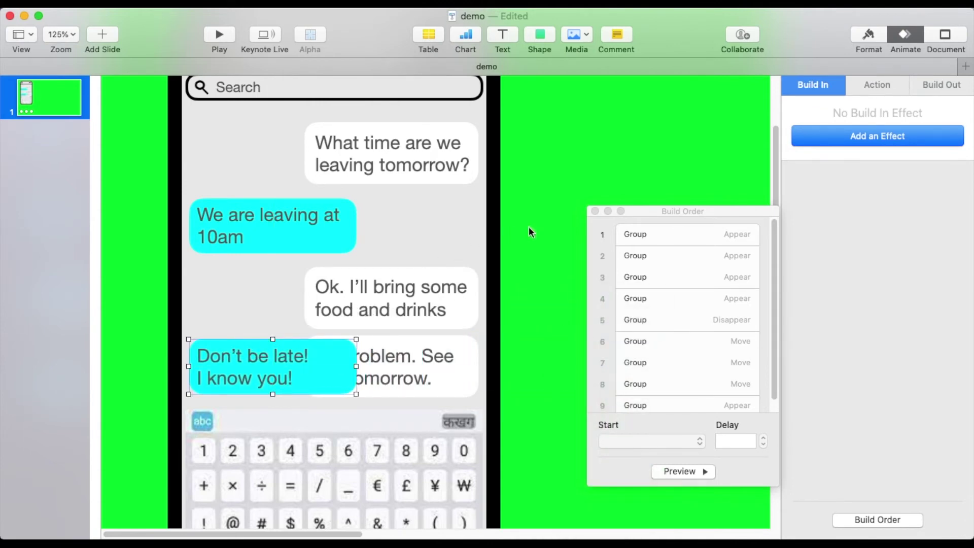
# Step: Add a Disappear build-out to the "We are leaving at 10am" message
pyautogui.click(261, 227)
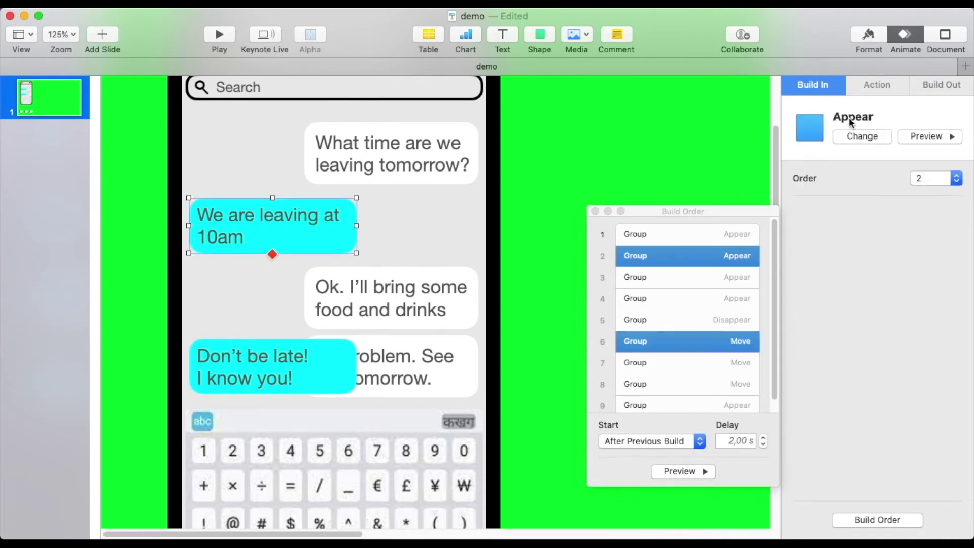
pyautogui.click(865, 86)
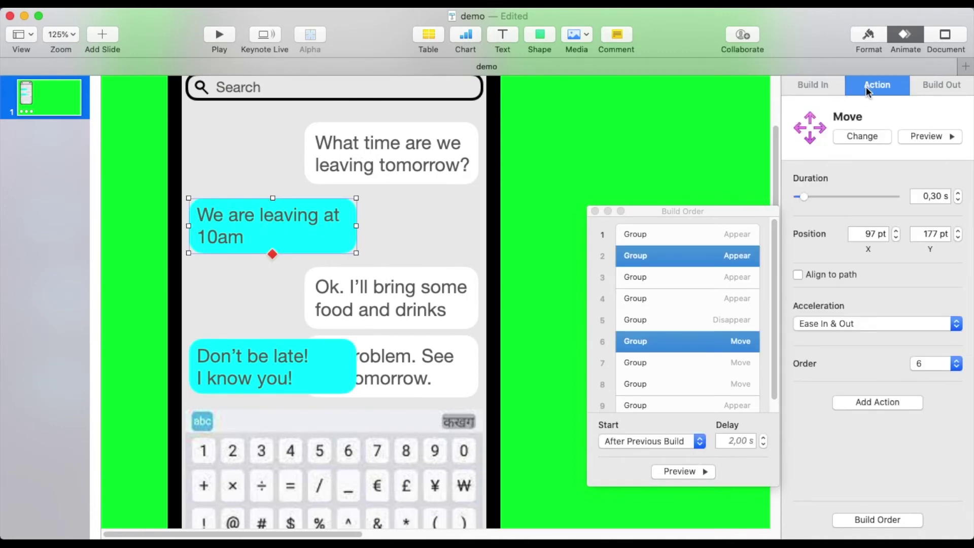
pyautogui.click(864, 402)
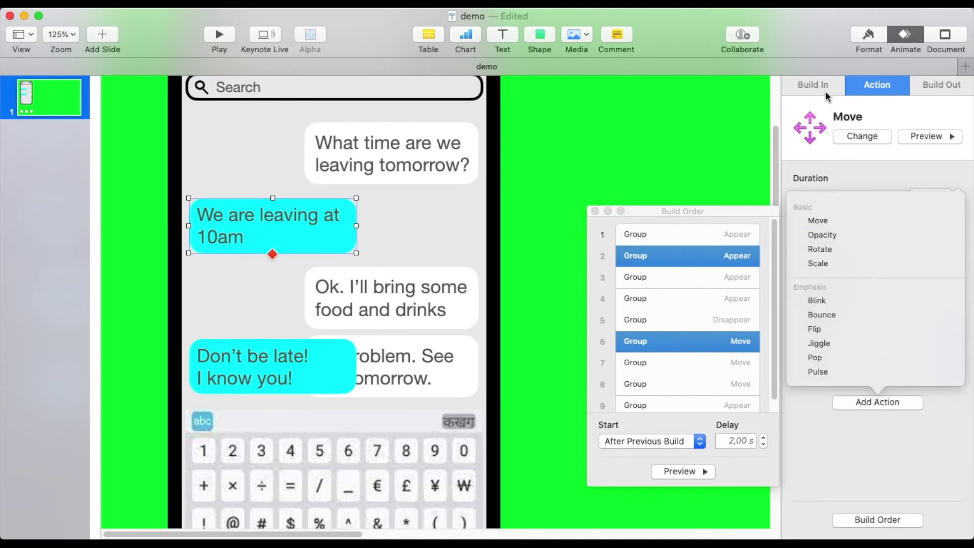
pyautogui.click(930, 83)
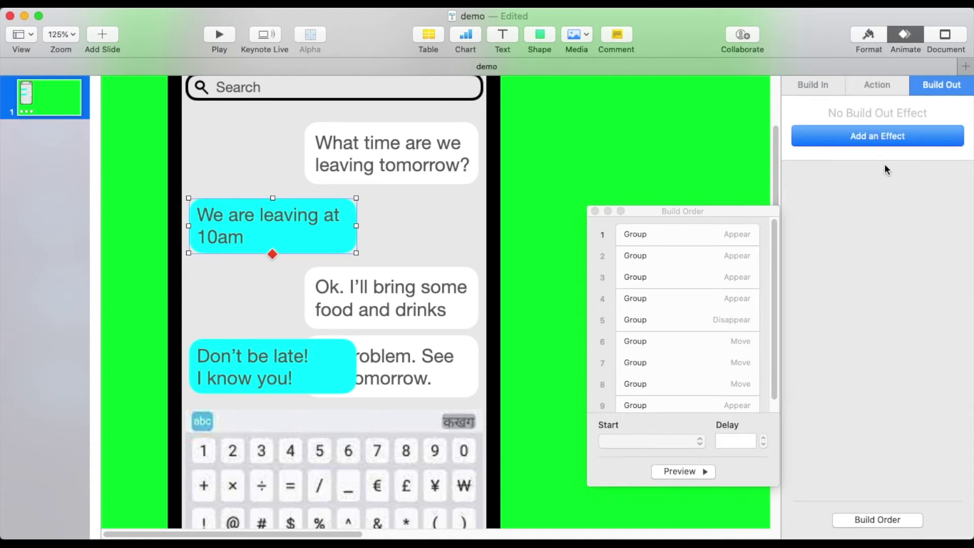
pyautogui.click(870, 135)
pyautogui.click(833, 207)
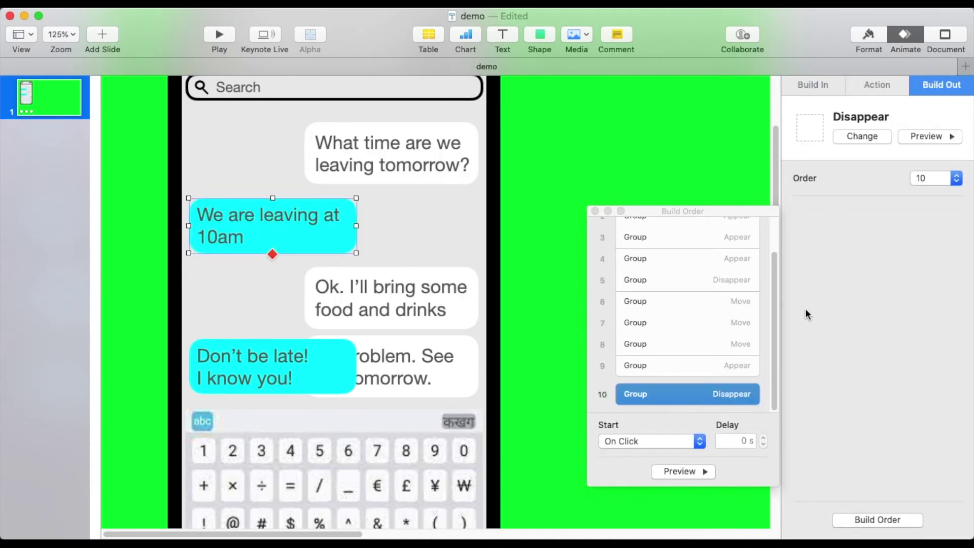
# Step: Set the "We are leaving at 10am" message's Disappear to start With Build 9 and increase its delay
pyautogui.click(700, 441)
pyautogui.click(675, 454)
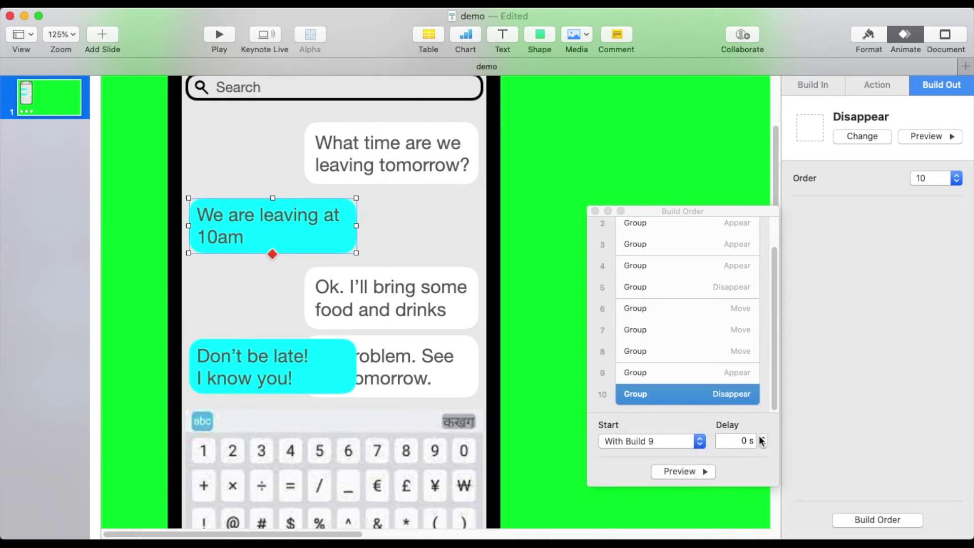
pyautogui.click(762, 438)
pyautogui.click(763, 439)
pyautogui.click(763, 438)
pyautogui.click(762, 438)
pyautogui.click(763, 439)
pyautogui.click(762, 439)
# Step: Add a second Move to the "Ok. I'll bring some food and drinks" message, ending over the first message at about X 229 pt, Y 173 pt
pyautogui.click(383, 274)
pyautogui.click(860, 82)
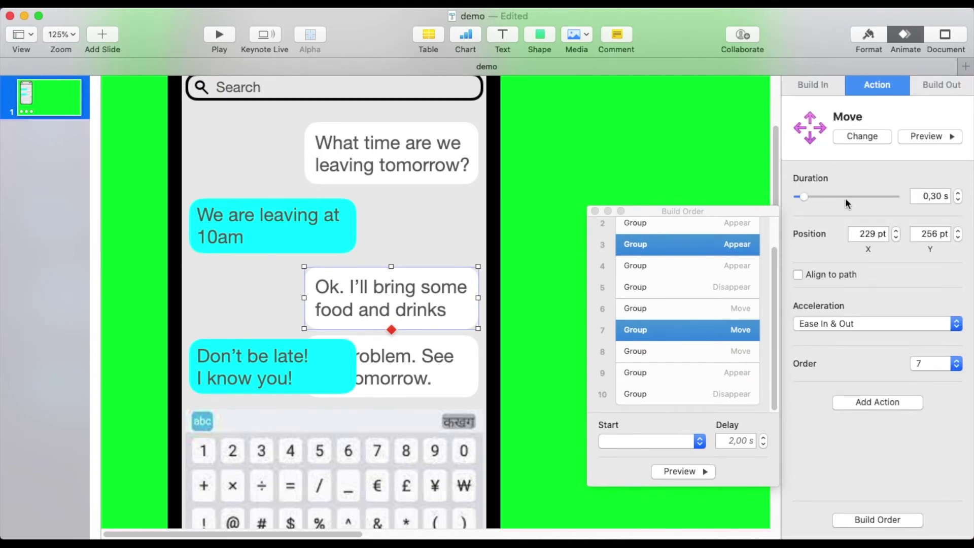
pyautogui.click(871, 402)
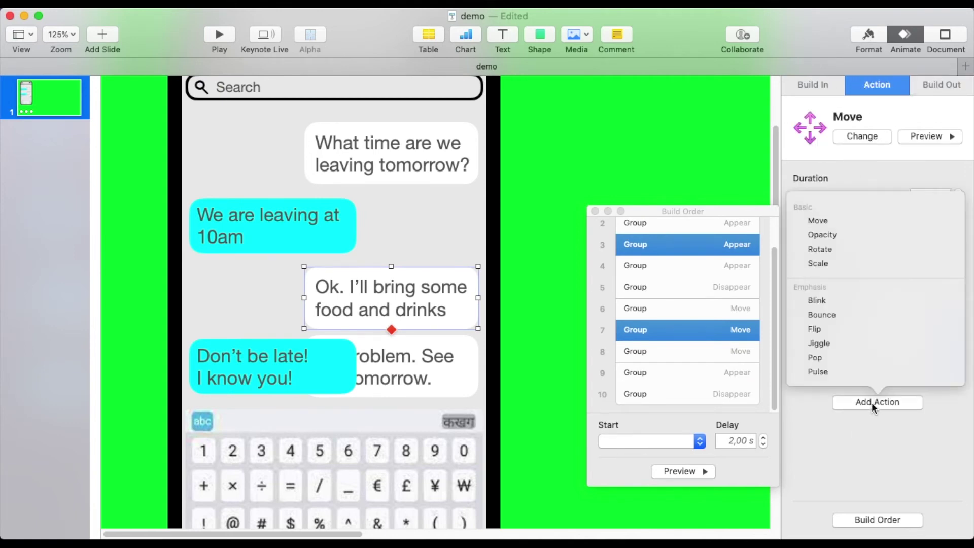
pyautogui.click(818, 221)
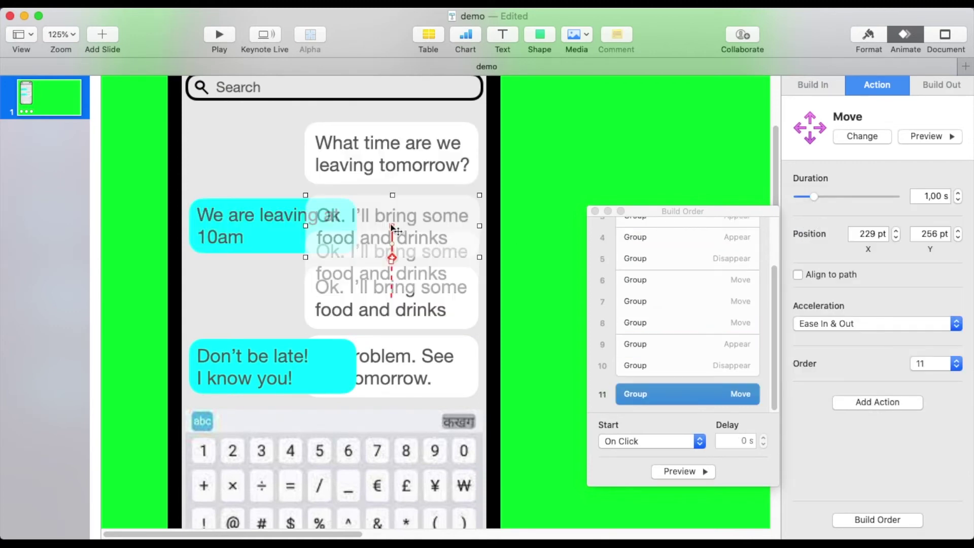
pyautogui.moveTo(392, 228); pyautogui.dragTo(394, 154)
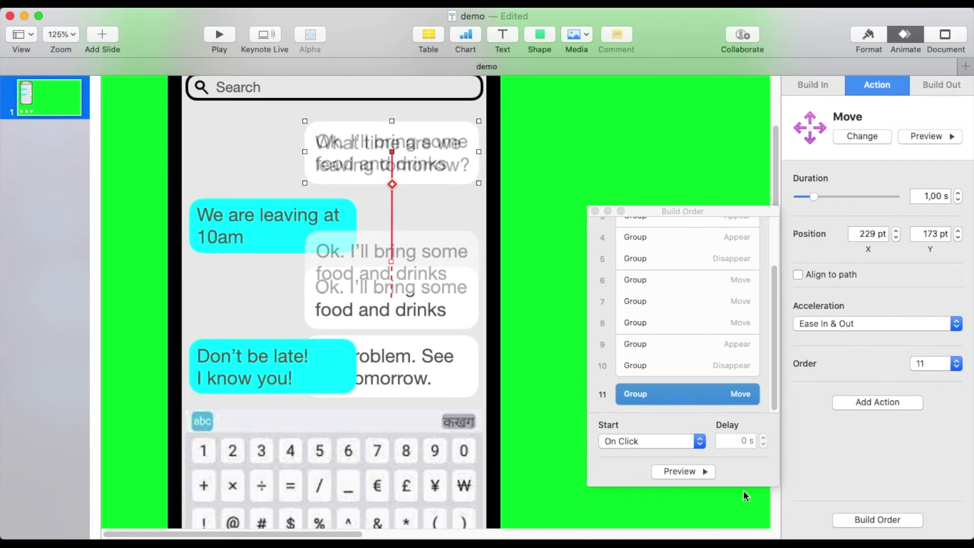
# Step: Set the "Ok. I'll bring some food and drinks" message's second Move to start After Build 10 with a 0.10 s delay and 0.30 s duration
pyautogui.click(700, 441)
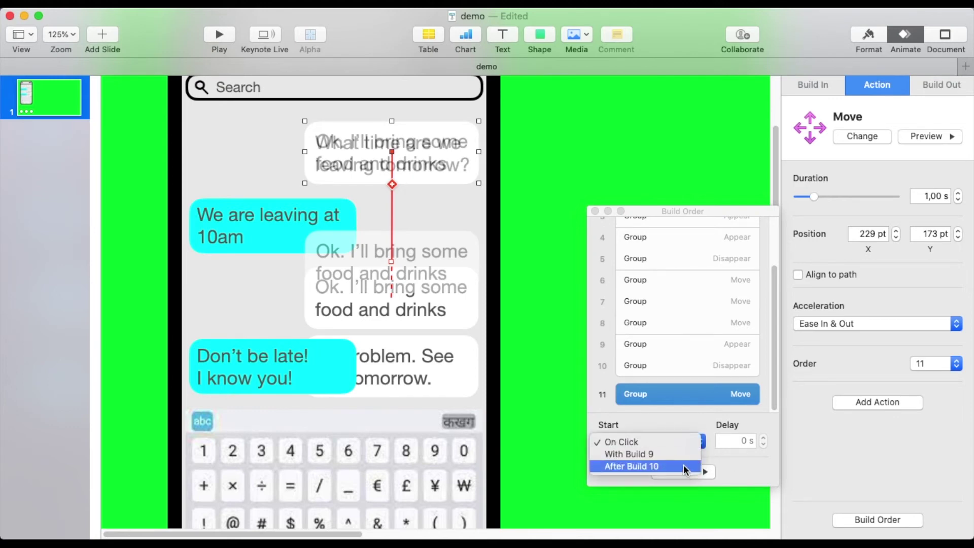
pyautogui.click(684, 465)
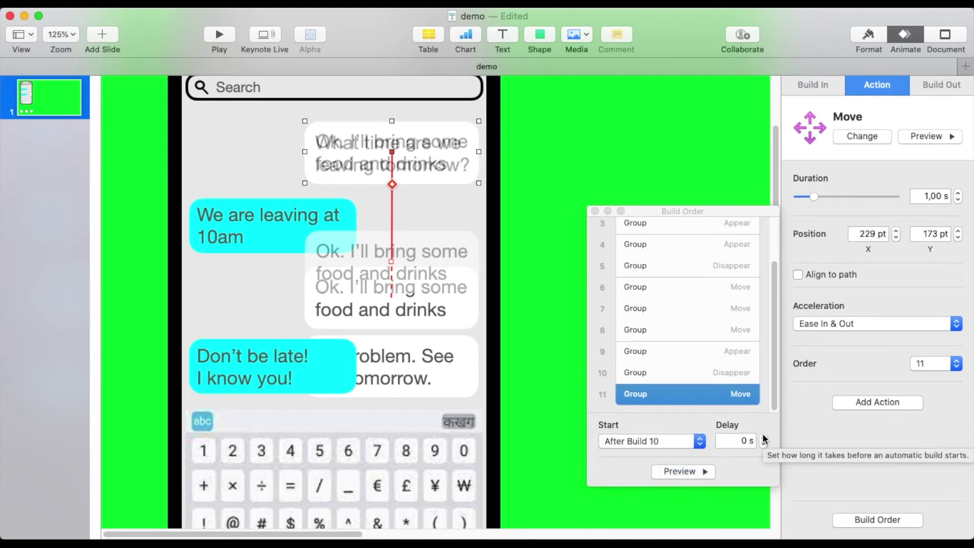
pyautogui.click(764, 439)
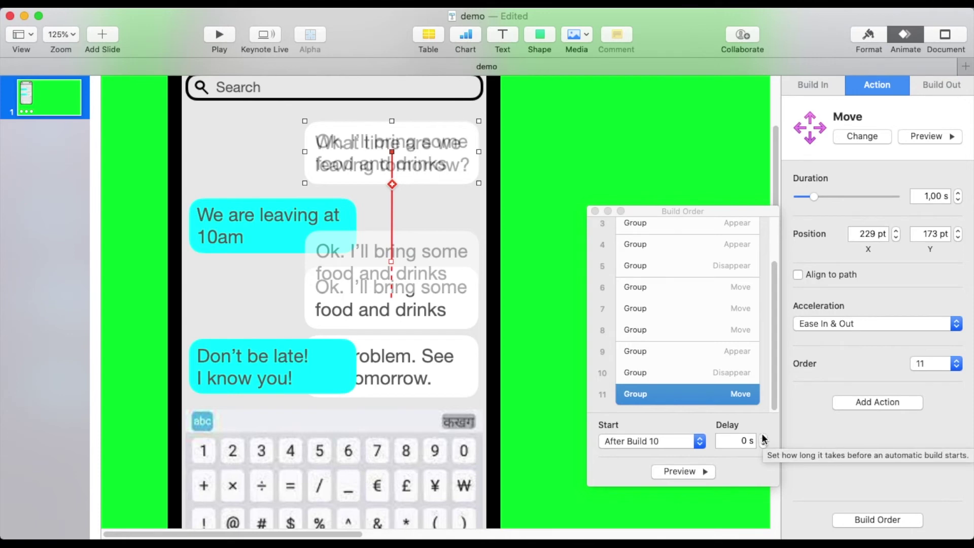
pyautogui.click(958, 200)
pyautogui.click(958, 200)
pyautogui.click(958, 200)
pyautogui.click(958, 201)
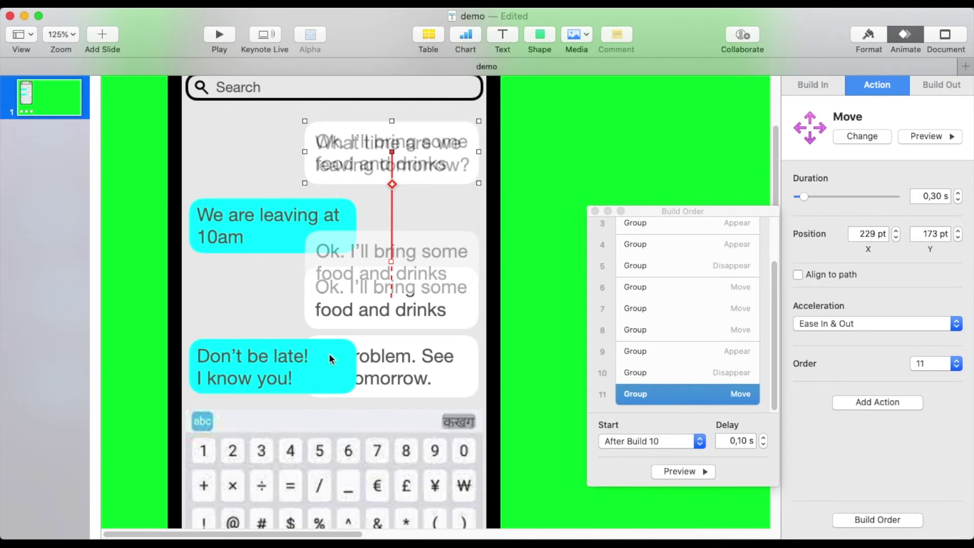
# Step: Shift the "Don't be late!" message aside and add a second Move to the "Good Idea" message, ending at about X 99 pt, Y 257 pt
pyautogui.moveTo(328, 353); pyautogui.dragTo(285, 386)
pyautogui.click(275, 343)
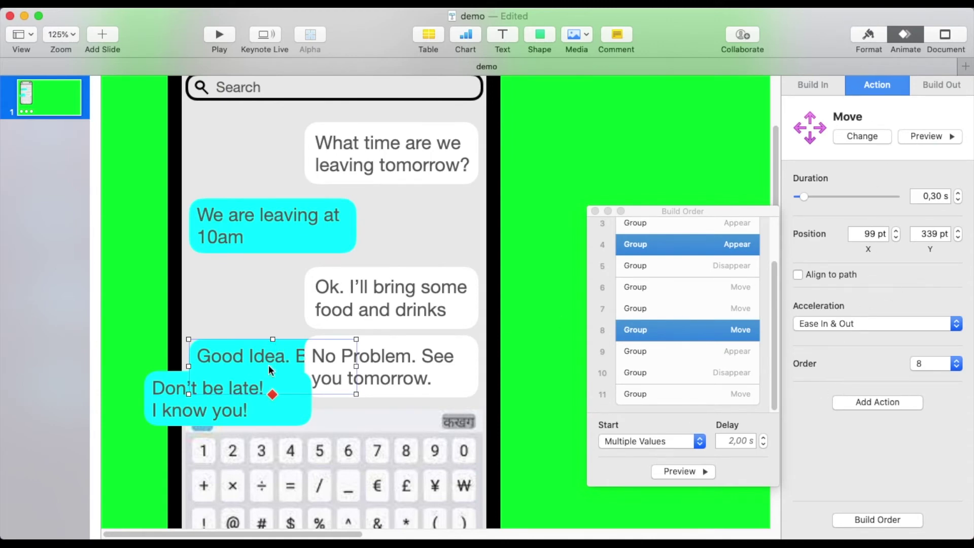
pyautogui.click(888, 402)
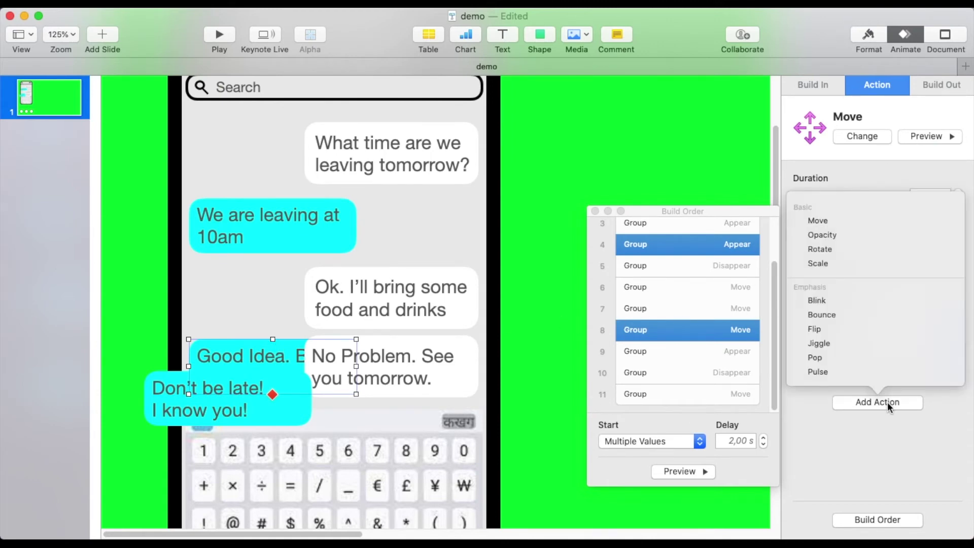
pyautogui.click(818, 220)
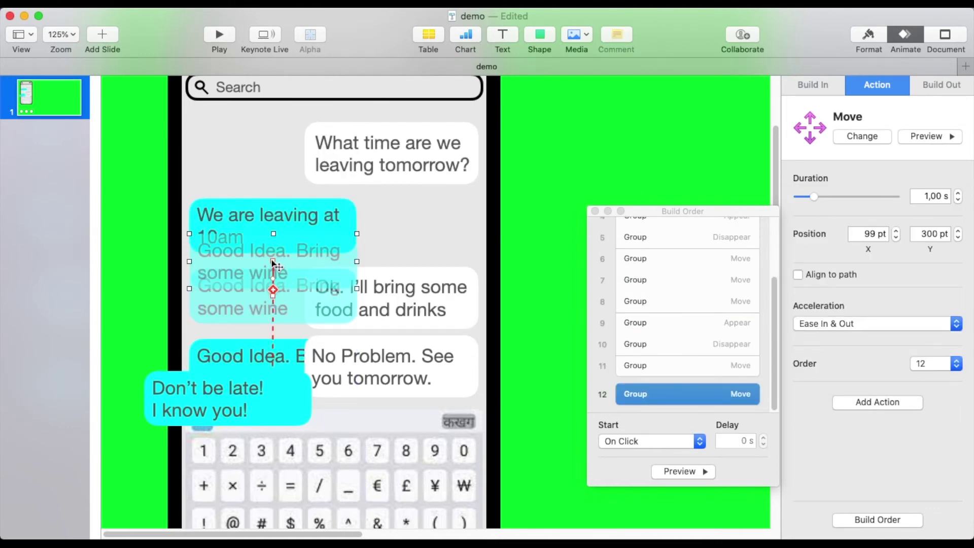
pyautogui.moveTo(273, 262); pyautogui.dragTo(273, 224)
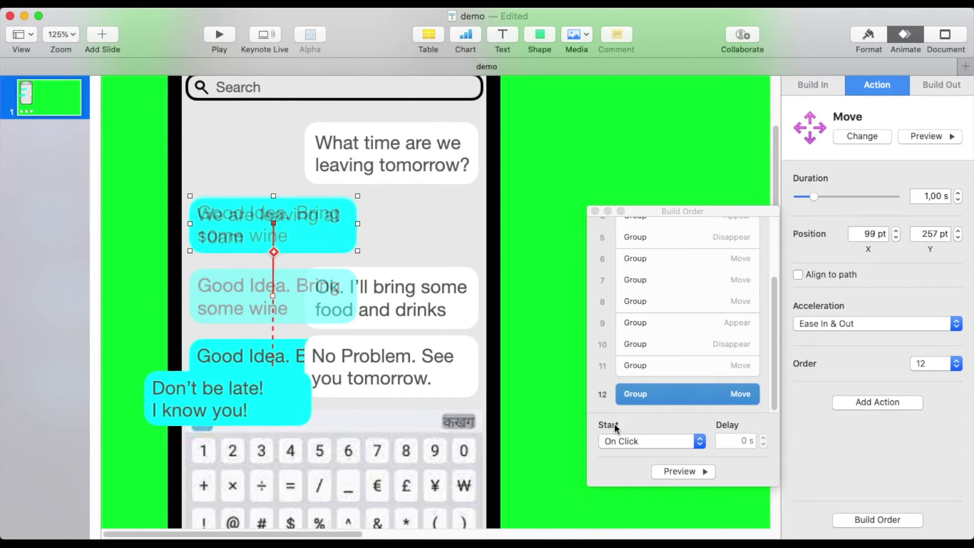
# Step: Set the "Good Idea" message's second Move to start With Build 11 and shorten its duration
pyautogui.click(699, 442)
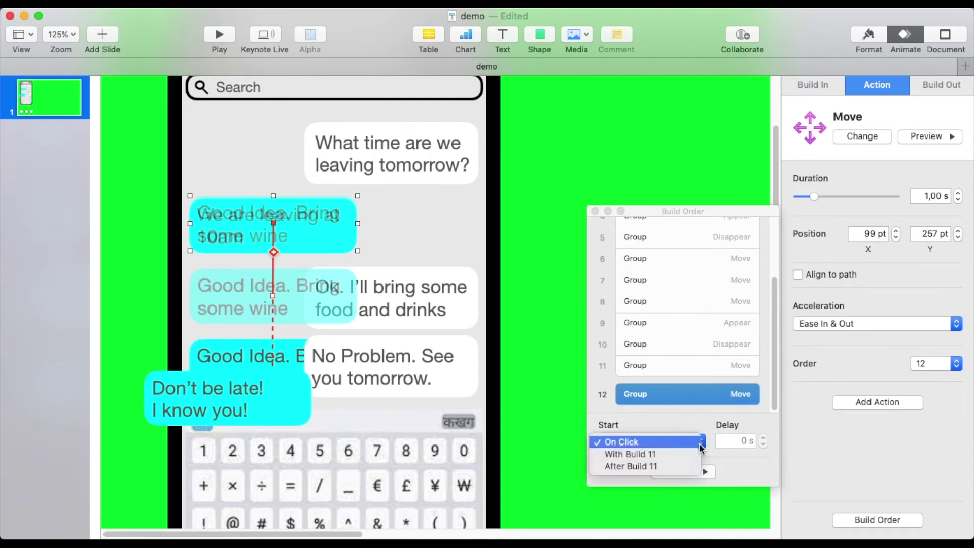
pyautogui.click(700, 456)
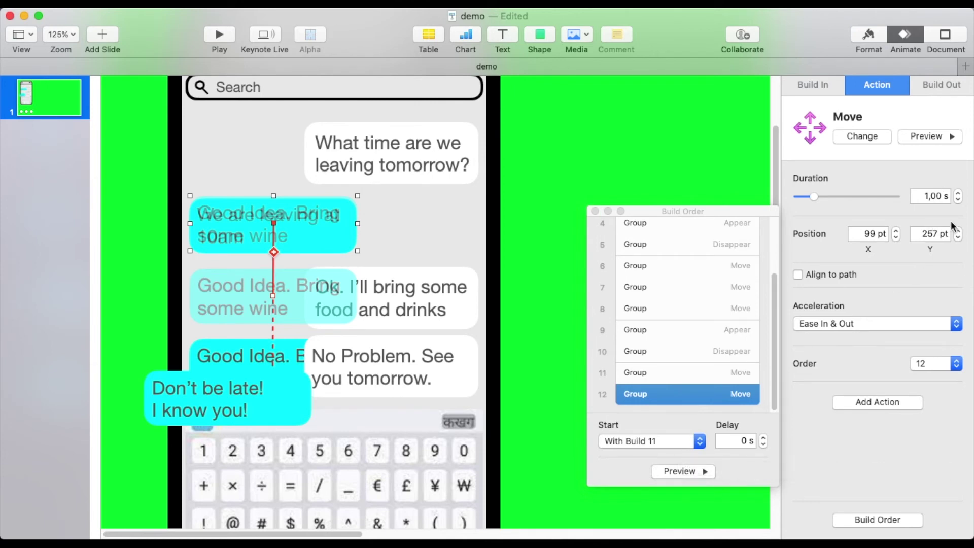
pyautogui.click(957, 200)
pyautogui.click(958, 199)
pyautogui.click(957, 199)
pyautogui.click(957, 199)
pyautogui.click(957, 200)
pyautogui.click(958, 199)
pyautogui.click(958, 200)
# Step: Add a Move to the "No Problem" message, ending over the "Ok. I'll bring some food and drinks" message at about X 229 pt, Y 339 pt
pyautogui.click(408, 340)
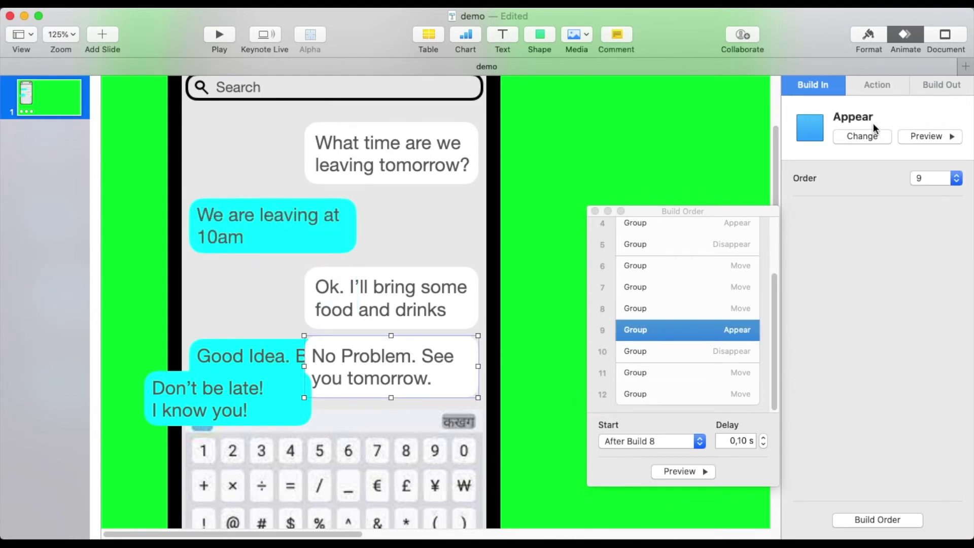
pyautogui.click(882, 87)
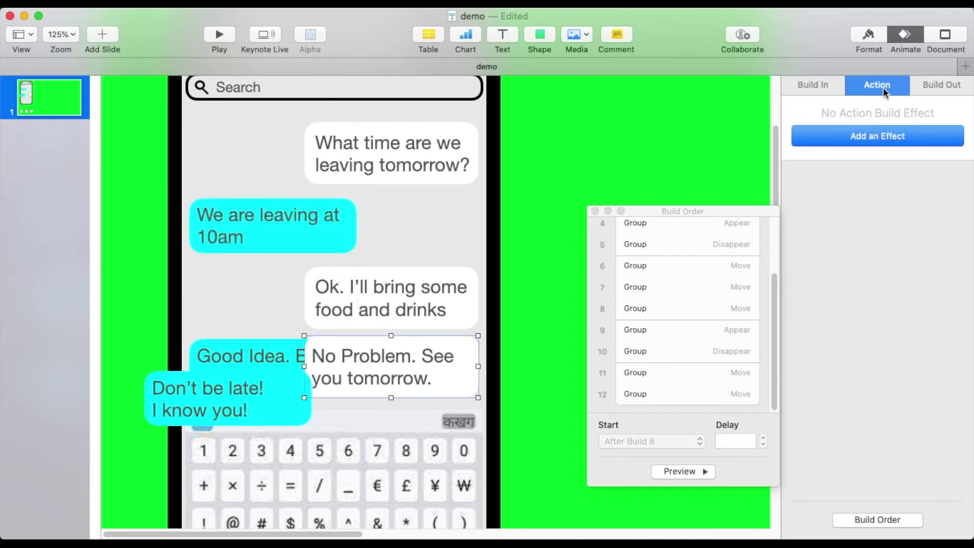
pyautogui.click(865, 136)
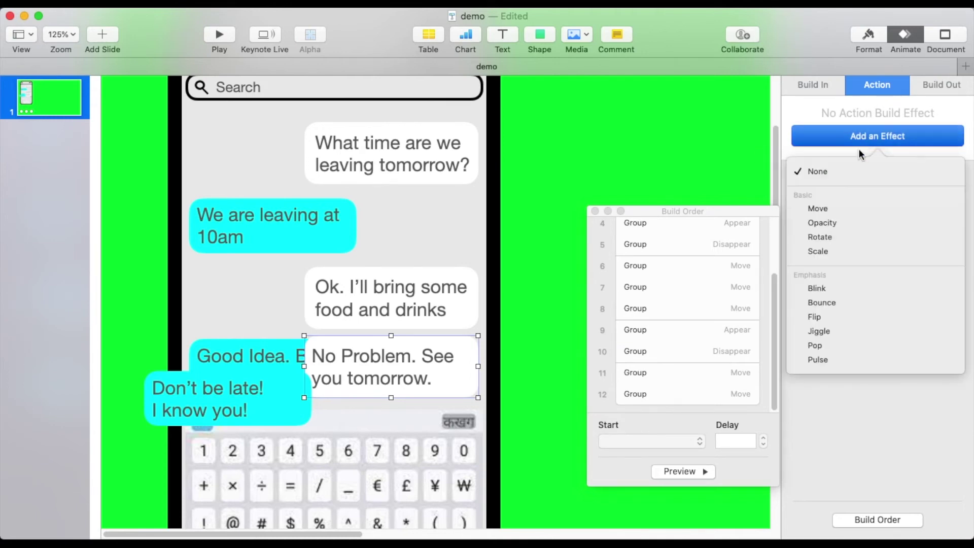
pyautogui.click(840, 208)
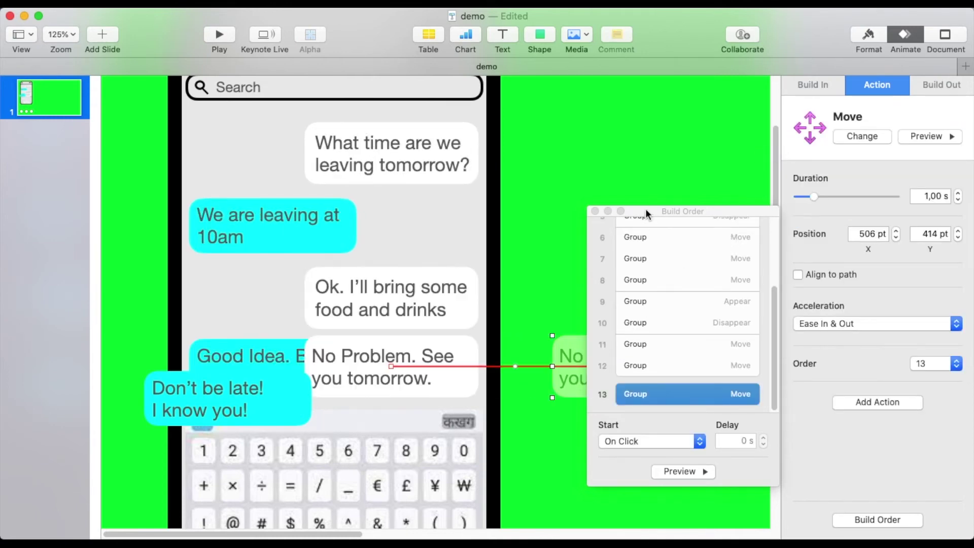
pyautogui.moveTo(646, 209); pyautogui.dragTo(717, 74)
pyautogui.moveTo(629, 364); pyautogui.dragTo(390, 296)
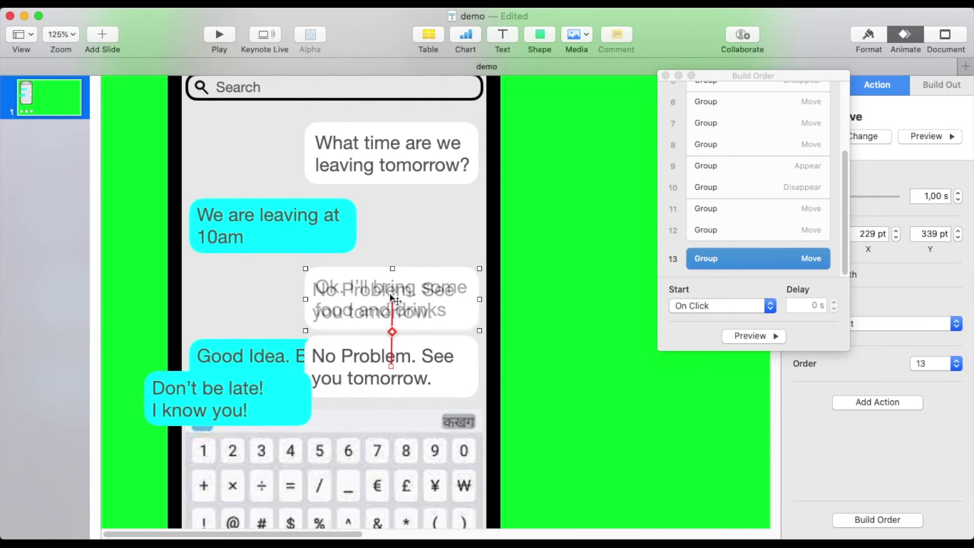
pyautogui.moveTo(391, 297); pyautogui.dragTo(391, 298)
# Step: Set the "No Problem" message's Move to start With Build 11 and shorten its duration
pyautogui.click(775, 312)
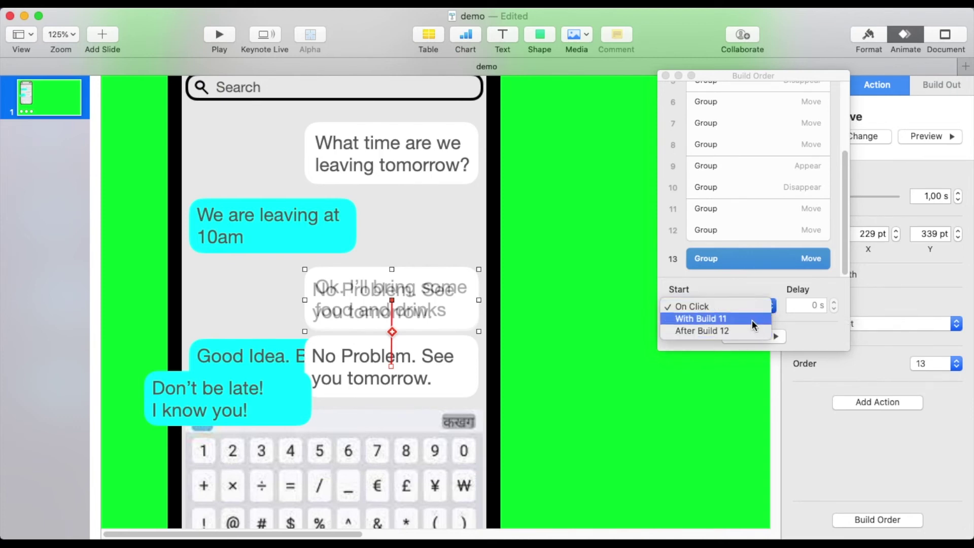
pyautogui.click(757, 318)
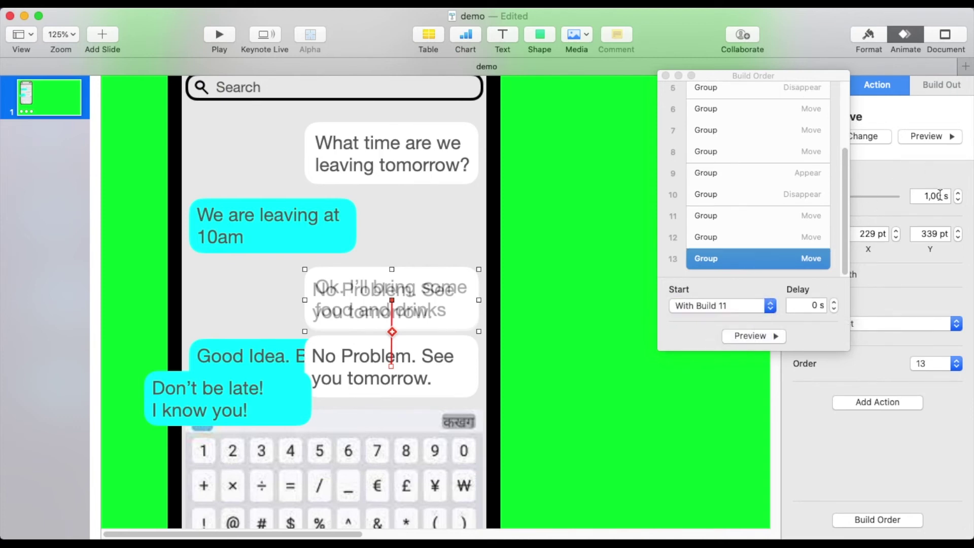
pyautogui.click(958, 200)
pyautogui.click(958, 200)
pyautogui.click(958, 200)
pyautogui.click(958, 200)
pyautogui.click(958, 200)
pyautogui.click(958, 200)
pyautogui.click(958, 200)
# Step: Return the "Don't be late!" message to its place just above the keyboard and add an Appear build-in to it
pyautogui.moveTo(278, 378); pyautogui.dragTo(321, 347)
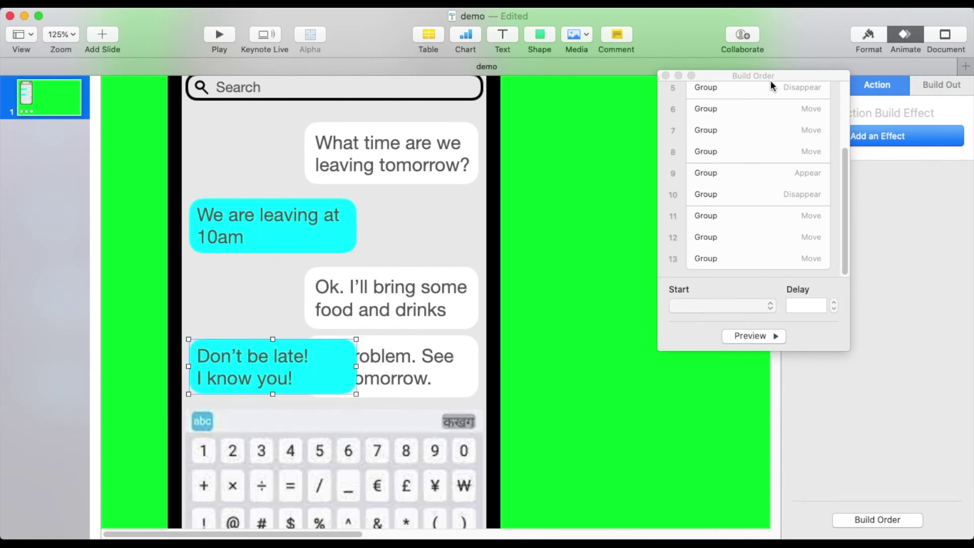
pyautogui.moveTo(779, 81); pyautogui.dragTo(681, 161)
pyautogui.click(822, 87)
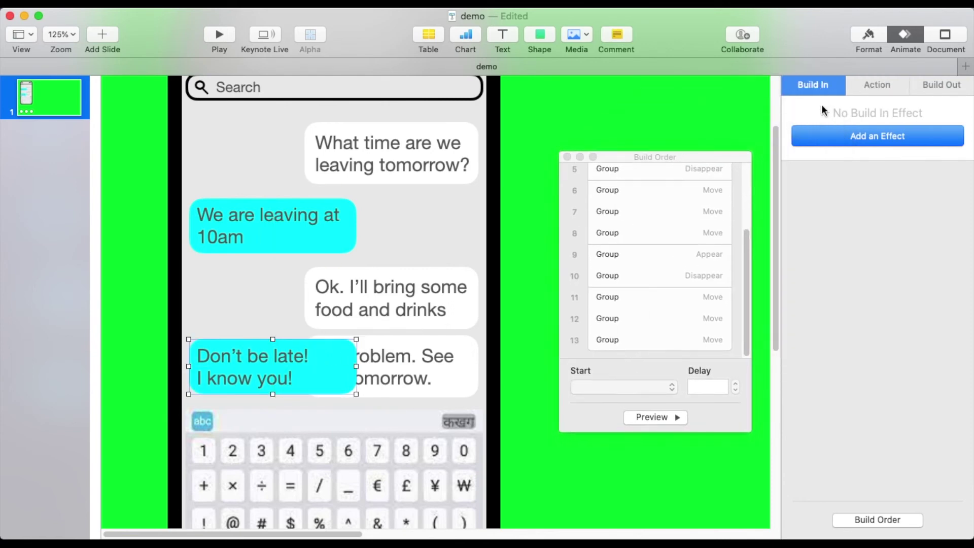
pyautogui.click(844, 136)
pyautogui.click(824, 207)
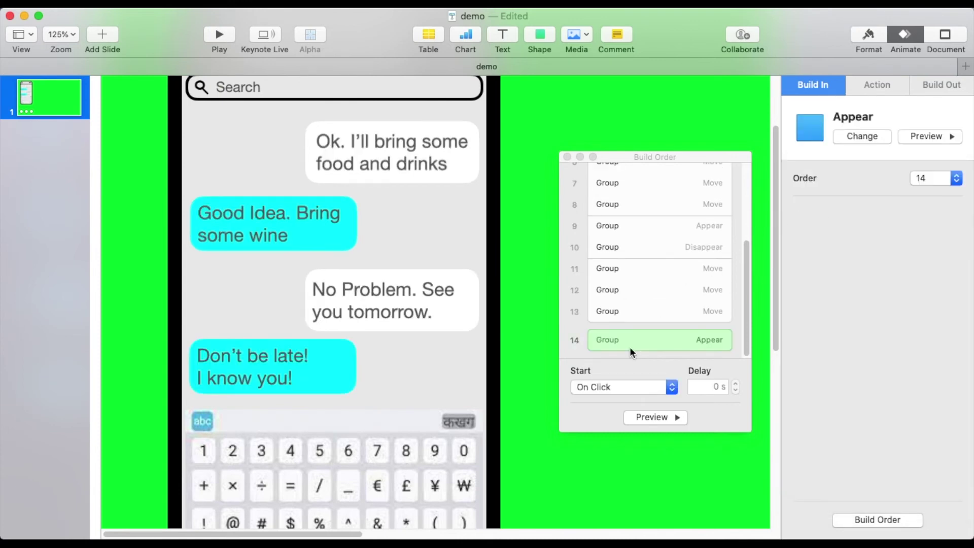
# Step: Set the "Don't be late!" message's Appear to start After Build 13 with a 0.10 s delay
pyautogui.click(671, 388)
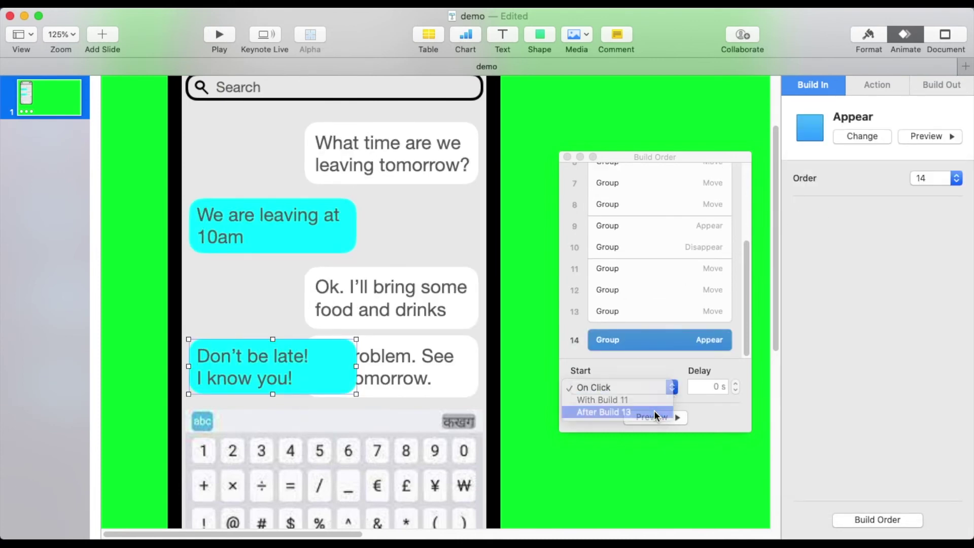
pyautogui.click(655, 413)
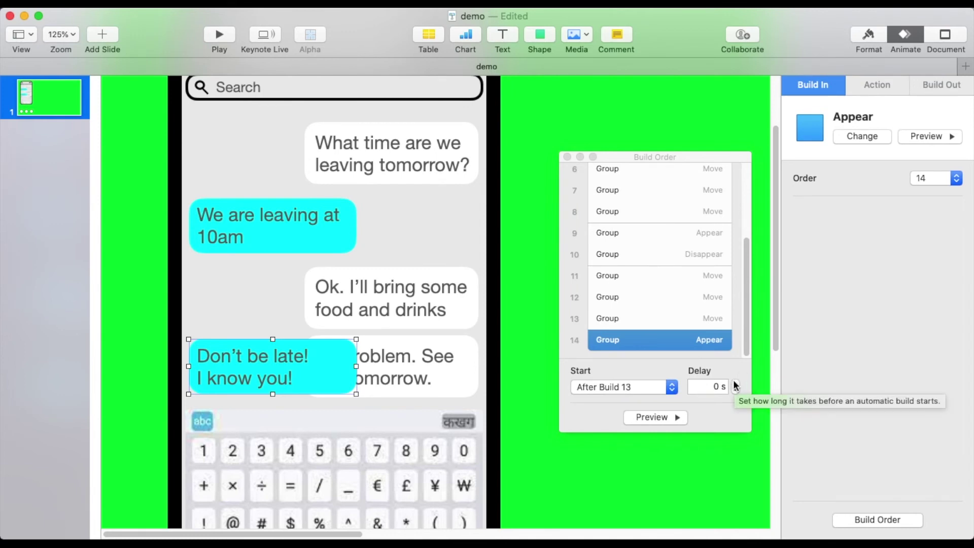
pyautogui.click(736, 383)
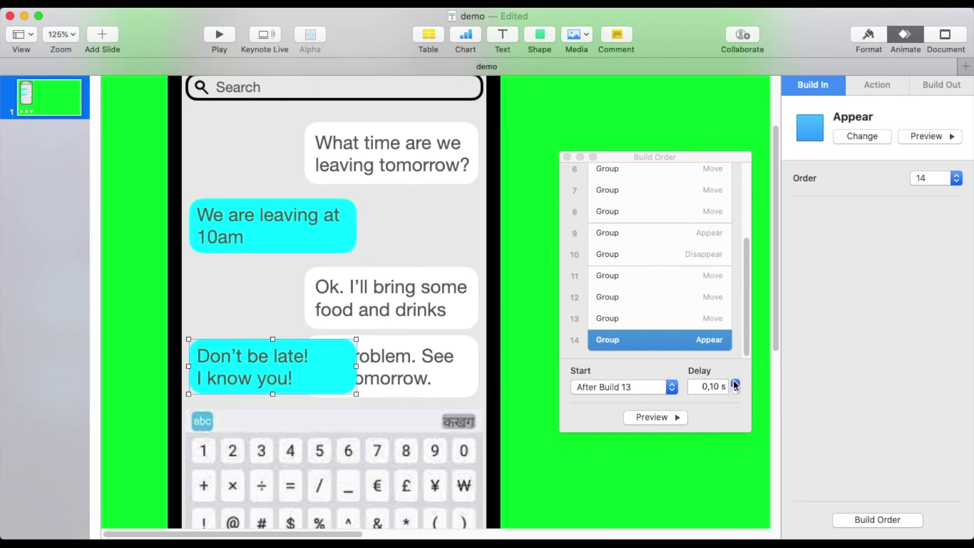
# Step: Preview the build sequence, and preview it again starting from build 6
pyautogui.click(655, 417)
pyautogui.scroll(5, 659, 297)
pyautogui.click(629, 265)
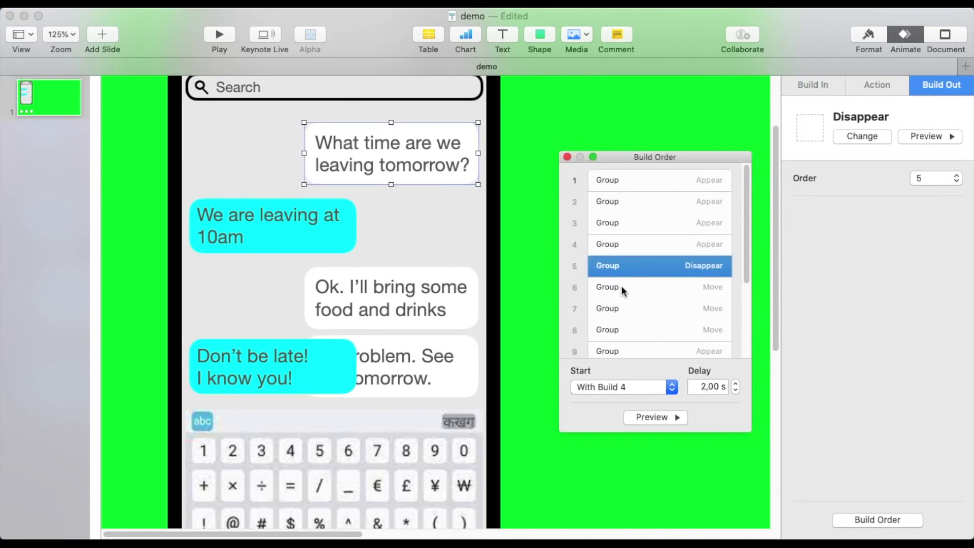
pyautogui.click(621, 286)
pyautogui.click(659, 420)
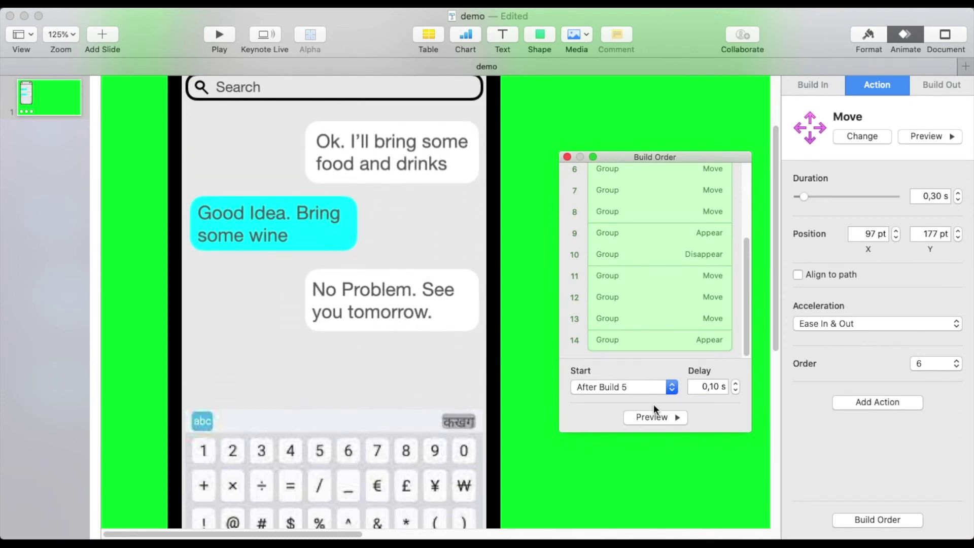
# Step: Raise the end position of the "Ok. I'll bring some food and drinks" message's first Move to about X 228 pt, Y 255 pt and preview it
pyautogui.click(620, 264)
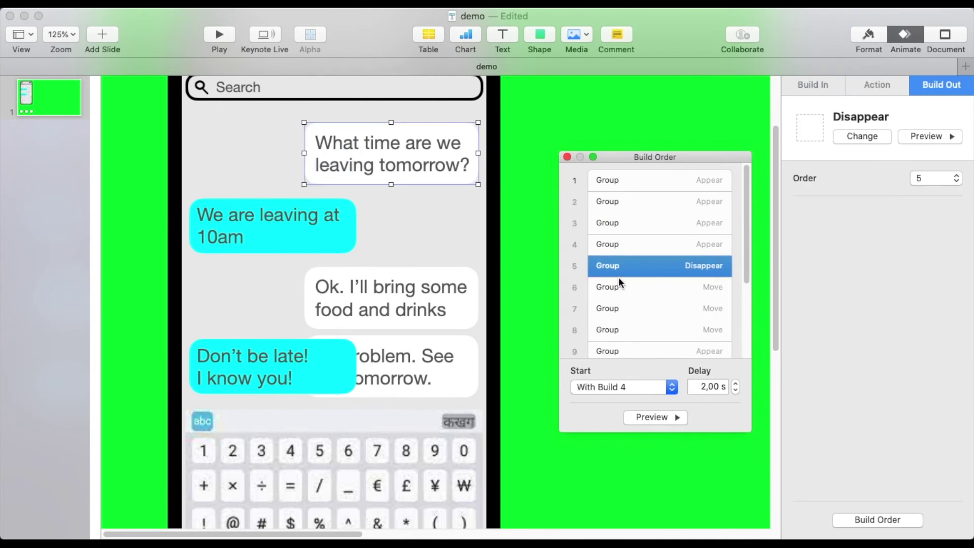
pyautogui.click(381, 303)
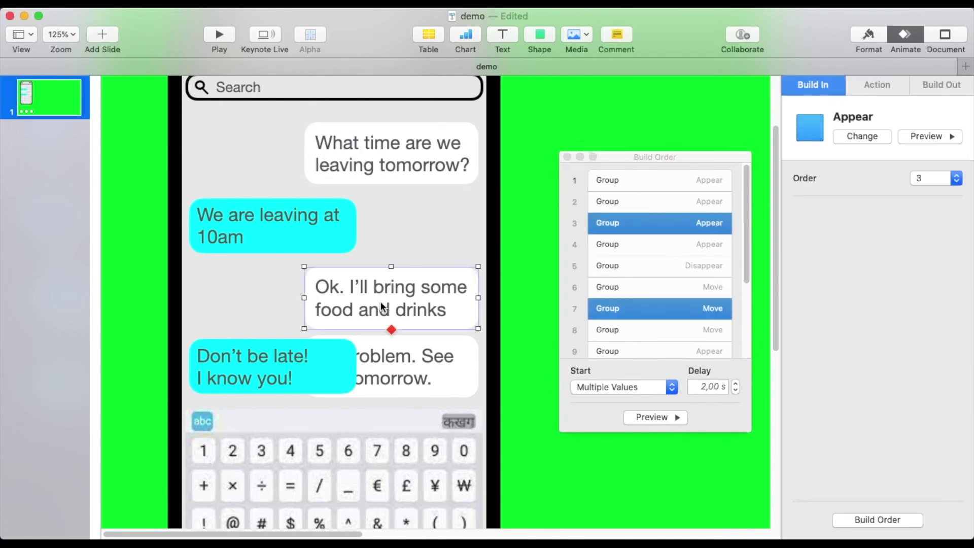
pyautogui.click(662, 309)
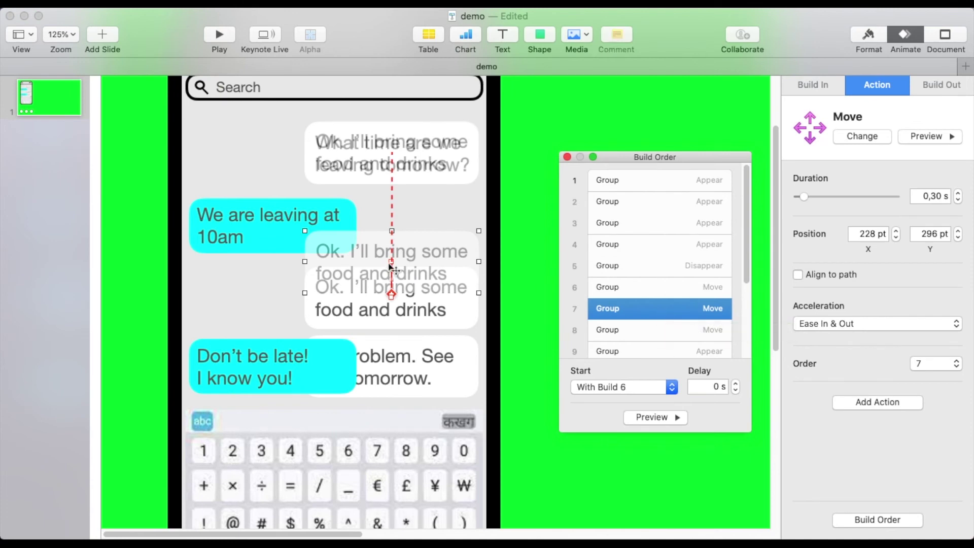
pyautogui.click(391, 233)
pyautogui.moveTo(392, 235)
pyautogui.mouseDown()
pyautogui.moveTo(393, 285)
pyautogui.moveTo(393, 230)
pyautogui.mouseUp()
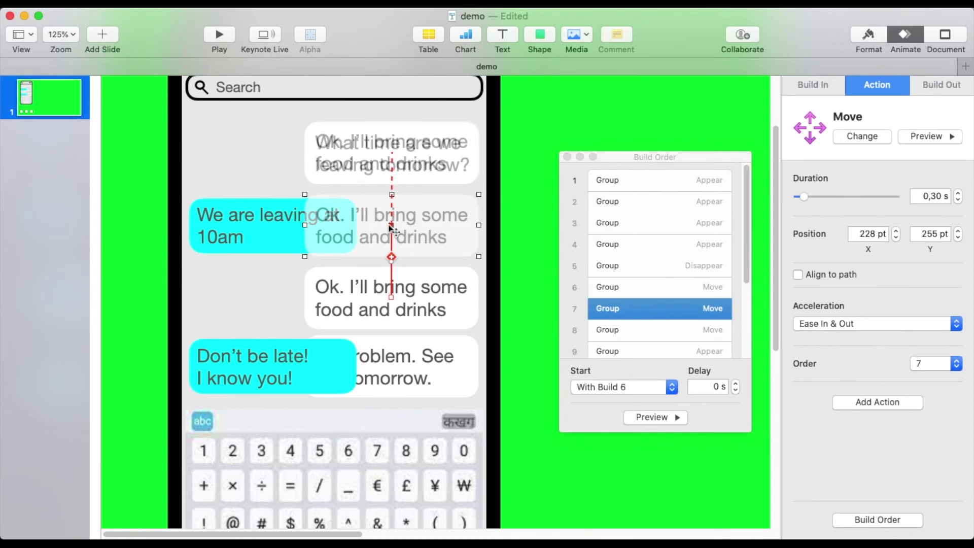
pyautogui.click(653, 418)
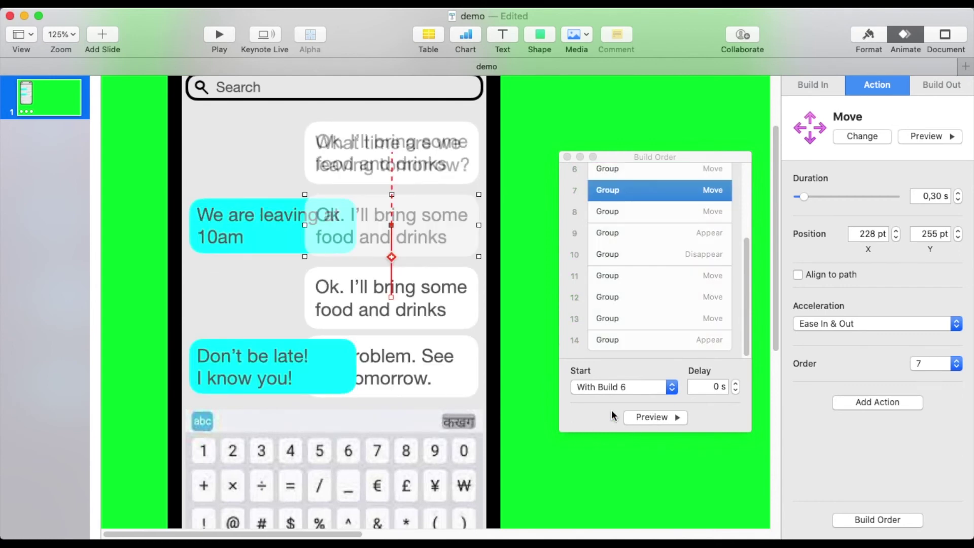
# Step: Fit the whole slide in view and preview the complete build sequence
pyautogui.click(620, 492)
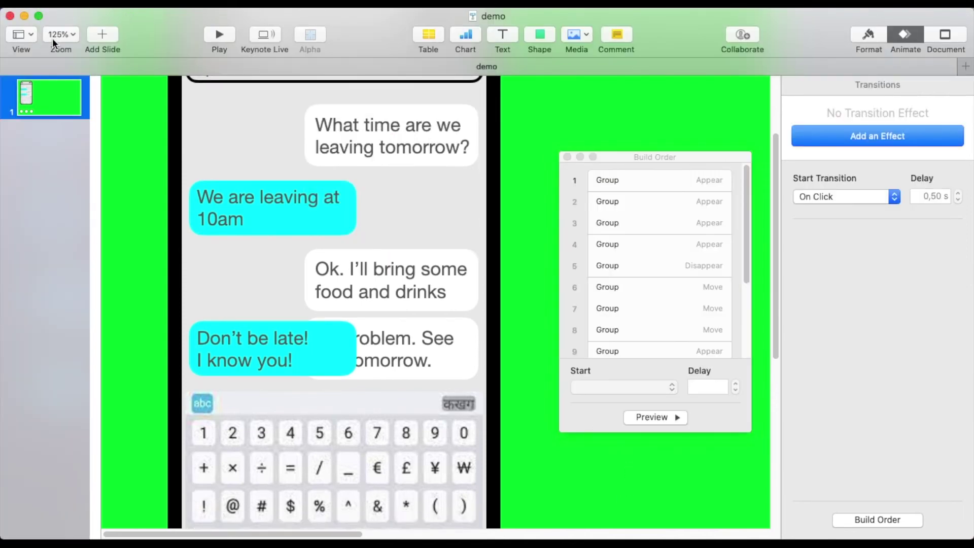
pyautogui.click(67, 36)
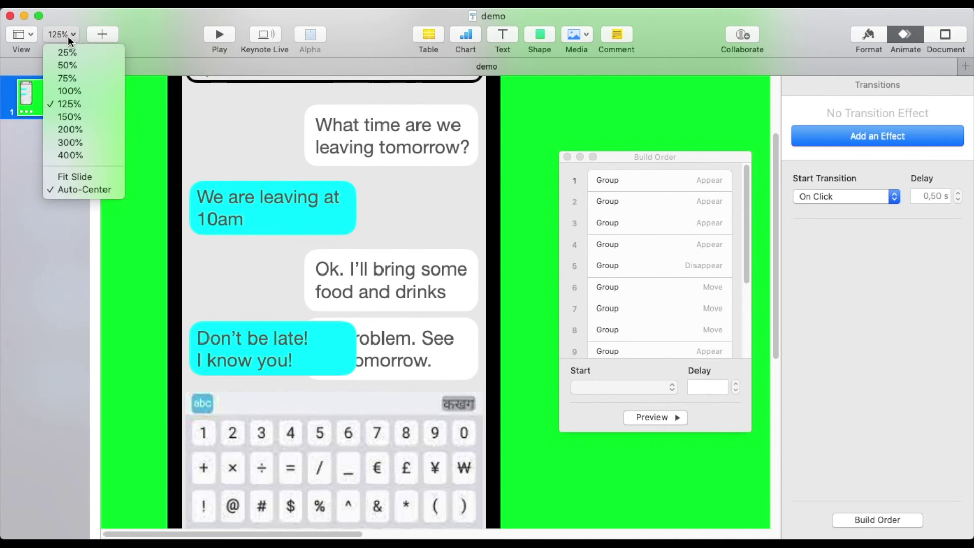
pyautogui.click(99, 177)
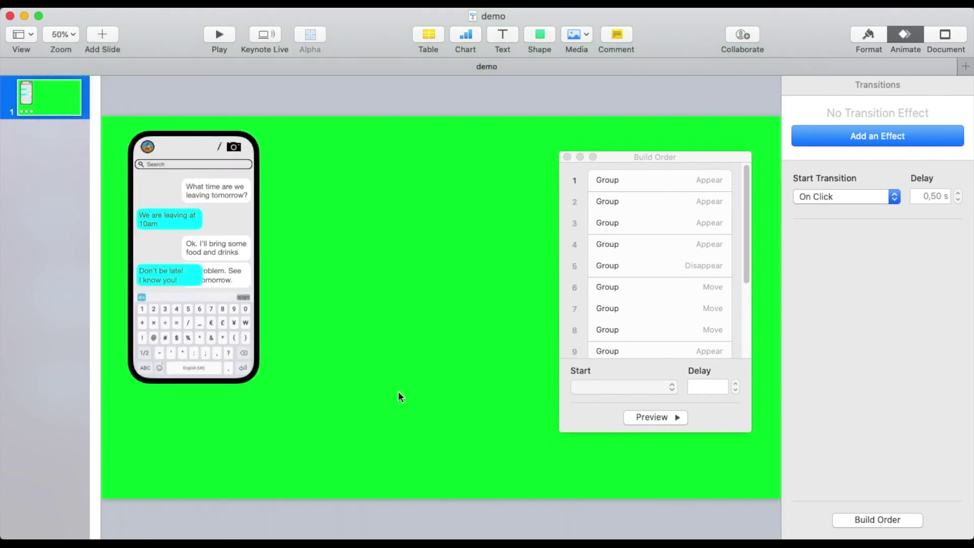
pyautogui.click(649, 416)
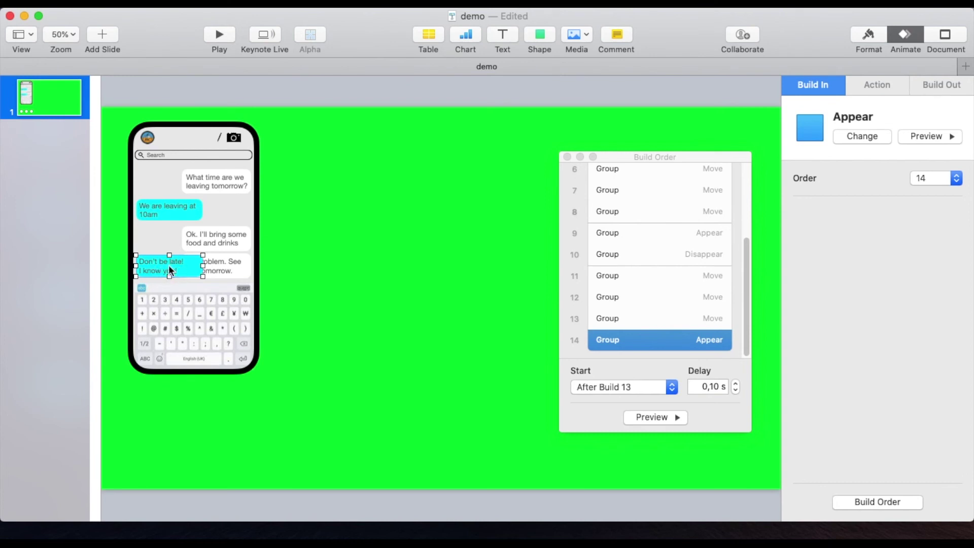
# Step: Add a Disappear build-out to the "Ok. I'll bring some food and drinks" message
pyautogui.click(219, 230)
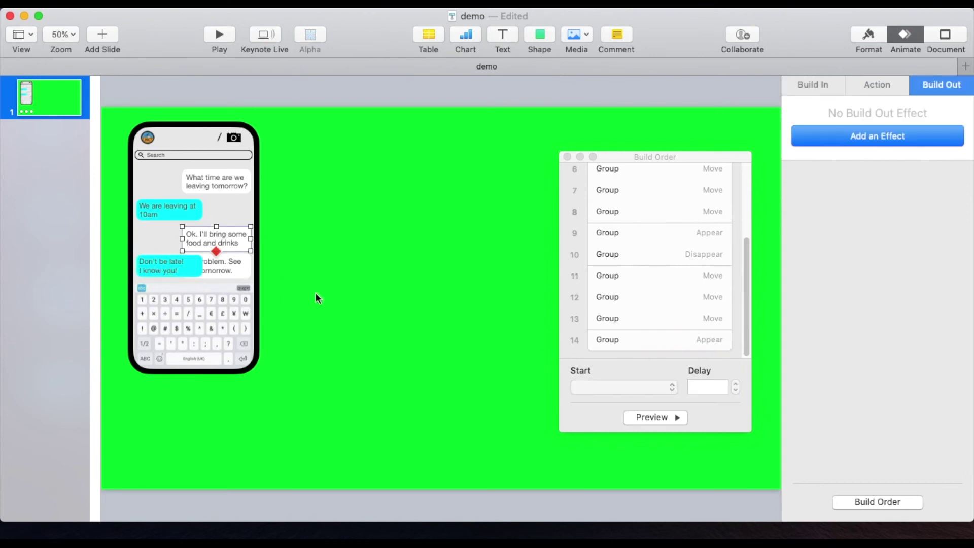
pyautogui.click(872, 135)
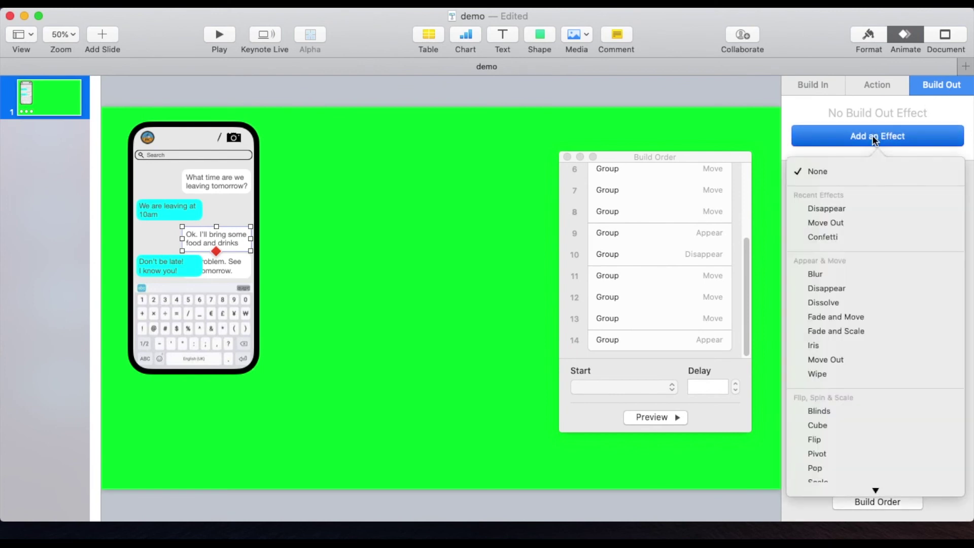
pyautogui.click(830, 207)
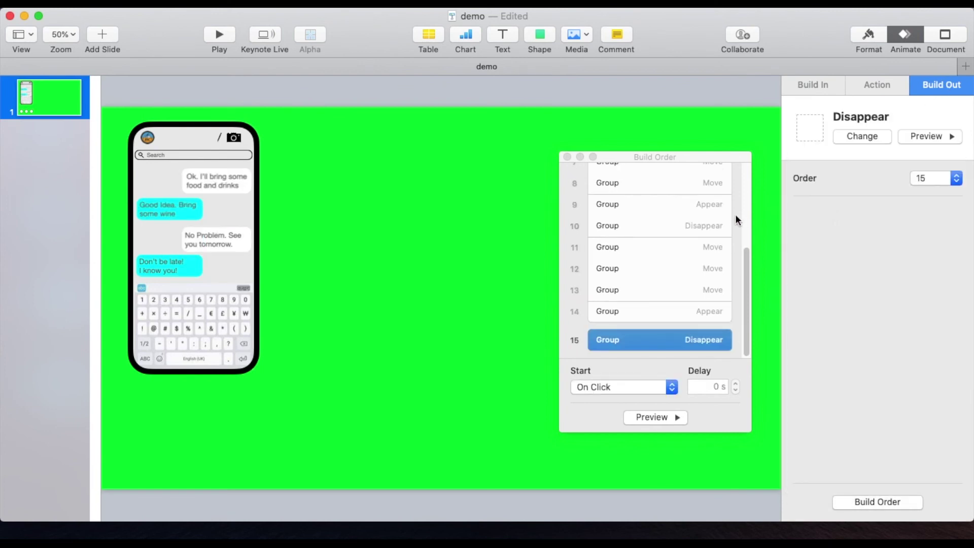
# Step: Set the "Ok. I'll bring some food and drinks" message's Disappear to start After Build 14 with a 2.00 s delay
pyautogui.click(670, 387)
pyautogui.click(663, 412)
pyautogui.click(736, 384)
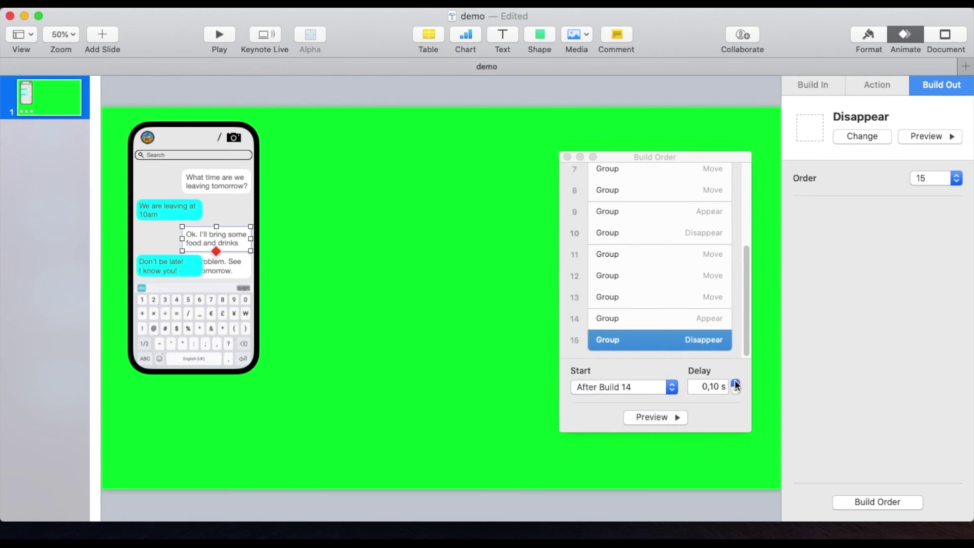
pyautogui.click(736, 384)
pyautogui.click(736, 383)
pyautogui.click(736, 384)
pyautogui.click(736, 383)
pyautogui.click(736, 384)
pyautogui.click(736, 383)
pyautogui.click(736, 383)
pyautogui.click(736, 384)
pyautogui.click(736, 383)
# Step: Set up a self-playing movie export of all slides with 0 seconds before both the next slide and the next build
pyautogui.click(96, 7)
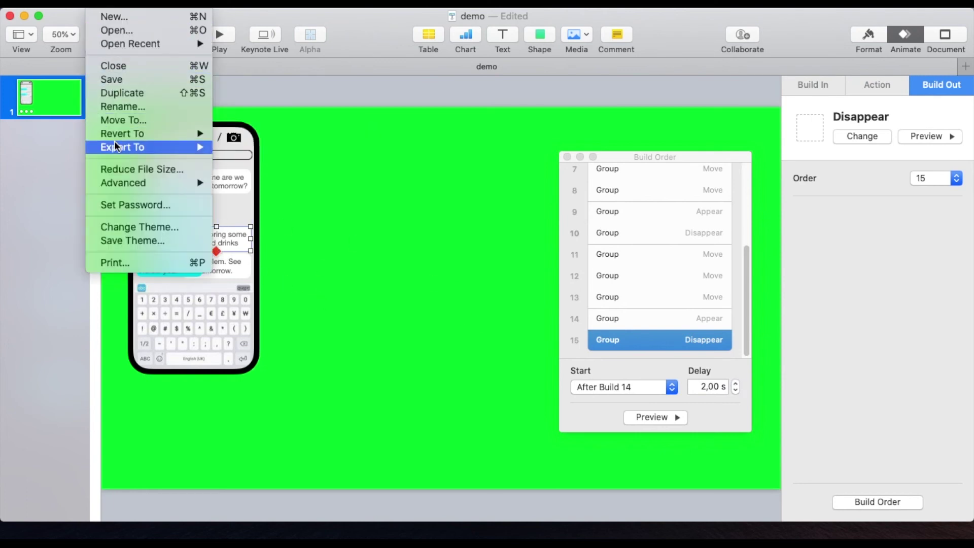
pyautogui.moveTo(153, 147)
pyautogui.click(245, 175)
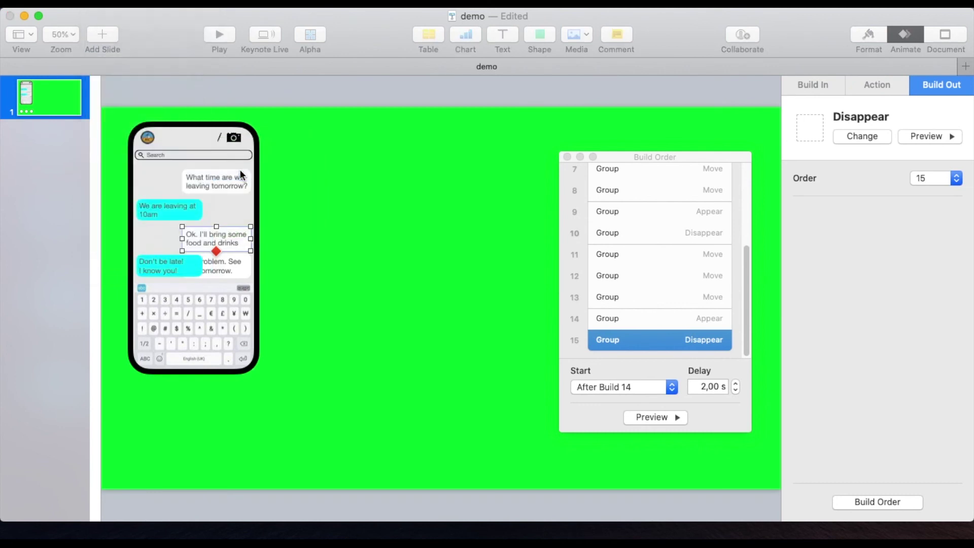
pyautogui.doubleClick(452, 223)
pyautogui.write('0')
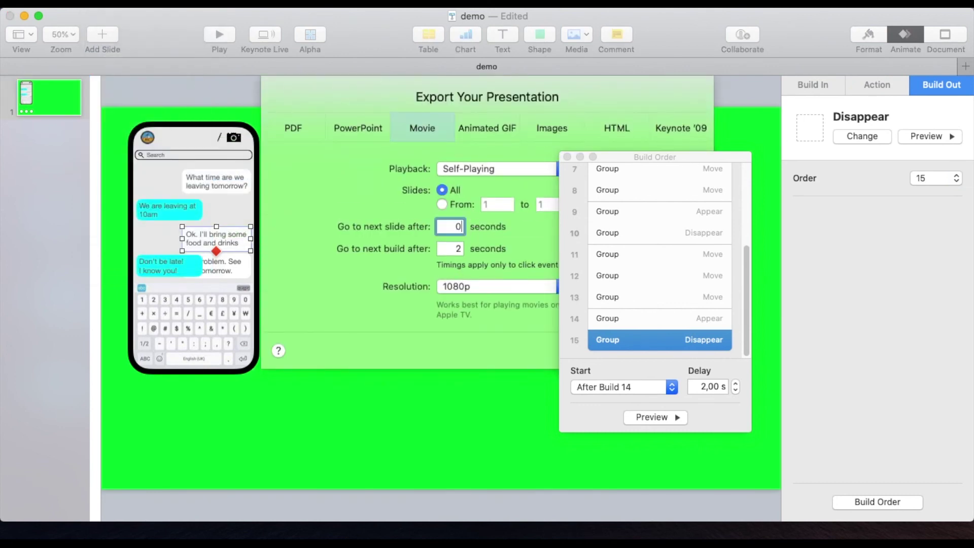
pyautogui.doubleClick(448, 244)
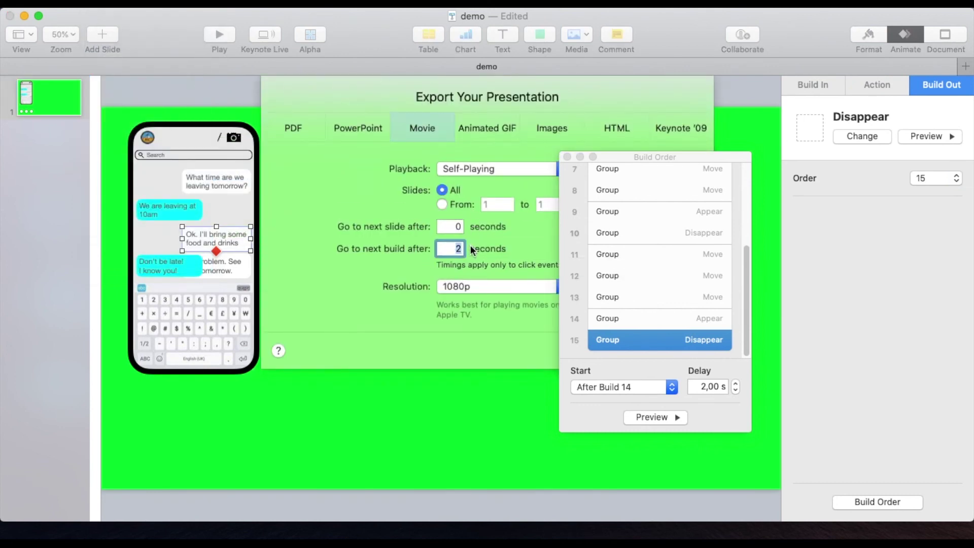
pyautogui.write('0')
pyautogui.click(567, 157)
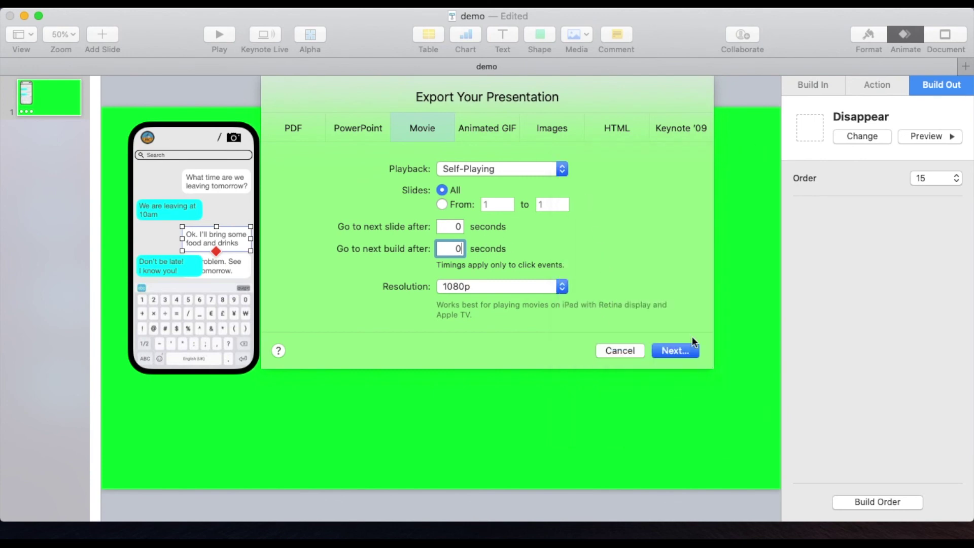
# Step: Export the movie to the Desktop as "demo 2"
pyautogui.click(679, 347)
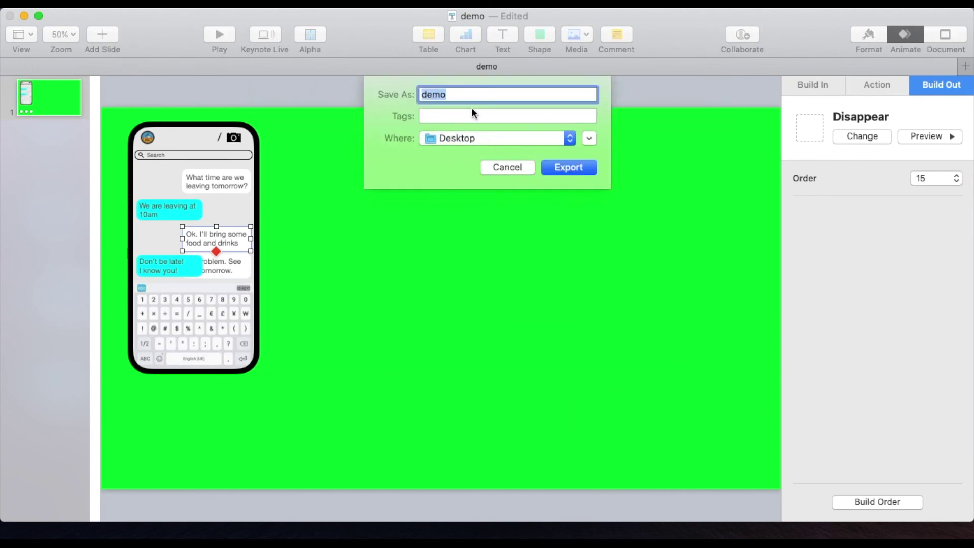
pyautogui.click(467, 95)
pyautogui.write('2')
pyautogui.click(556, 168)
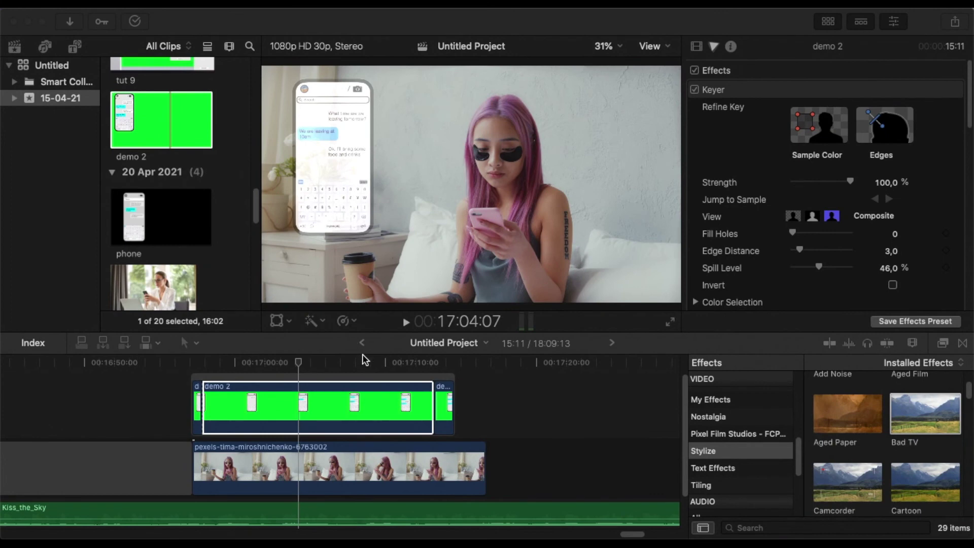
# Step: In Final Cut Pro, examine the Keyer, Glow and Opacity settings of the long middle "demo 2" clip
pyautogui.click(291, 406)
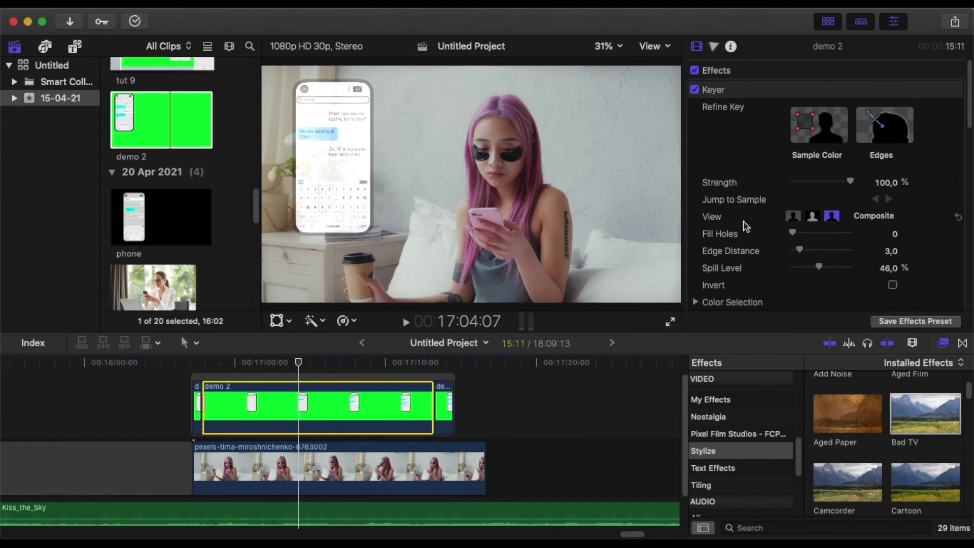
pyautogui.scroll(-6, 741, 223)
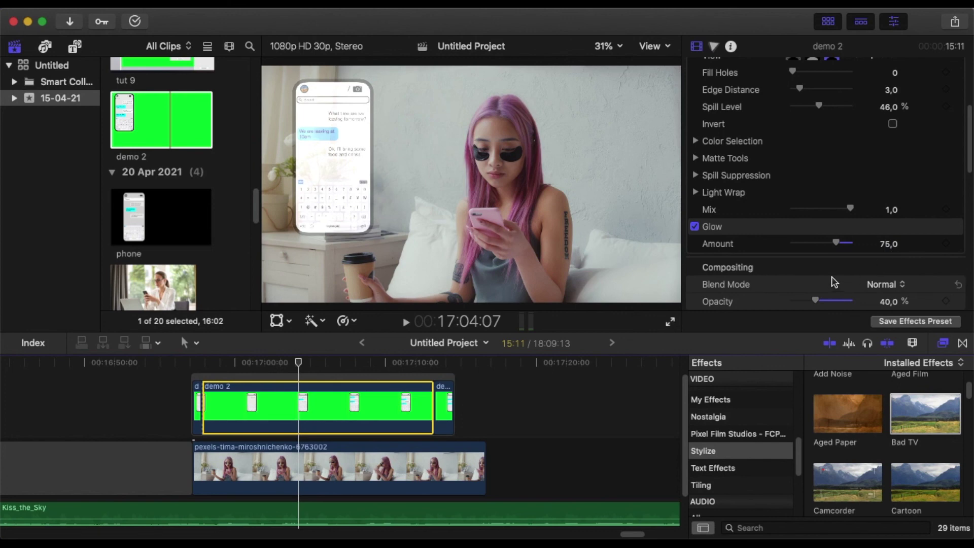
pyautogui.scroll(-1, 833, 279)
pyautogui.scroll(-1, 835, 278)
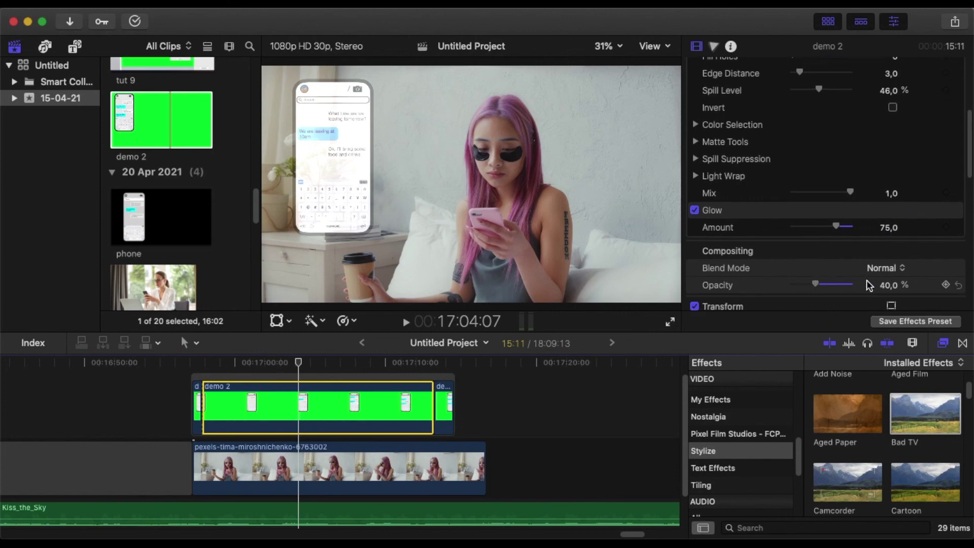
# Step: Examine the short opening "demo 2" clip's Transform keyframes and Bad TV effect, checking the picture at the clip's start and end
pyautogui.click(198, 395)
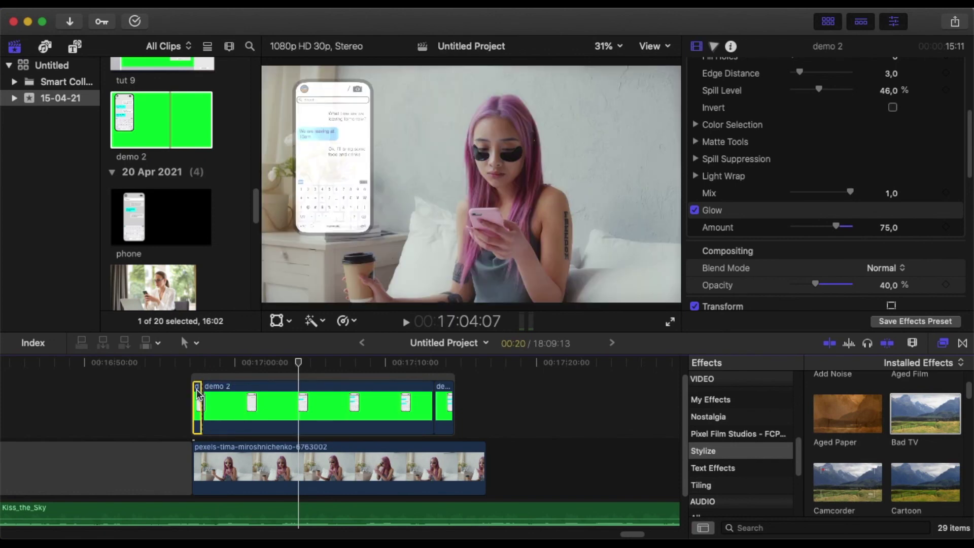
pyautogui.click(192, 363)
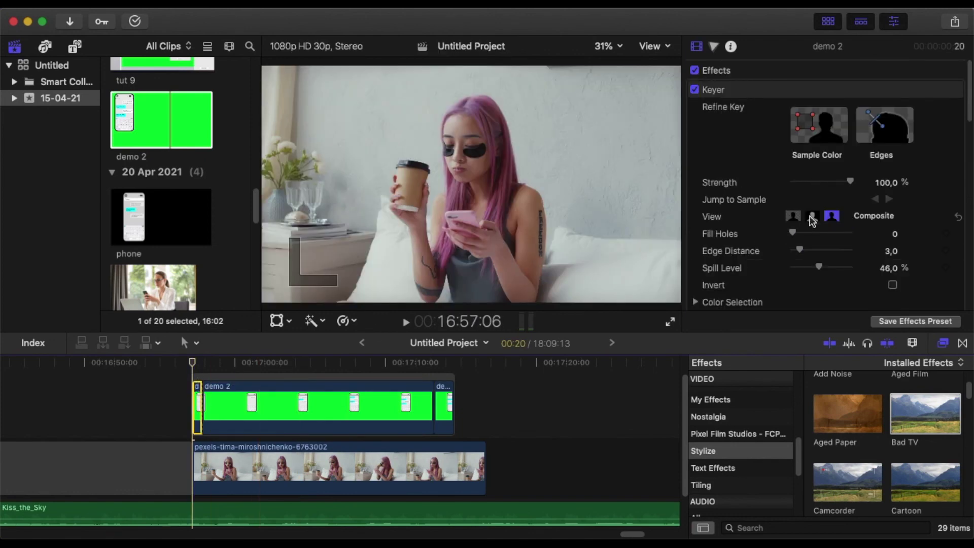
pyautogui.scroll(-10, 812, 222)
pyautogui.scroll(-5, 812, 221)
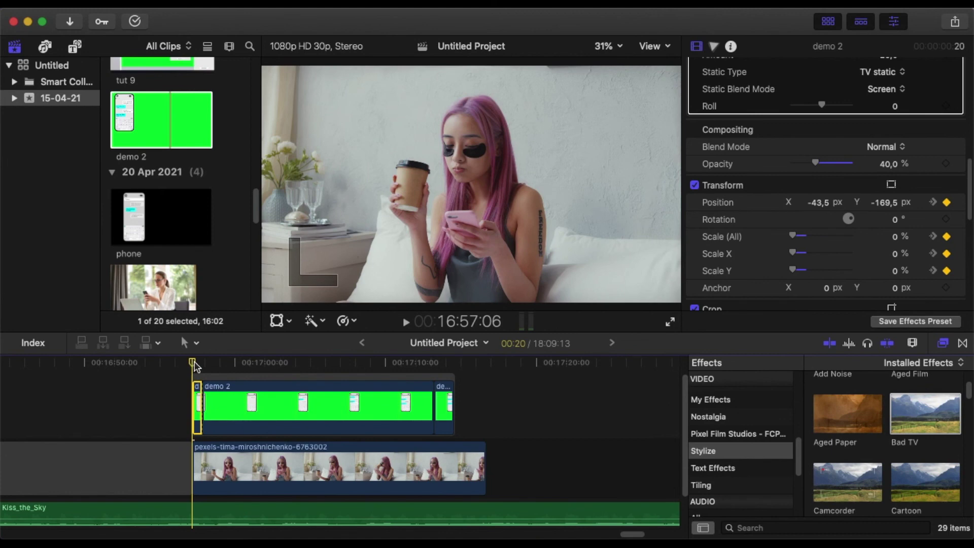
pyautogui.moveTo(193, 362); pyautogui.dragTo(203, 362)
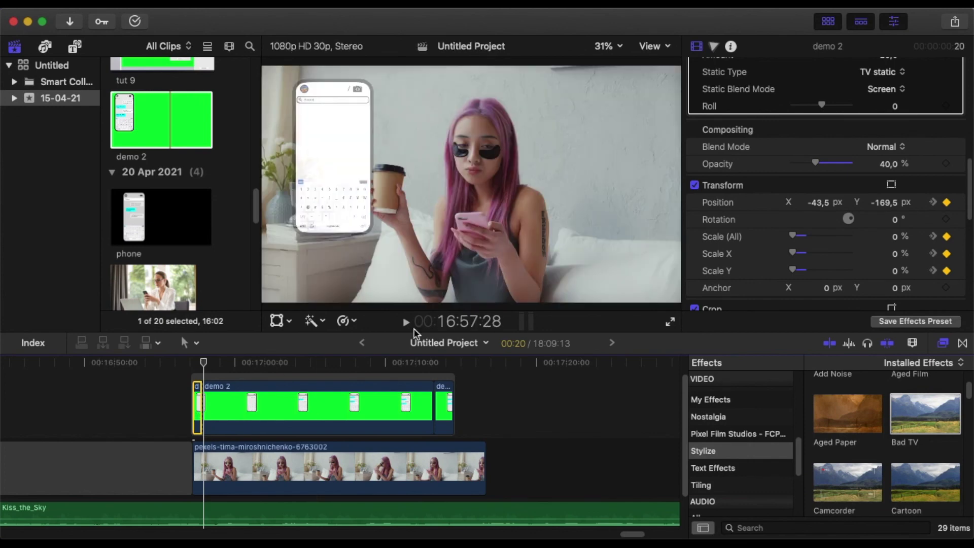
pyautogui.scroll(-1, 802, 243)
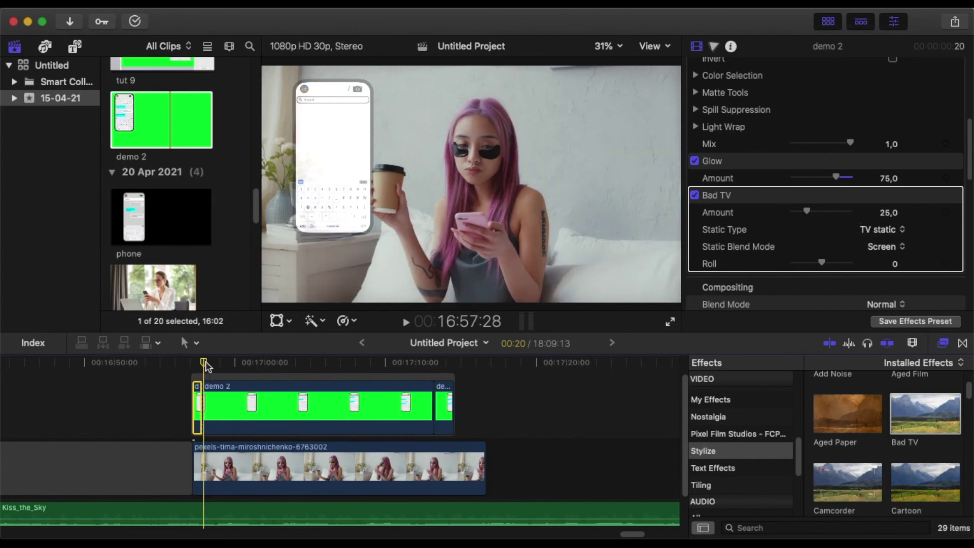
# Step: Examine the short closing "demo 2" clip's Bad TV, Glow and Transform settings and preview its playback
pyautogui.moveTo(206, 366); pyautogui.dragTo(444, 375)
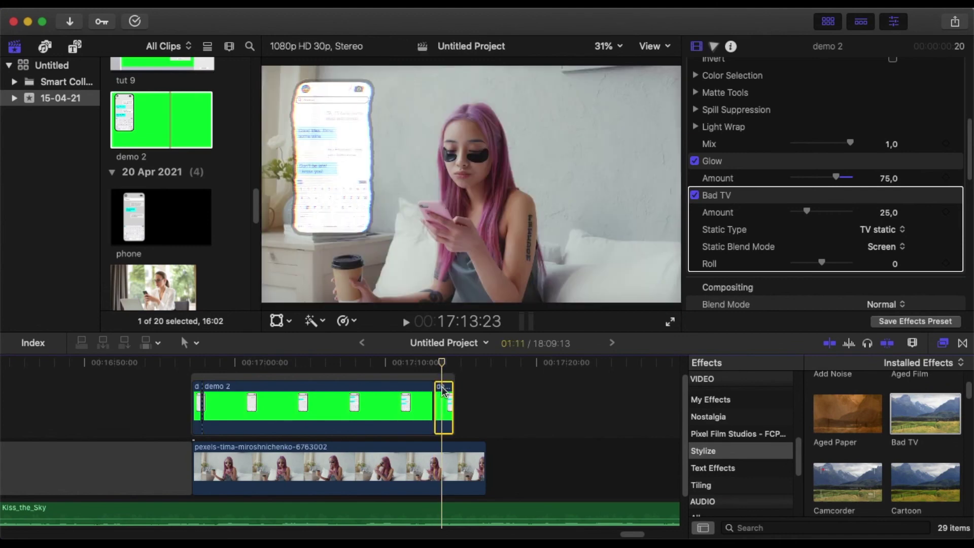
pyautogui.click(442, 387)
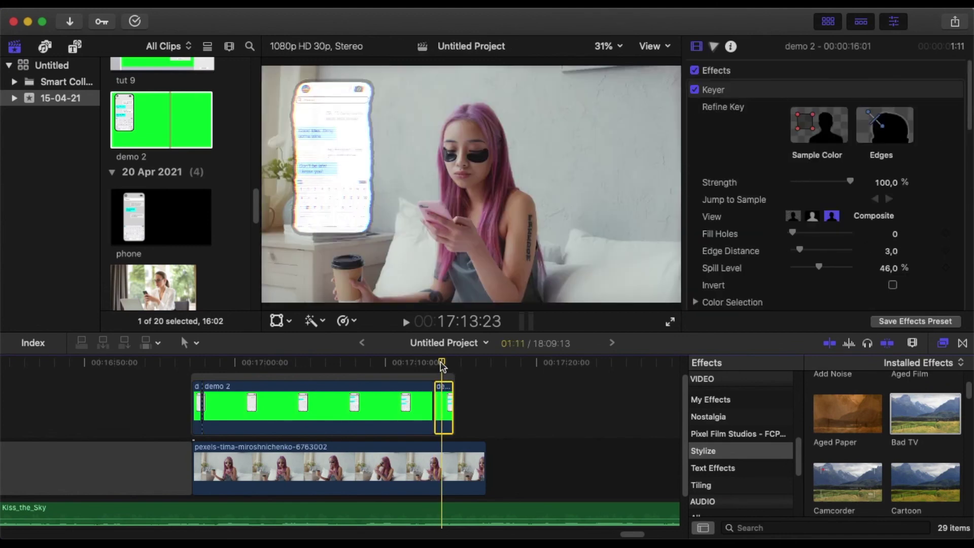
pyautogui.moveTo(443, 364)
pyautogui.mouseDown()
pyautogui.moveTo(455, 364)
pyautogui.moveTo(434, 363)
pyautogui.mouseUp()
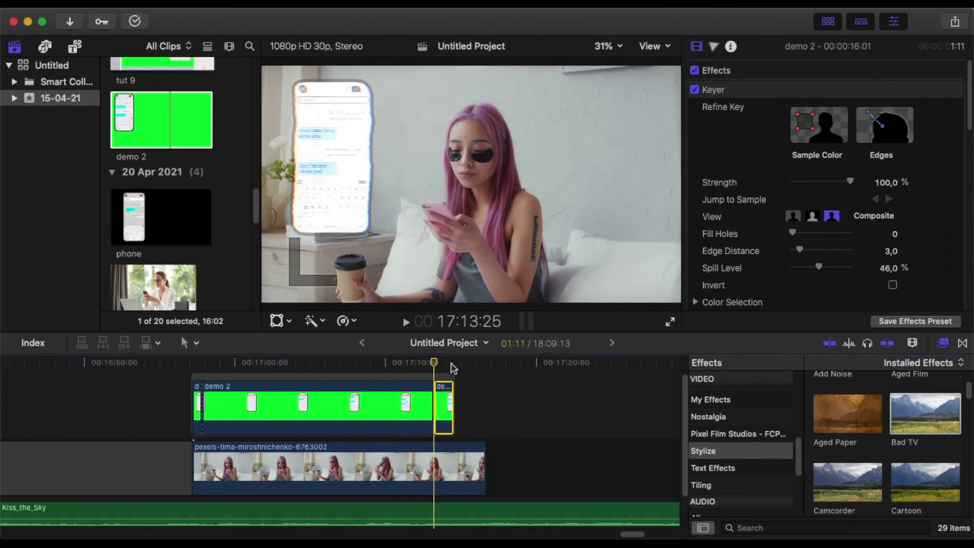
pyautogui.scroll(-10, 873, 235)
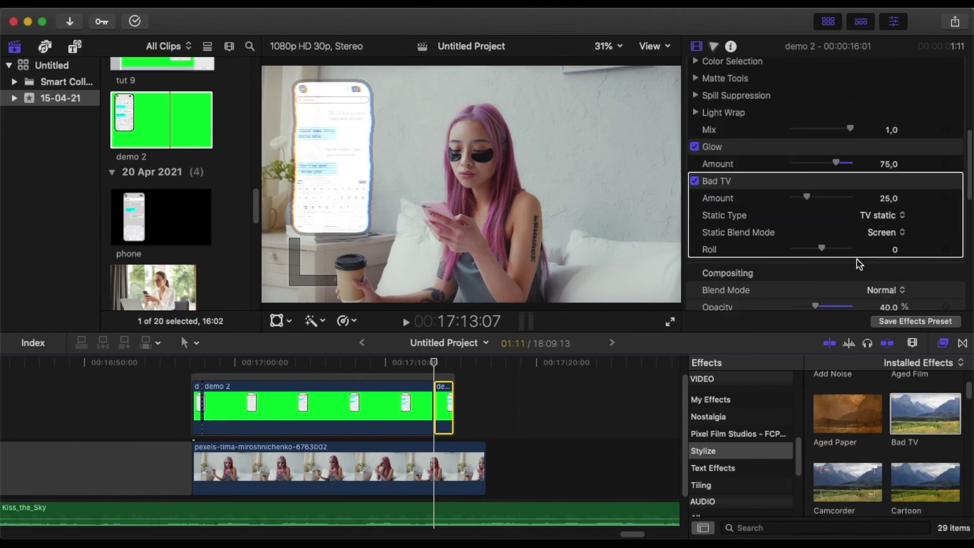
pyautogui.press('space')
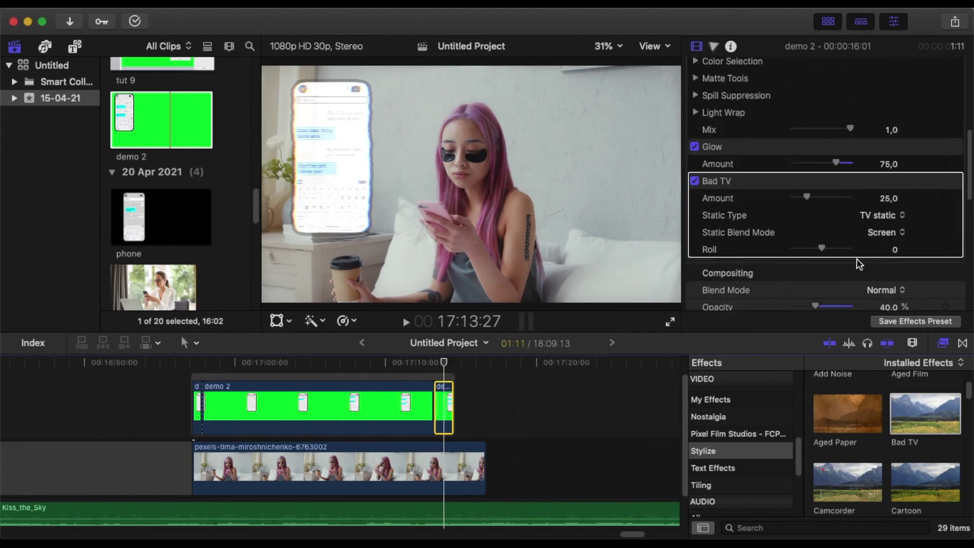
pyautogui.scroll(-5, 856, 263)
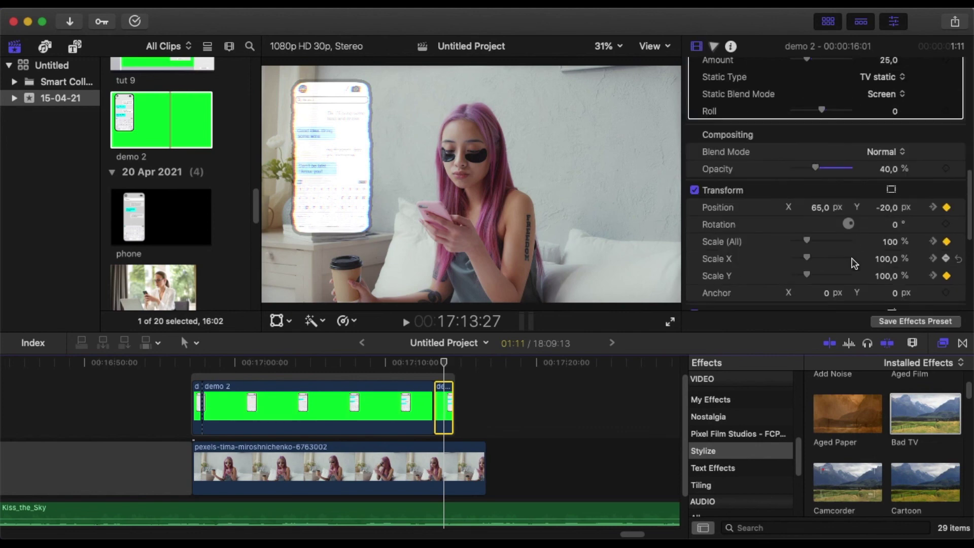
pyautogui.scroll(1, 838, 183)
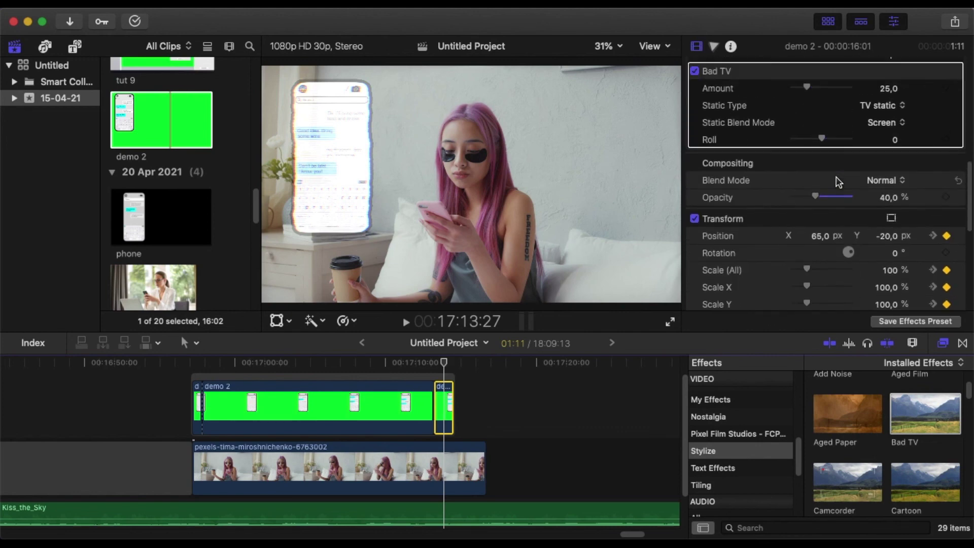
pyautogui.scroll(1, 771, 168)
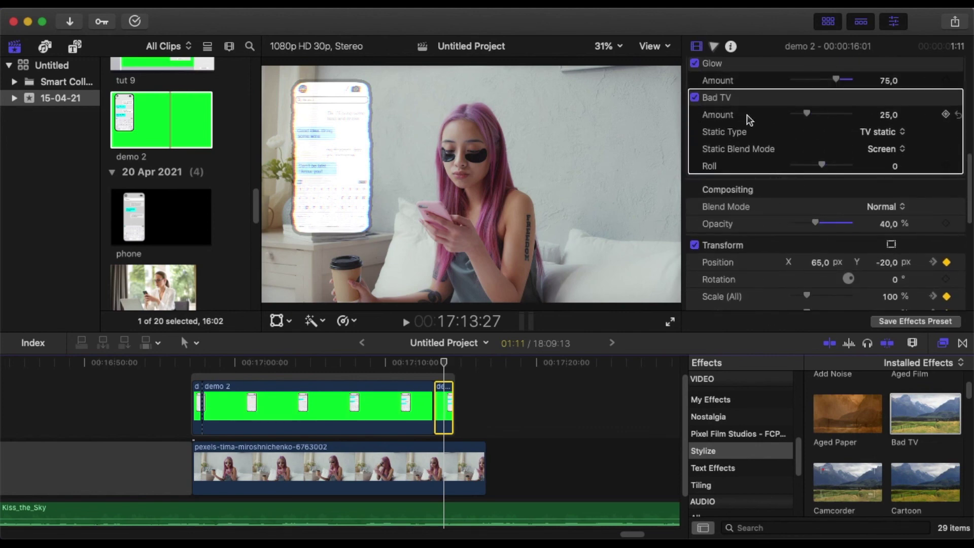
pyautogui.scroll(1, 760, 123)
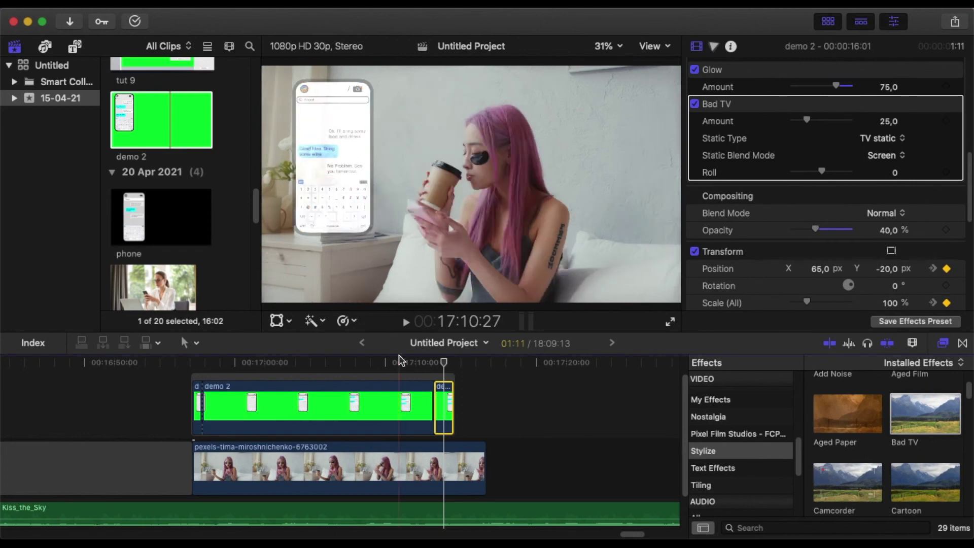
# Step: Play the finished phone overlay composite full screen from the start of the first "demo 2" clip
pyautogui.moveTo(447, 365); pyautogui.dragTo(192, 365)
pyautogui.click(406, 323)
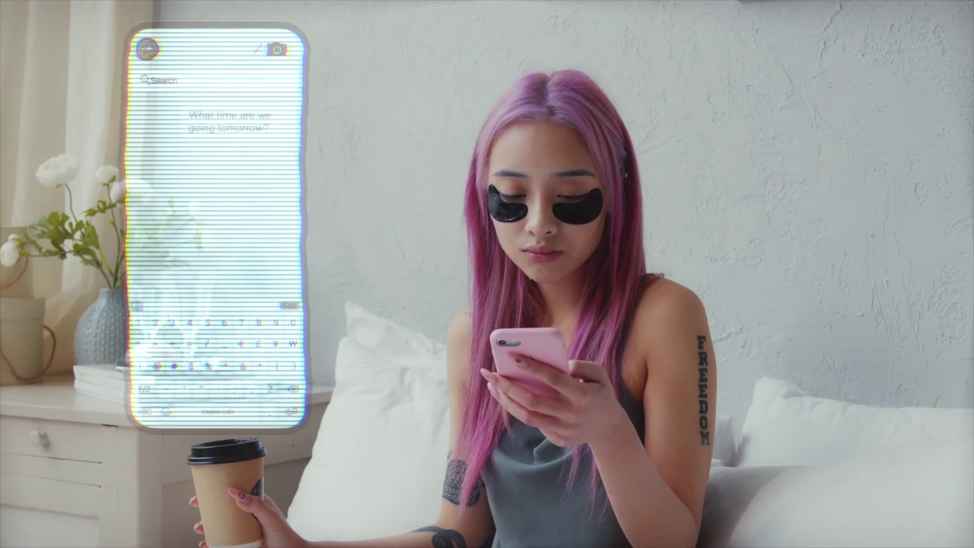